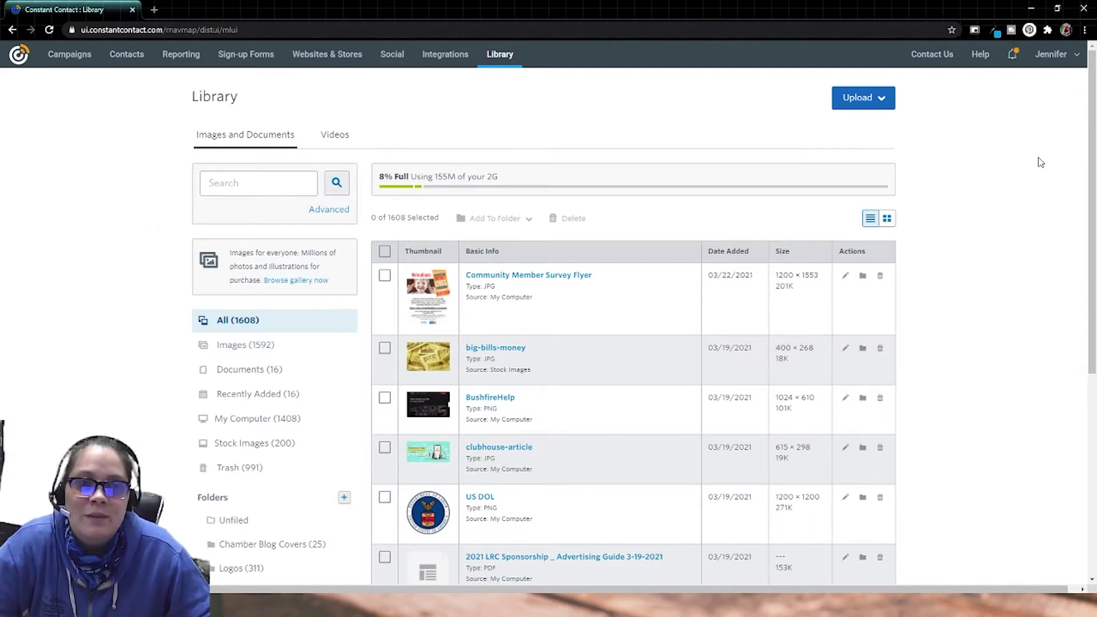
# Choose the PDF "10 things to do before buying a home-min (4)" from the computer's Downloads folder for upload to the library
pyautogui.click(869, 106)
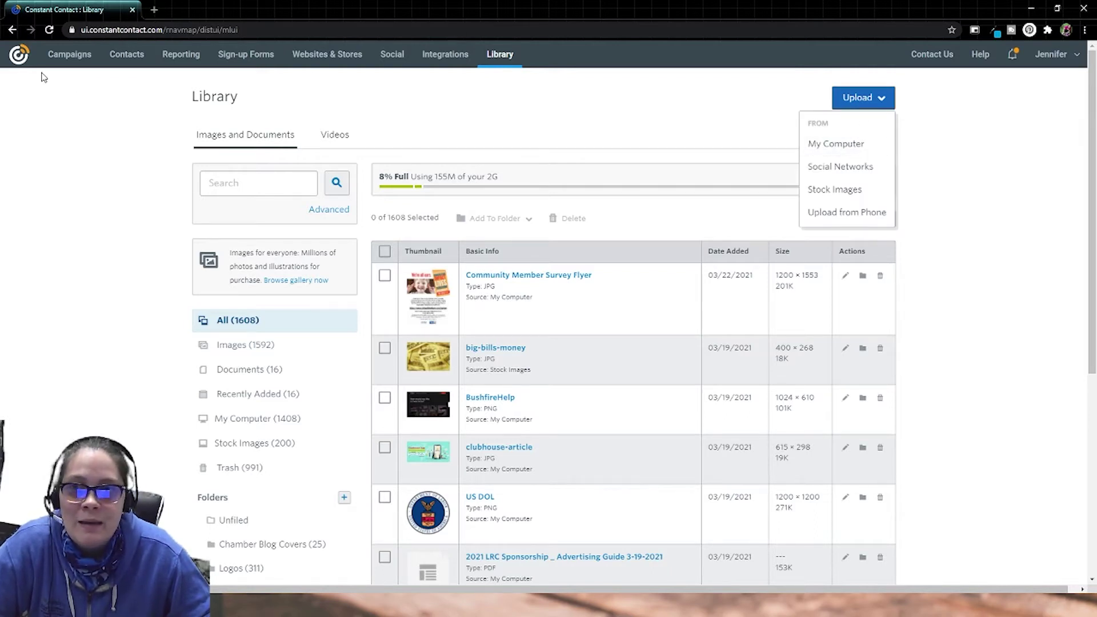
pyautogui.click(510, 60)
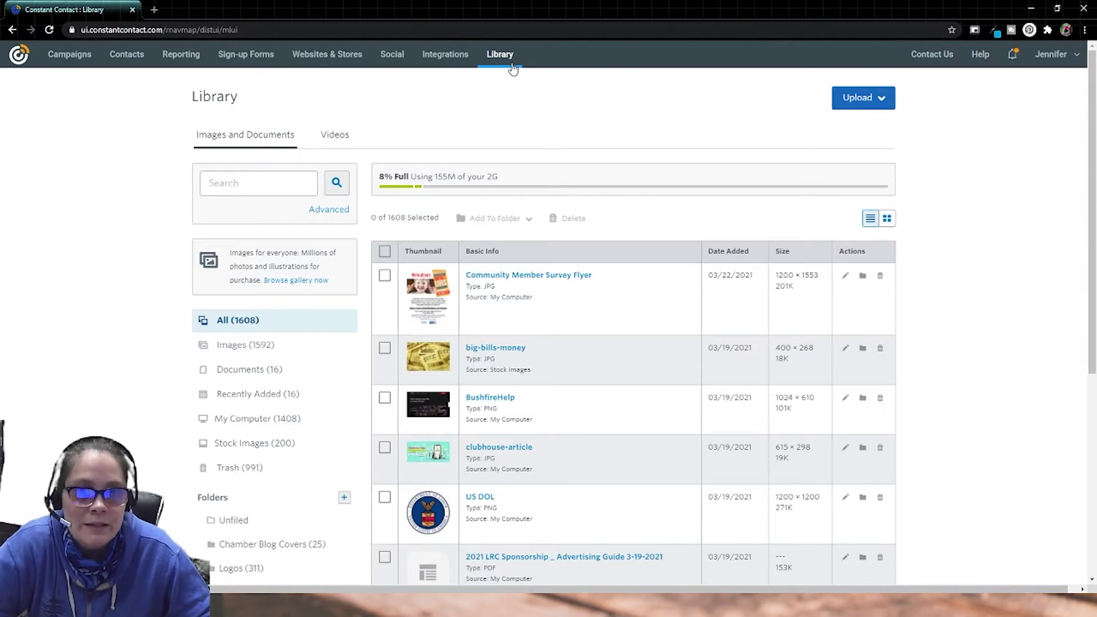
pyautogui.click(876, 107)
pyautogui.click(858, 144)
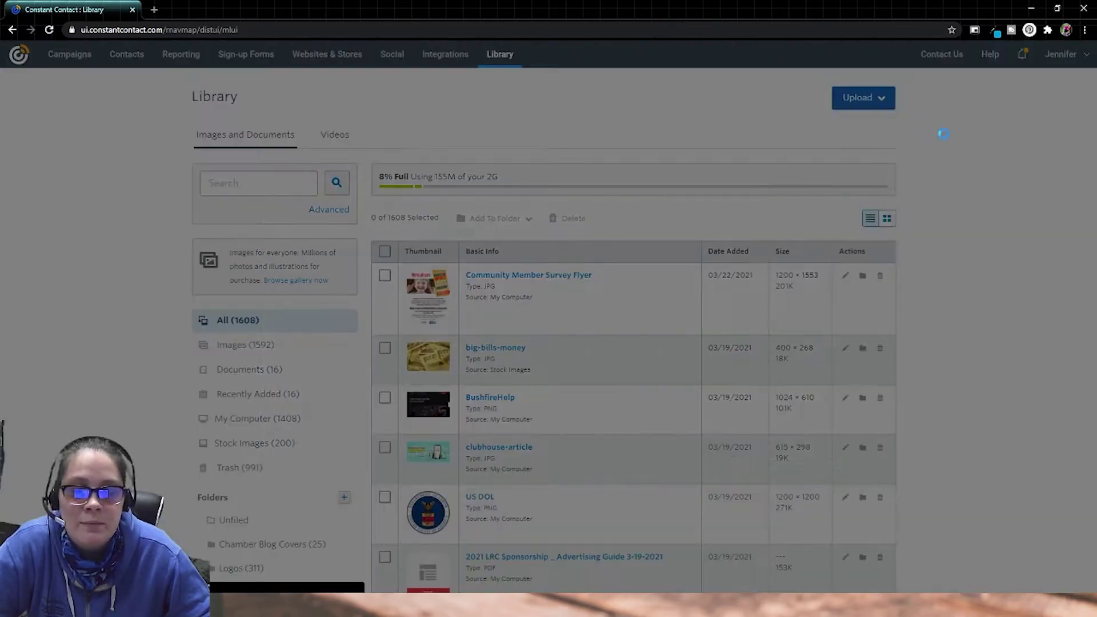
pyautogui.click(600, 283)
pyautogui.scroll(7, 68, 125)
pyautogui.click(386, 372)
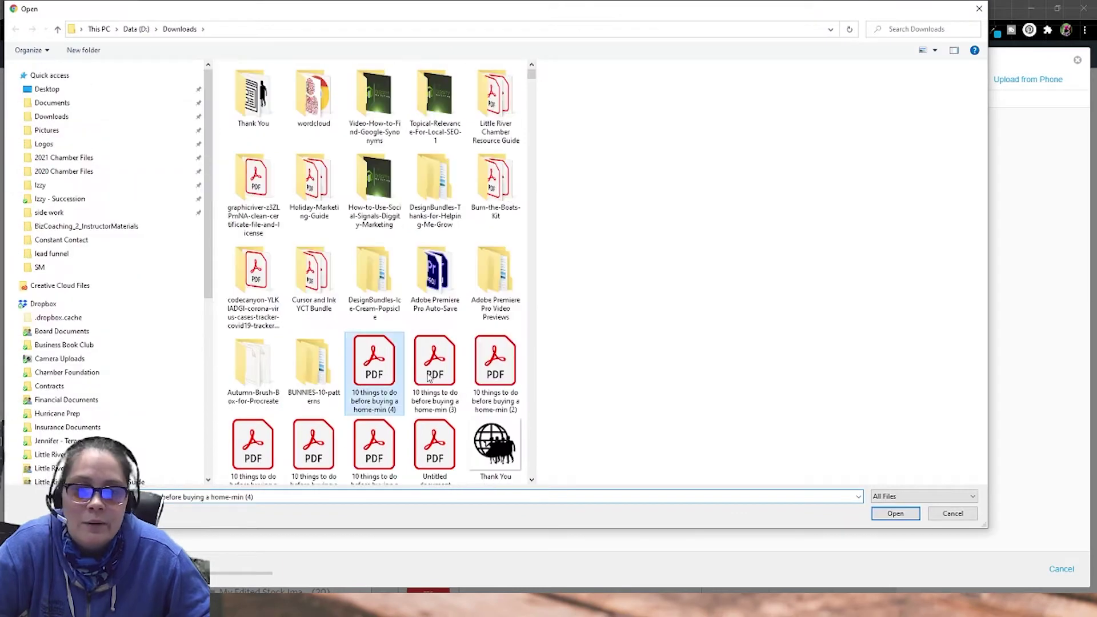
pyautogui.click(895, 513)
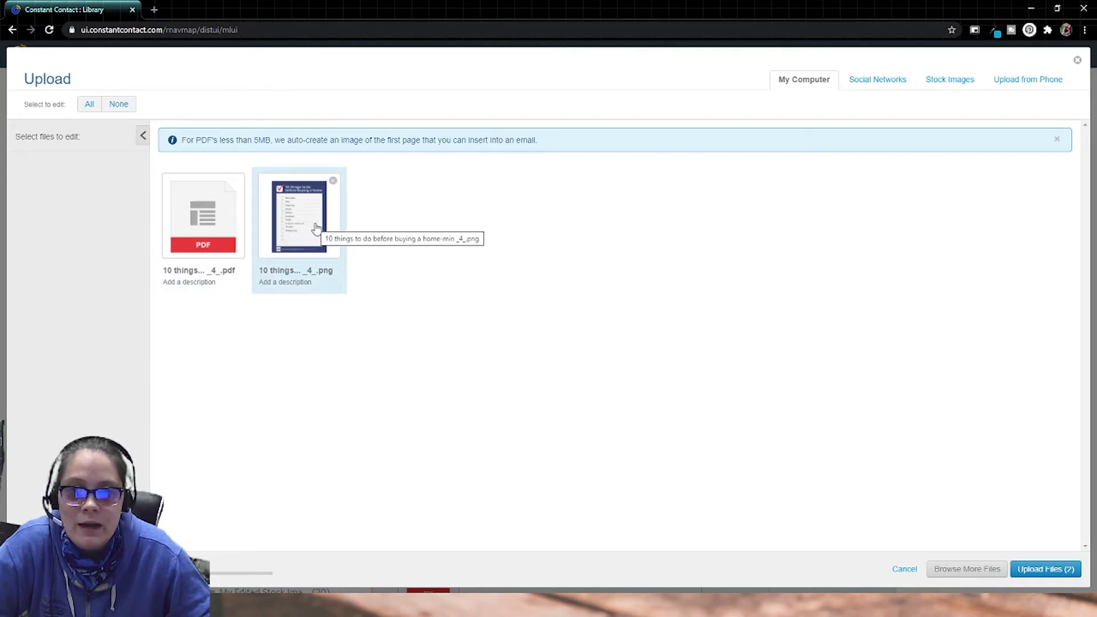
# Assign the PDF to the PR Events Temp folder and upload it together with its PNG preview image
pyautogui.click(220, 225)
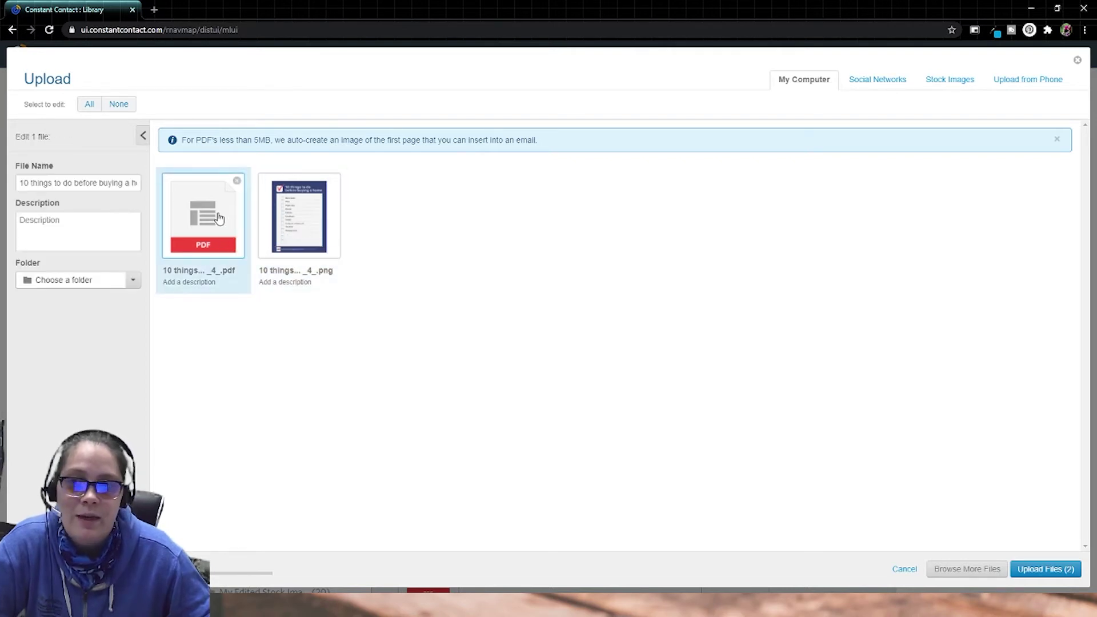
pyautogui.click(124, 225)
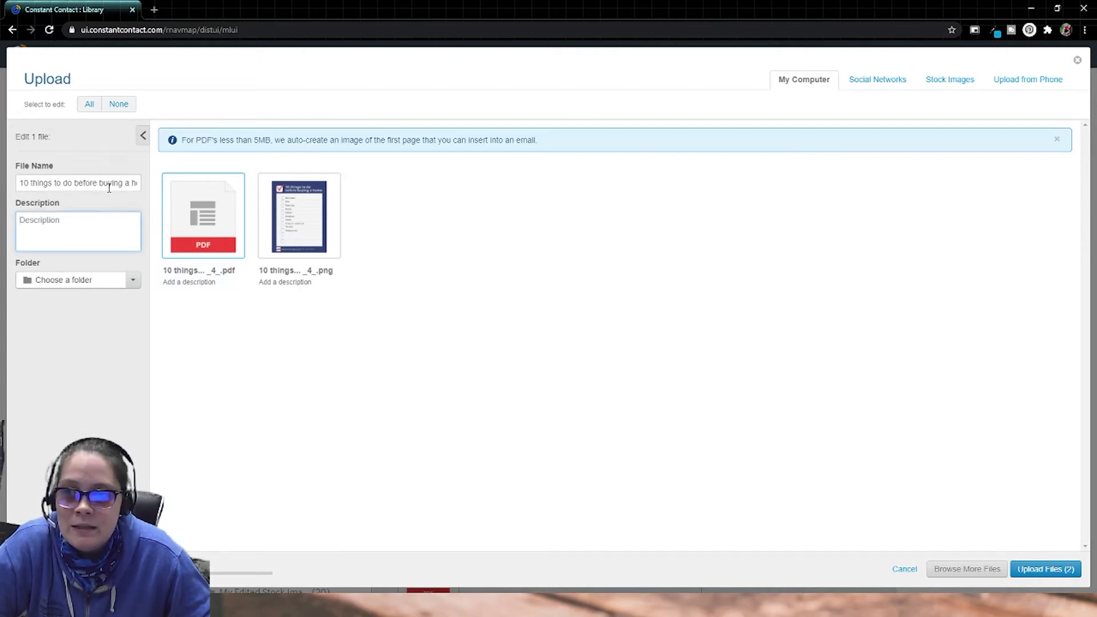
pyautogui.click(114, 281)
pyautogui.click(77, 375)
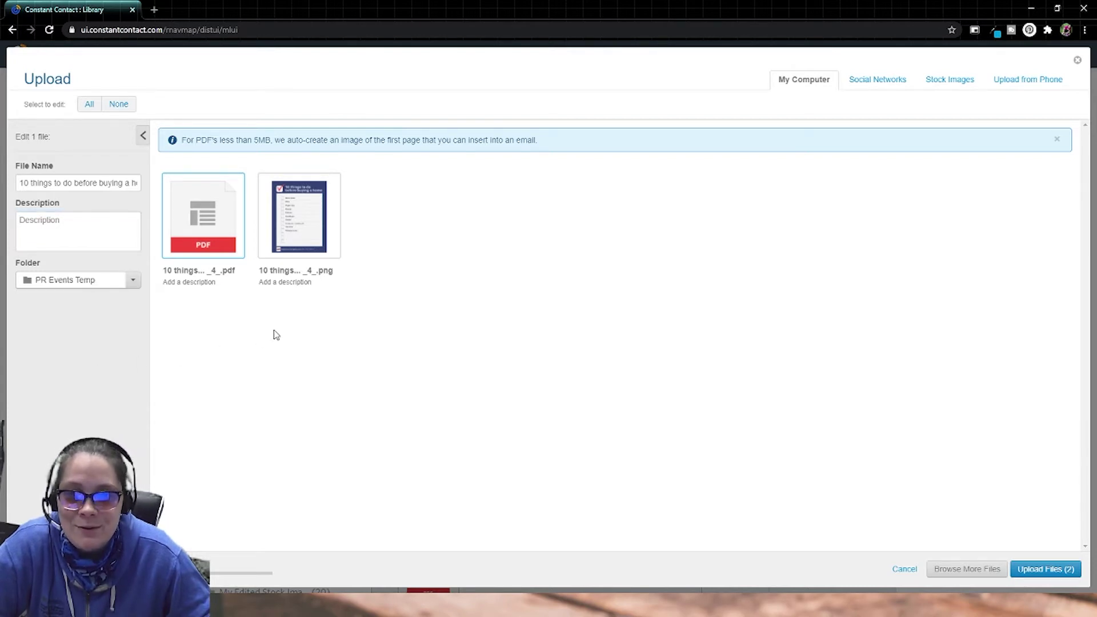
pyautogui.click(1046, 569)
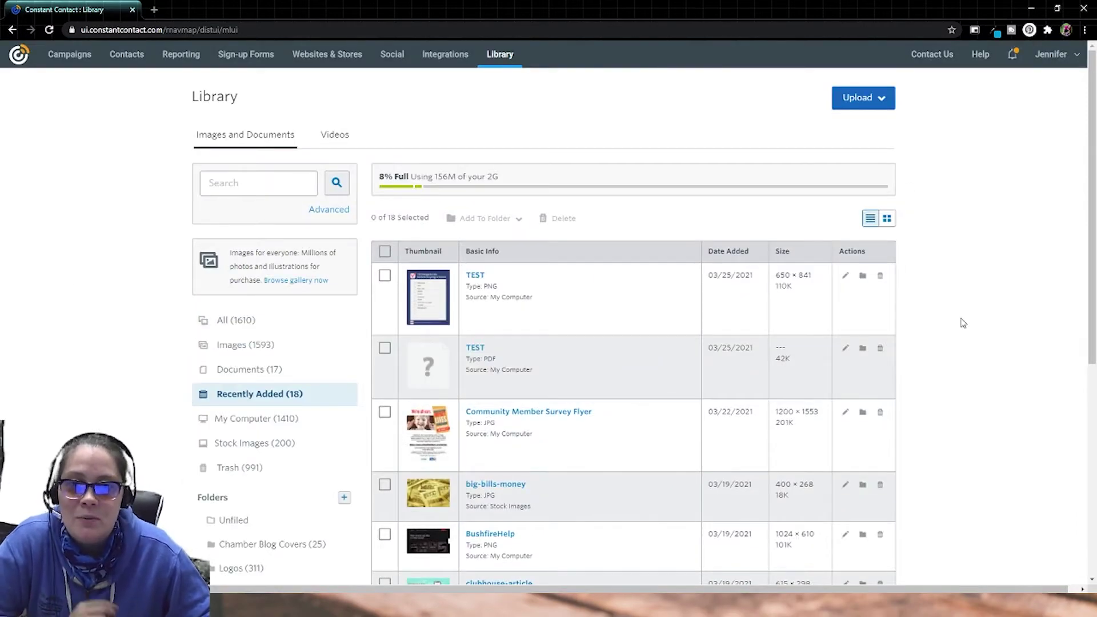
# Create a contact list named "Opt-in: test checklist"
pyautogui.click(138, 60)
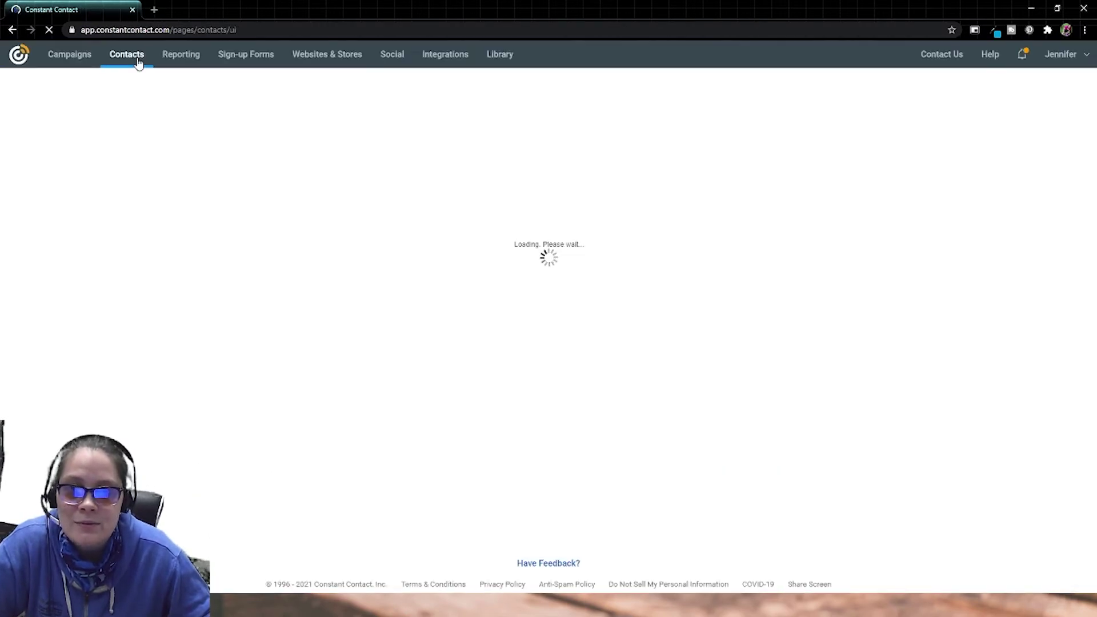
pyautogui.click(832, 102)
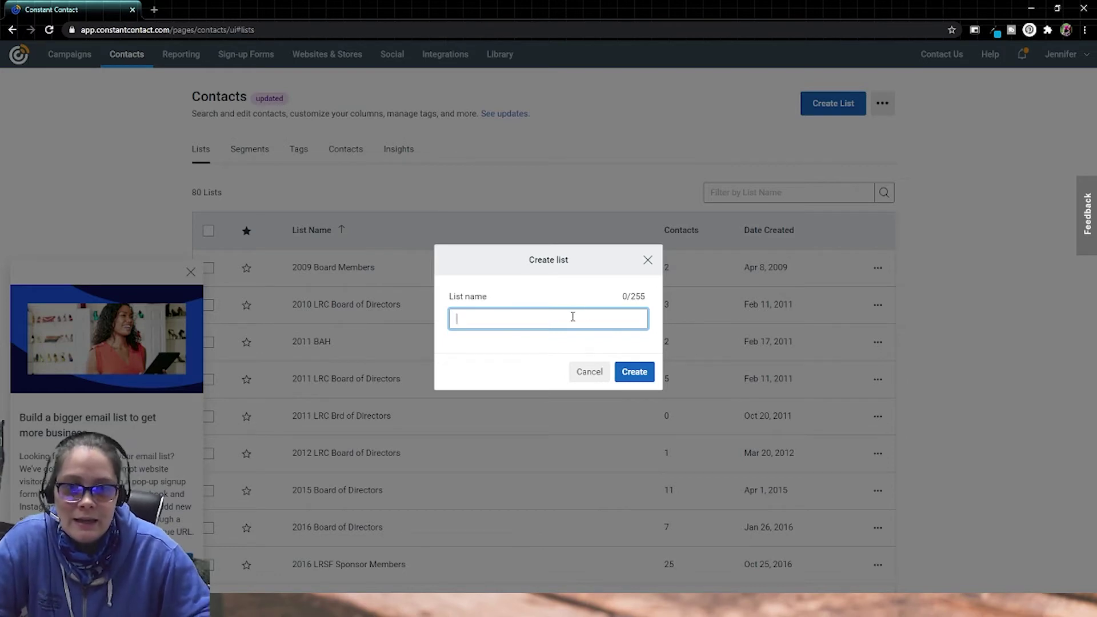
pyautogui.write('Op')
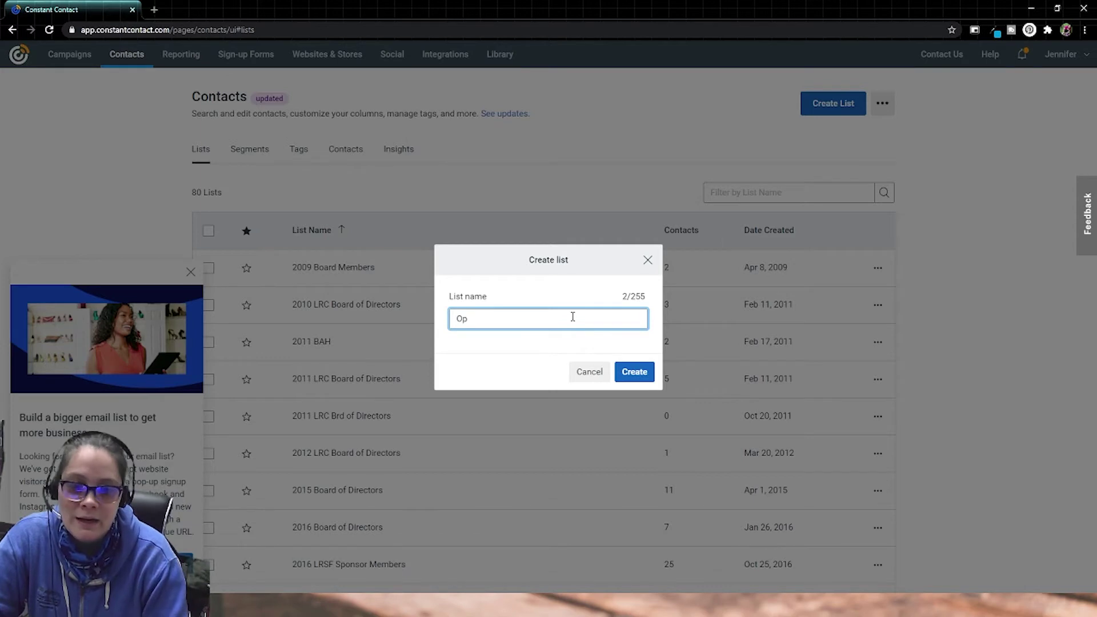
pyautogui.write('t')
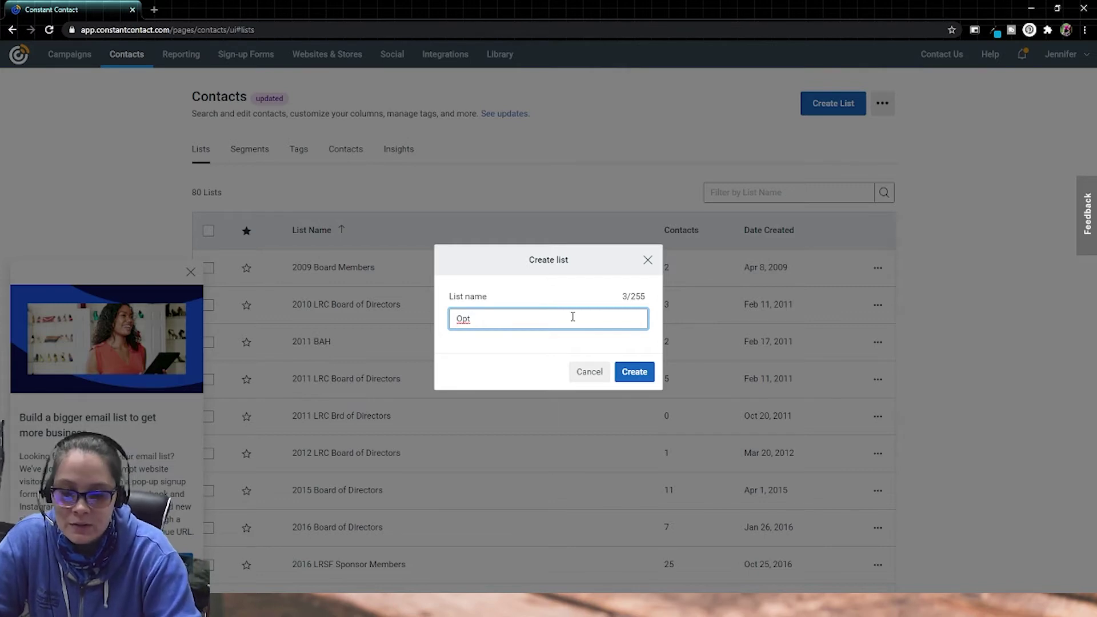
pyautogui.write('-in')
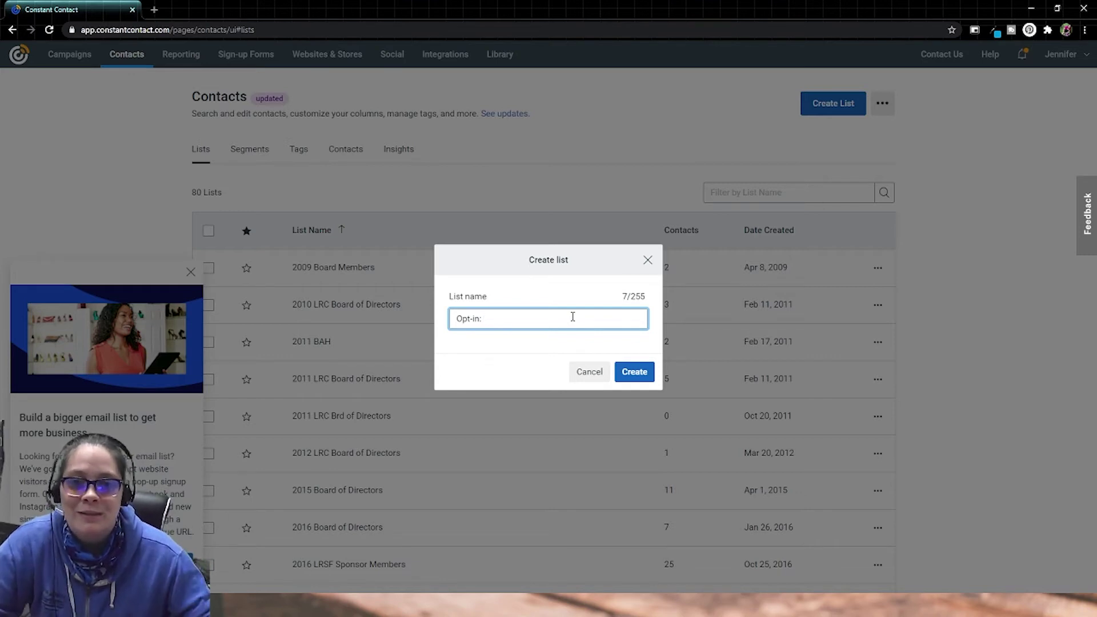
pyautogui.write(': test checklist')
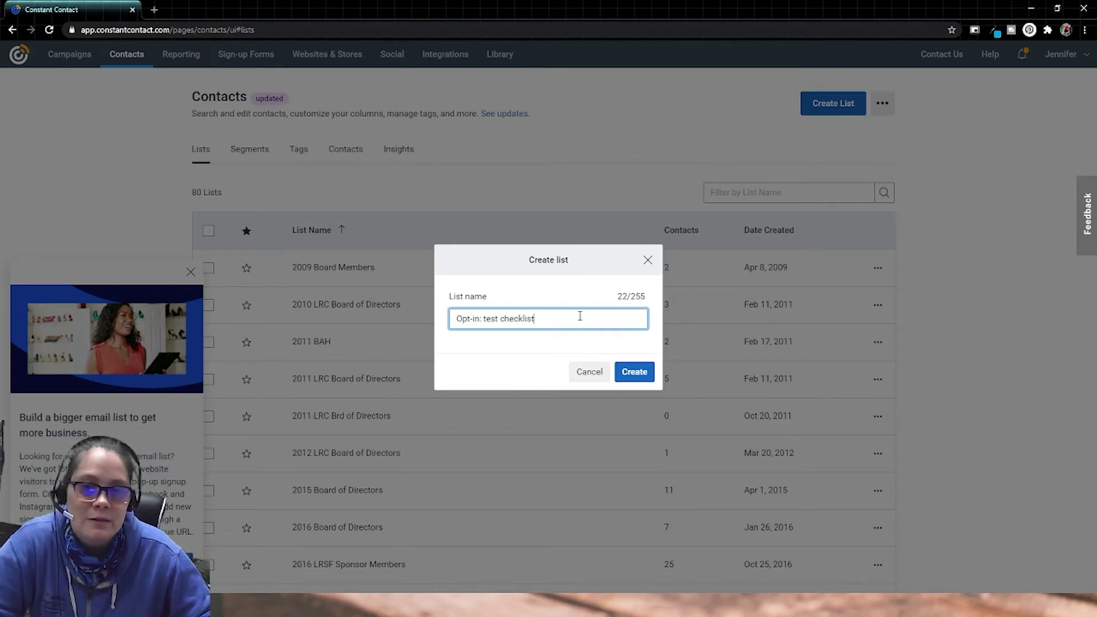
pyautogui.click(636, 372)
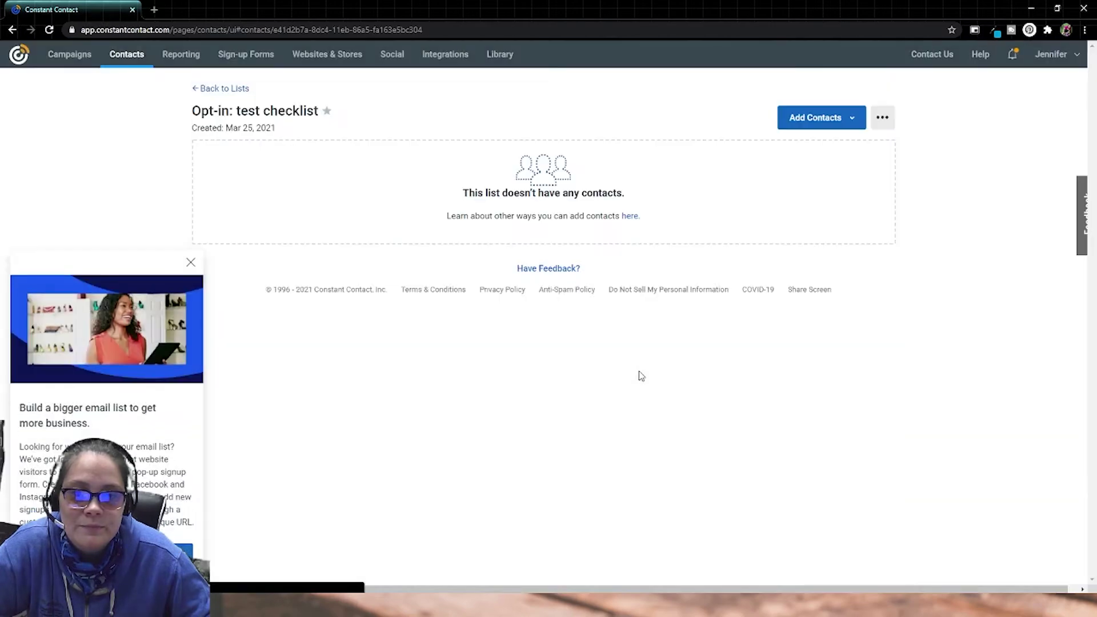
# Create an Automated Series email automation campaign named "Lead Magnet - Test Checklist"
pyautogui.click(70, 54)
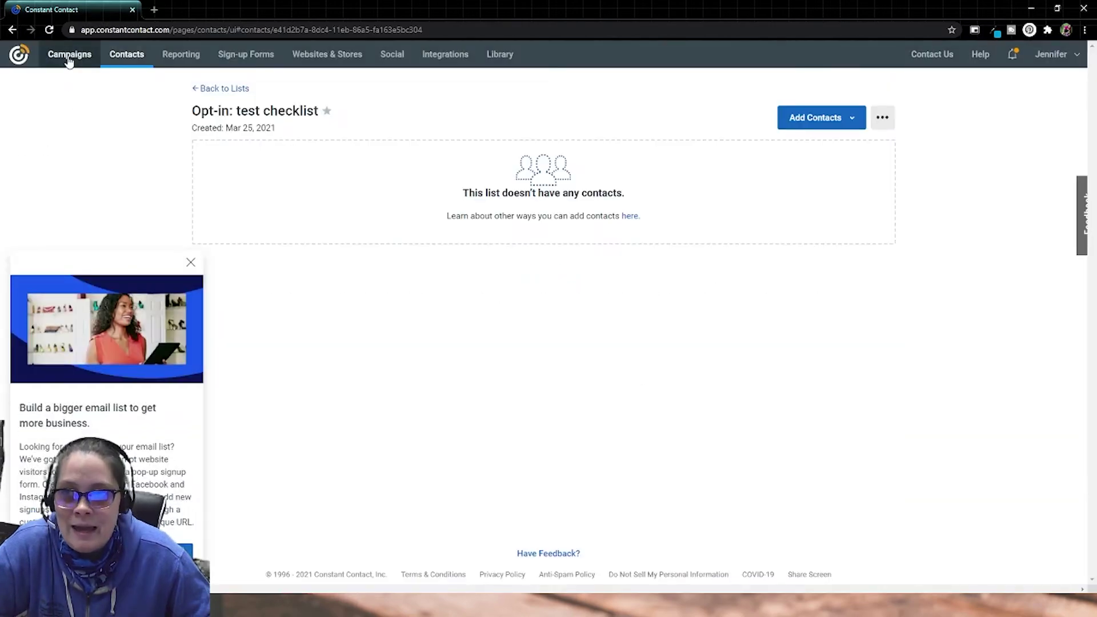
pyautogui.click(1042, 102)
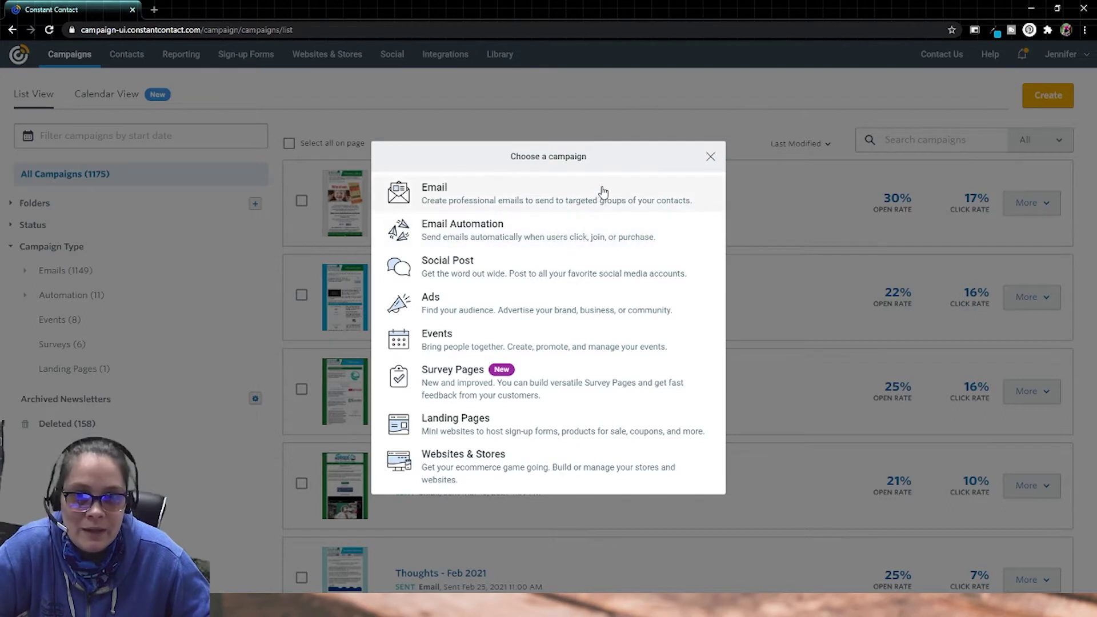
pyautogui.click(572, 247)
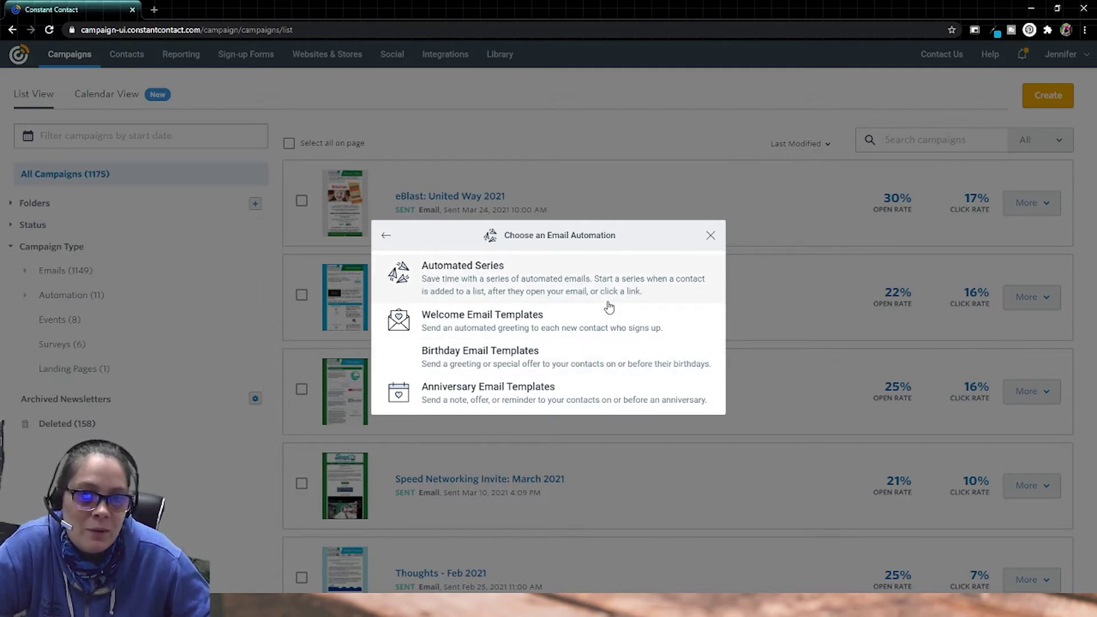
pyautogui.click(541, 290)
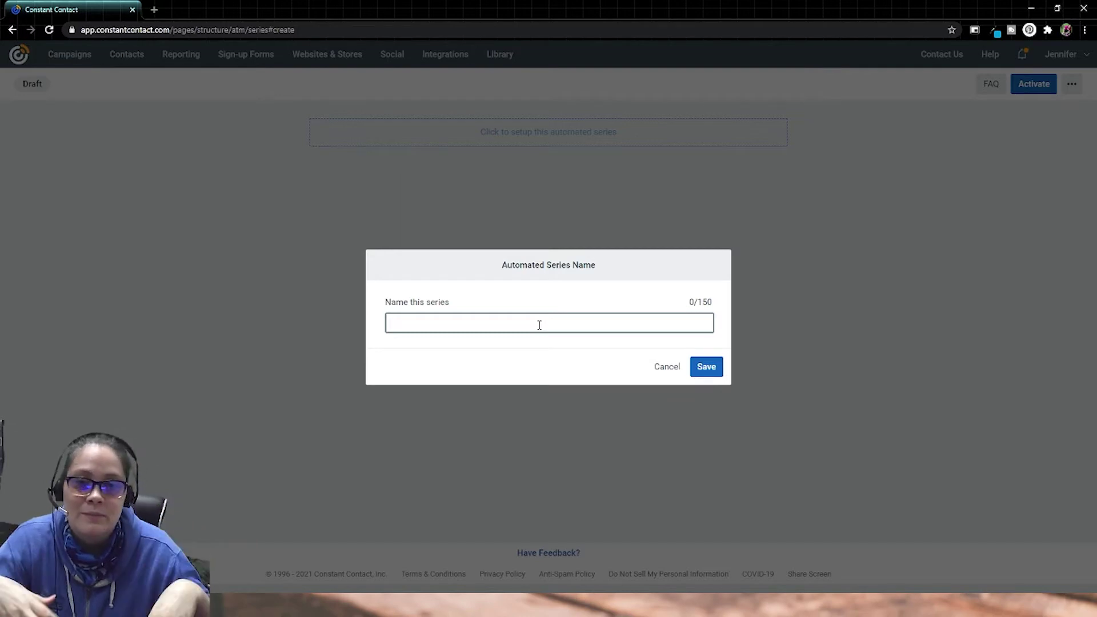
pyautogui.write('Lead Magnet - Test Checklist')
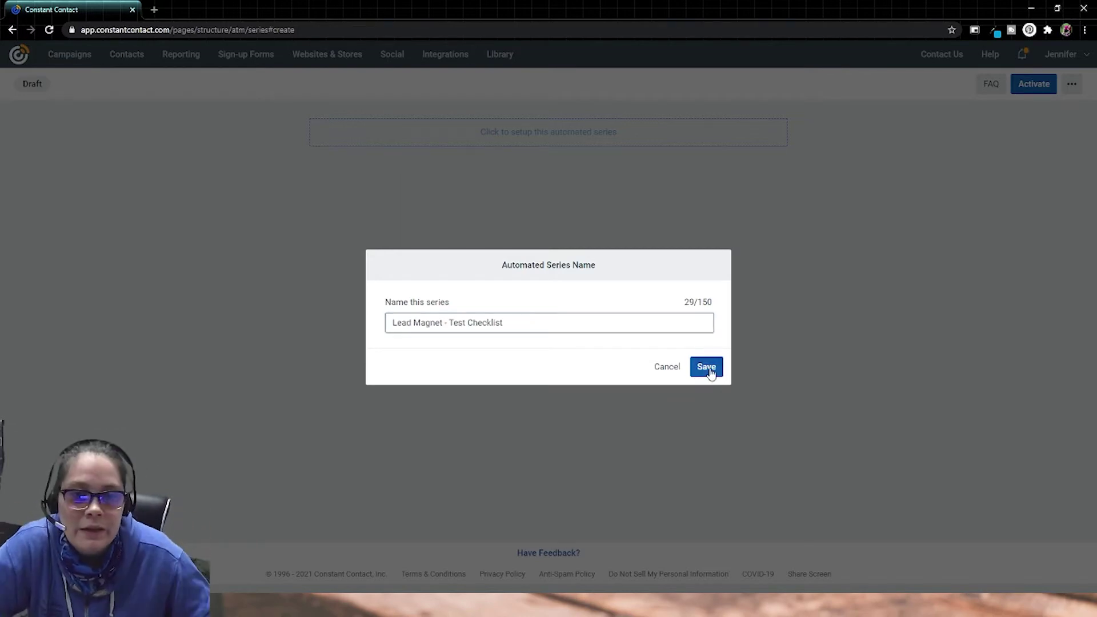
pyautogui.click(706, 366)
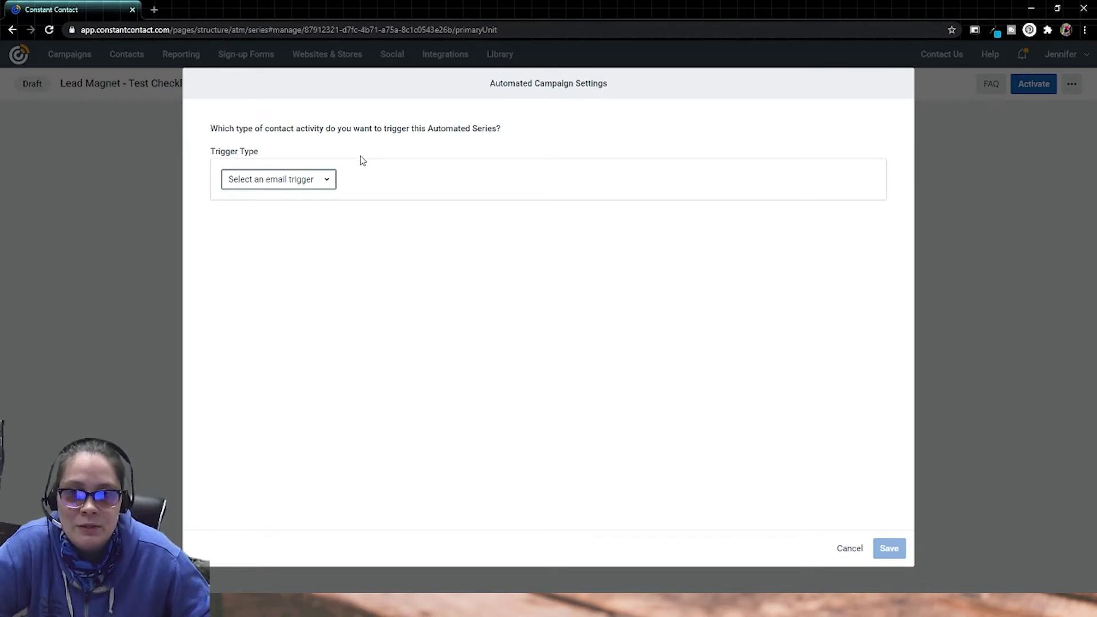
# Set the series trigger to "A Contact joins a list" with the "Opt-in: test checklist" list, and save the settings
pyautogui.click(329, 180)
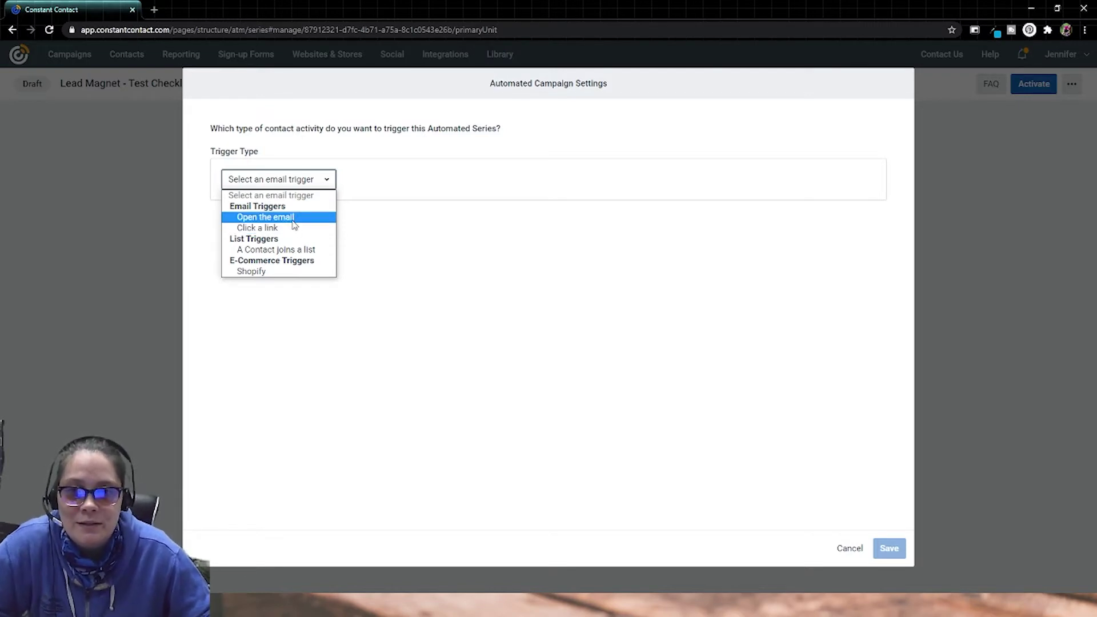
pyautogui.click(309, 250)
pyautogui.scroll(-1, 468, 275)
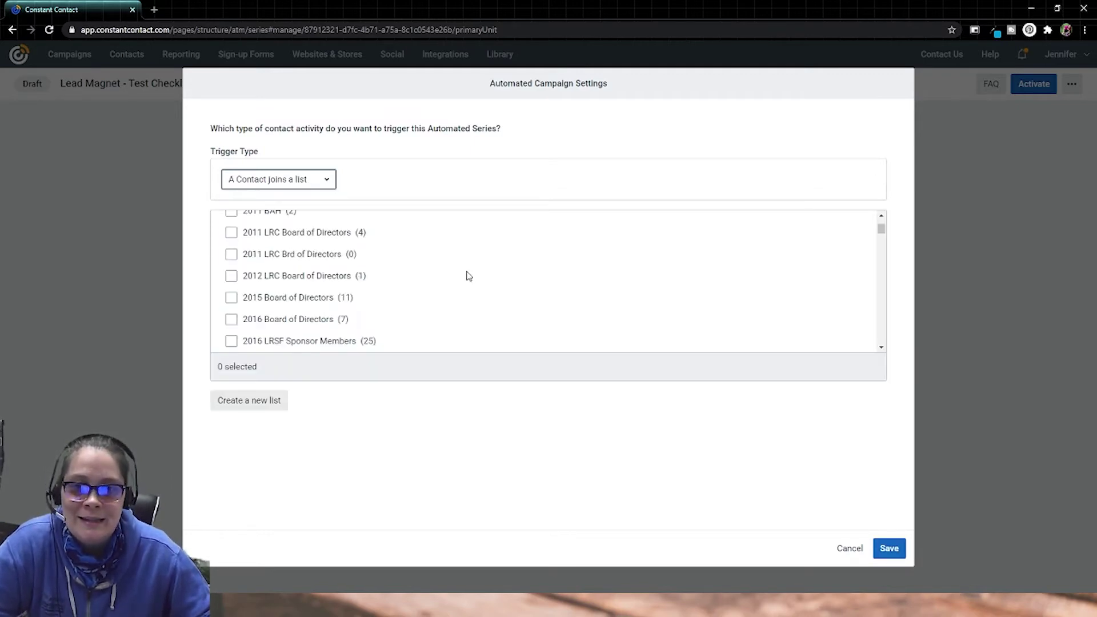
pyautogui.scroll(-20, 468, 276)
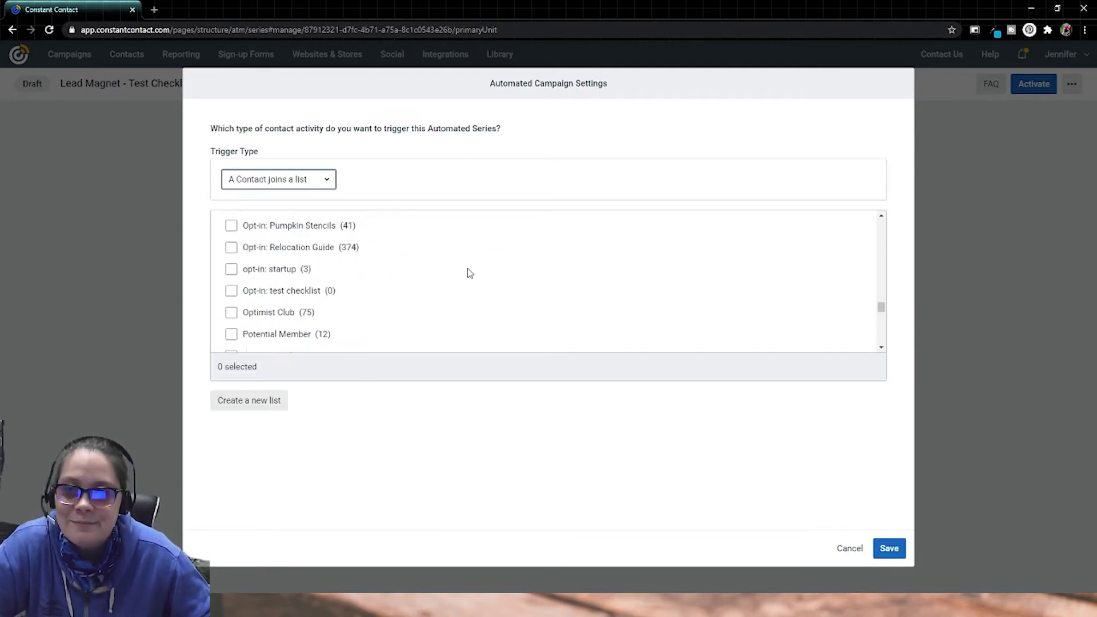
pyautogui.click(231, 290)
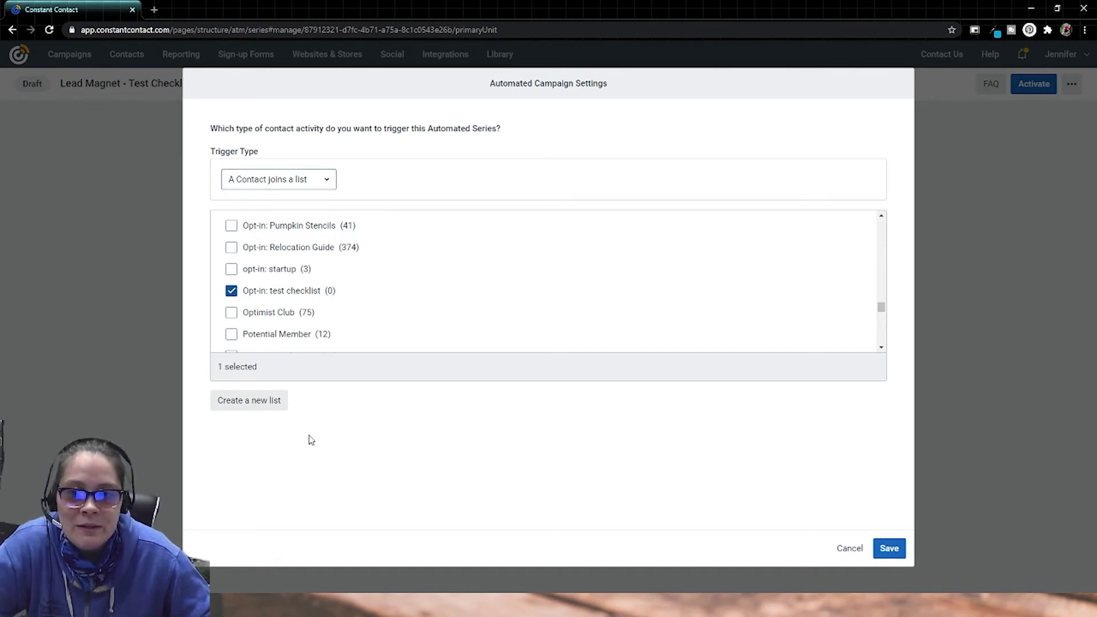
pyautogui.click(252, 399)
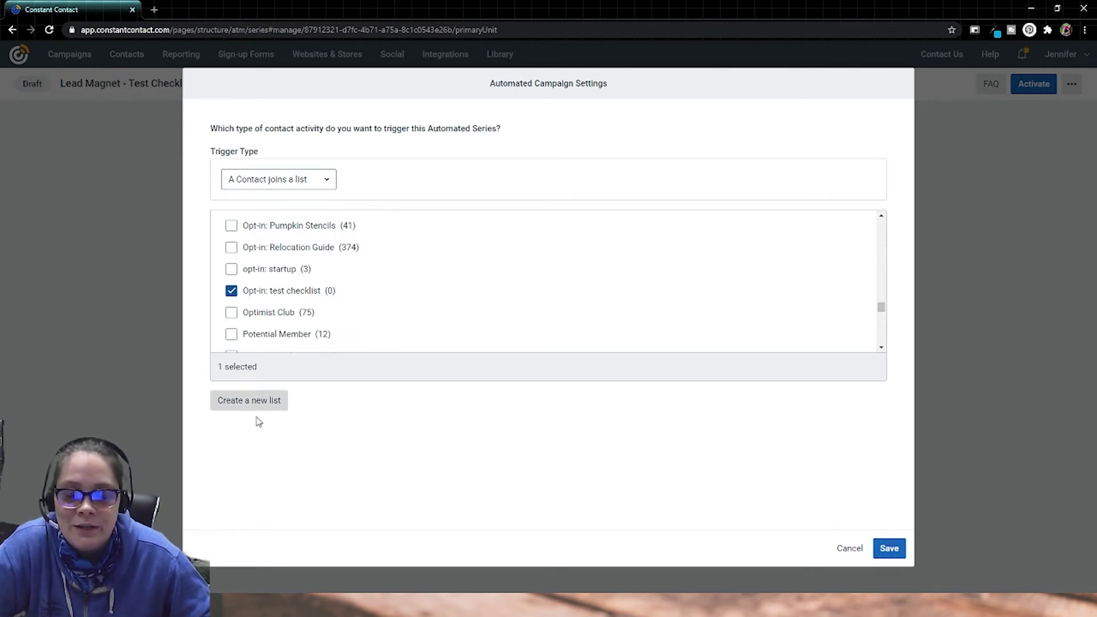
pyautogui.click(899, 548)
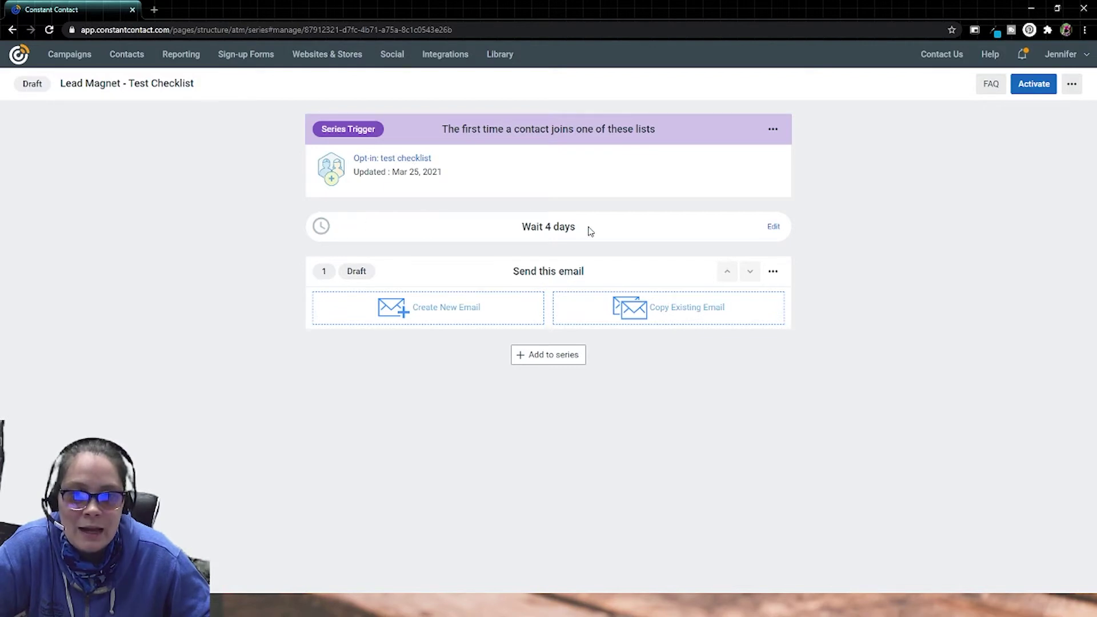
# Set the first email's time delay to "Send immediately" and add a second email to the series
pyautogui.click(773, 227)
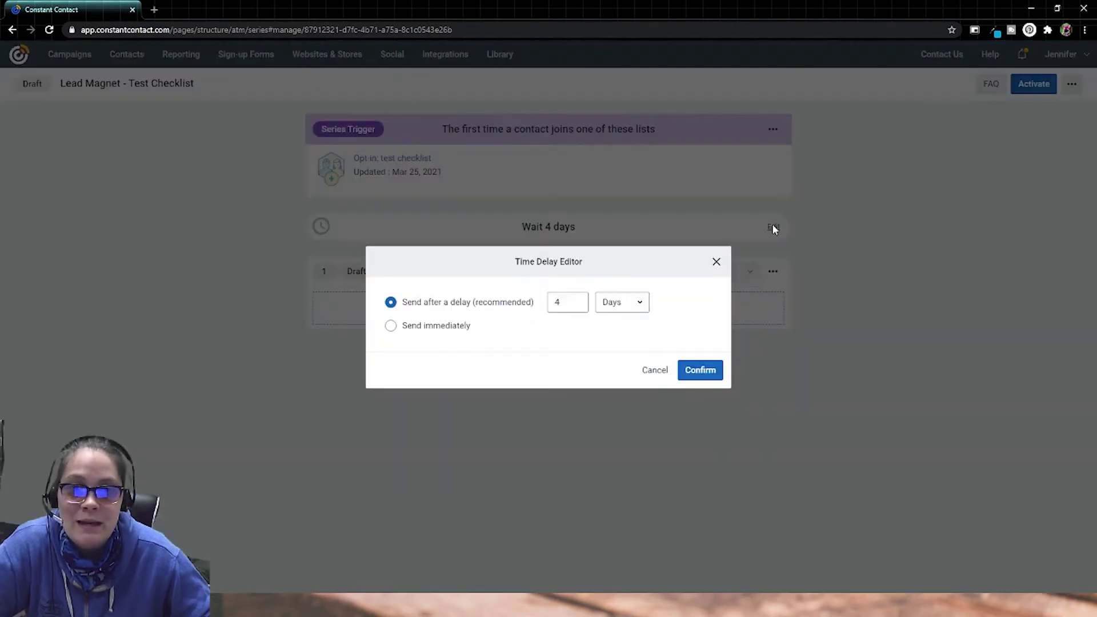
pyautogui.click(441, 325)
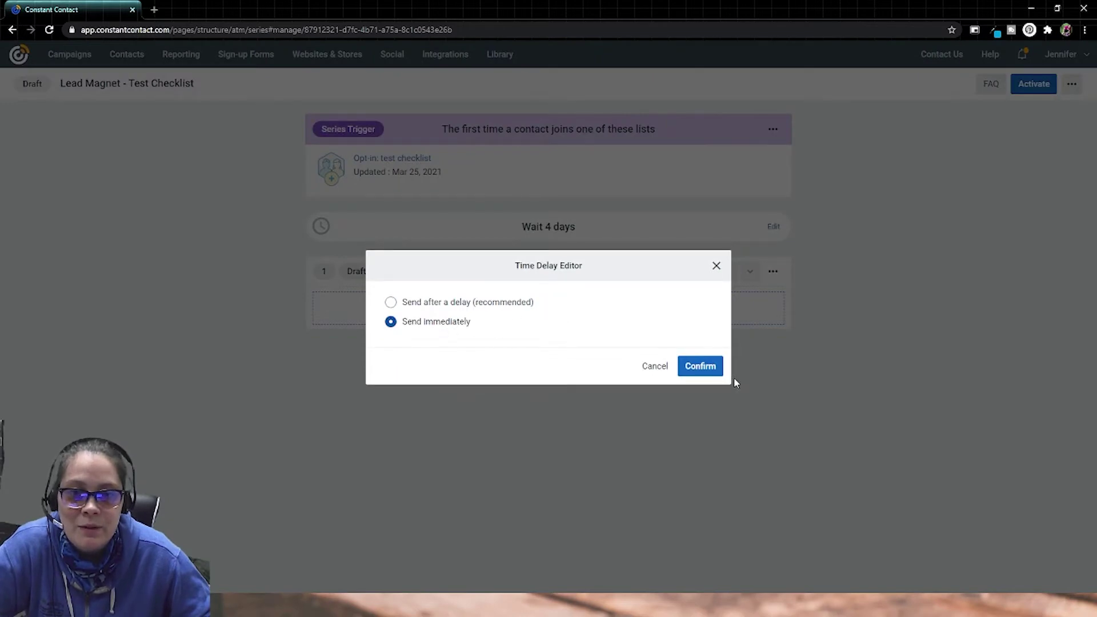
pyautogui.click(702, 366)
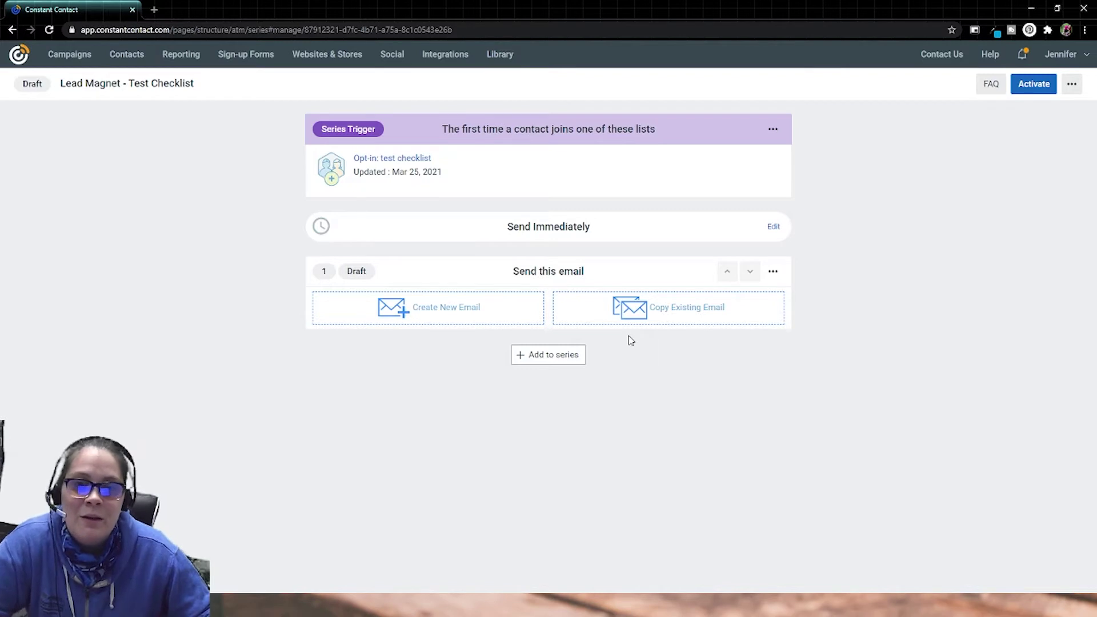
pyautogui.click(573, 355)
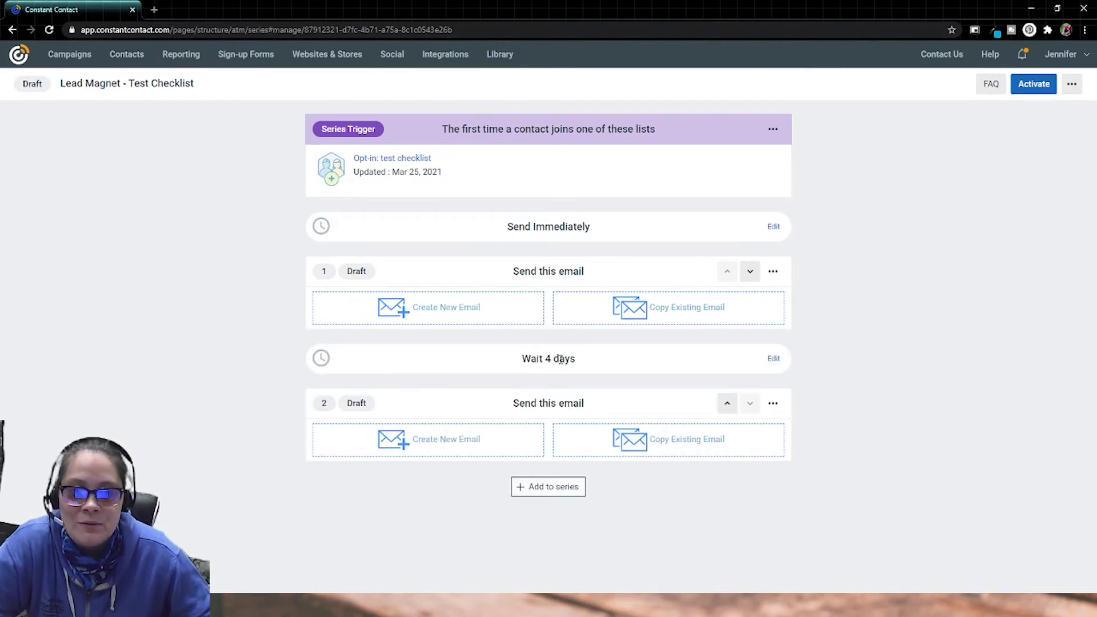
pyautogui.click(774, 358)
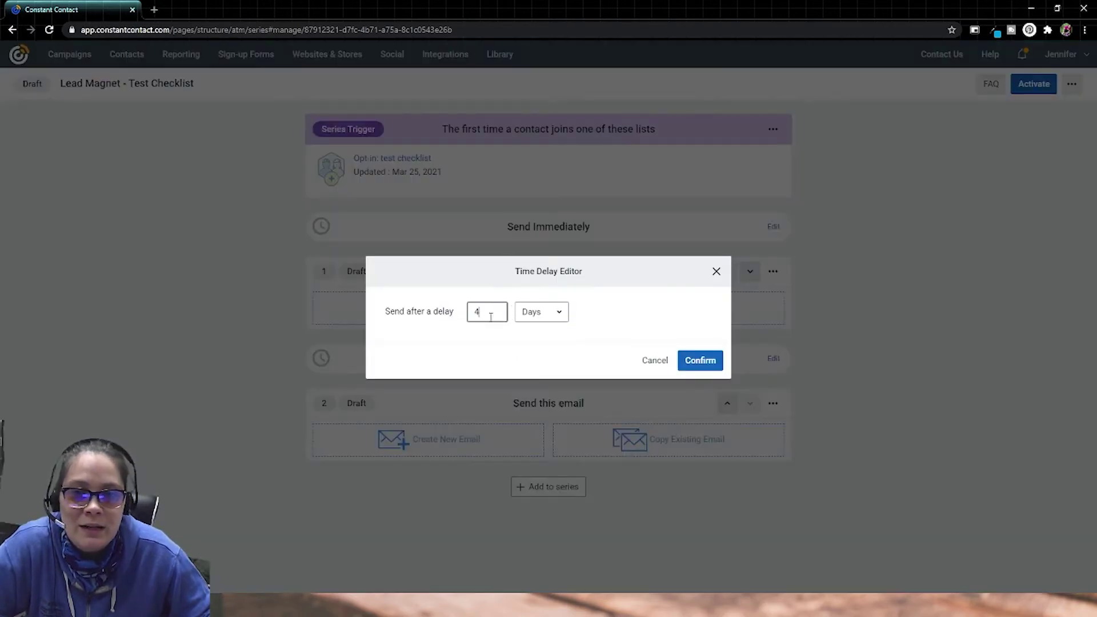
pyautogui.click(551, 312)
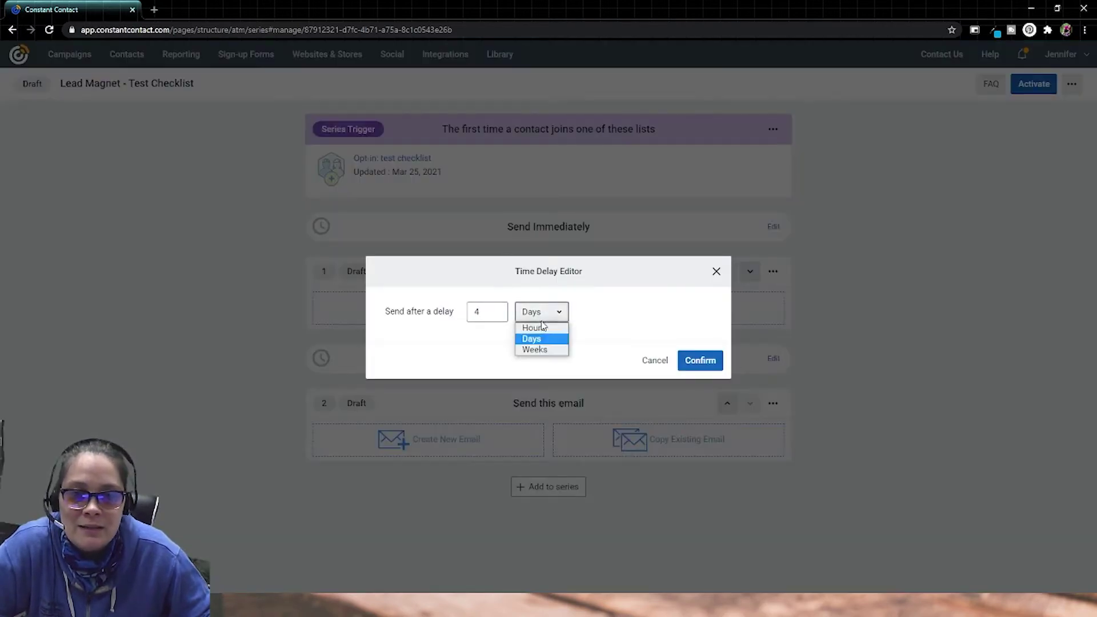
pyautogui.click(647, 367)
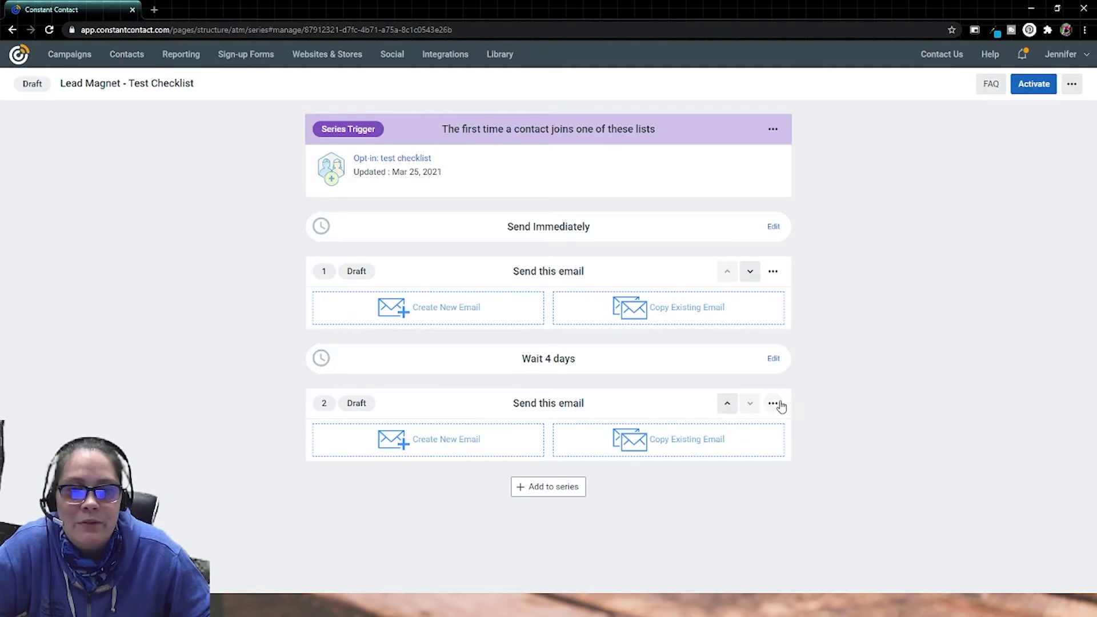
# Delete the second email from the automated series
pyautogui.click(773, 403)
pyautogui.click(759, 453)
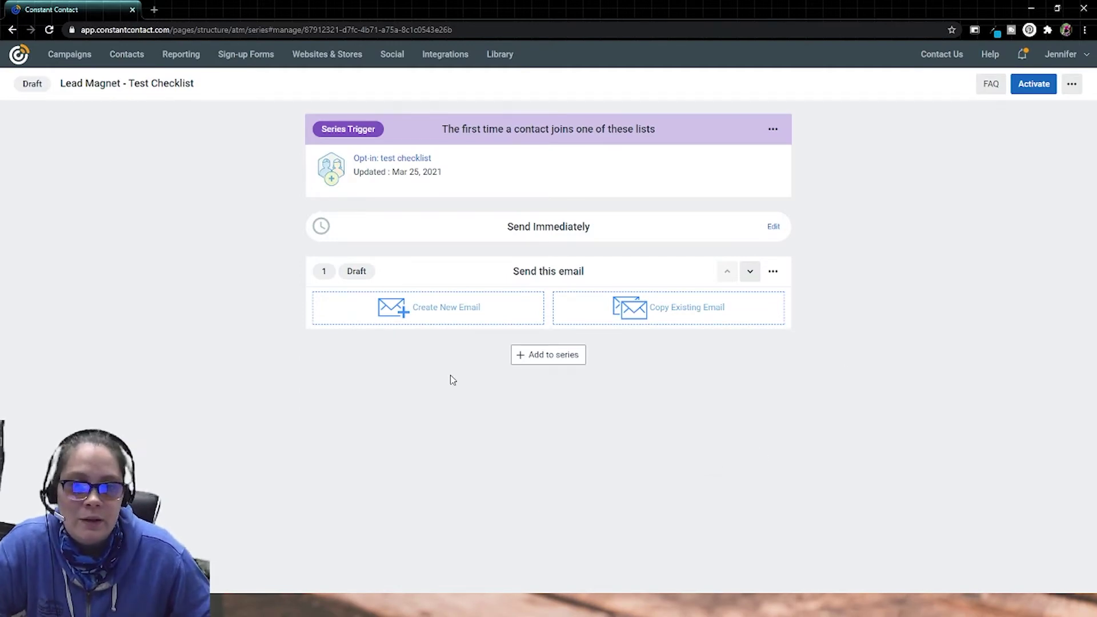
# Create a new email for the first message in the series, using the Birthday Banner template
pyautogui.click(442, 315)
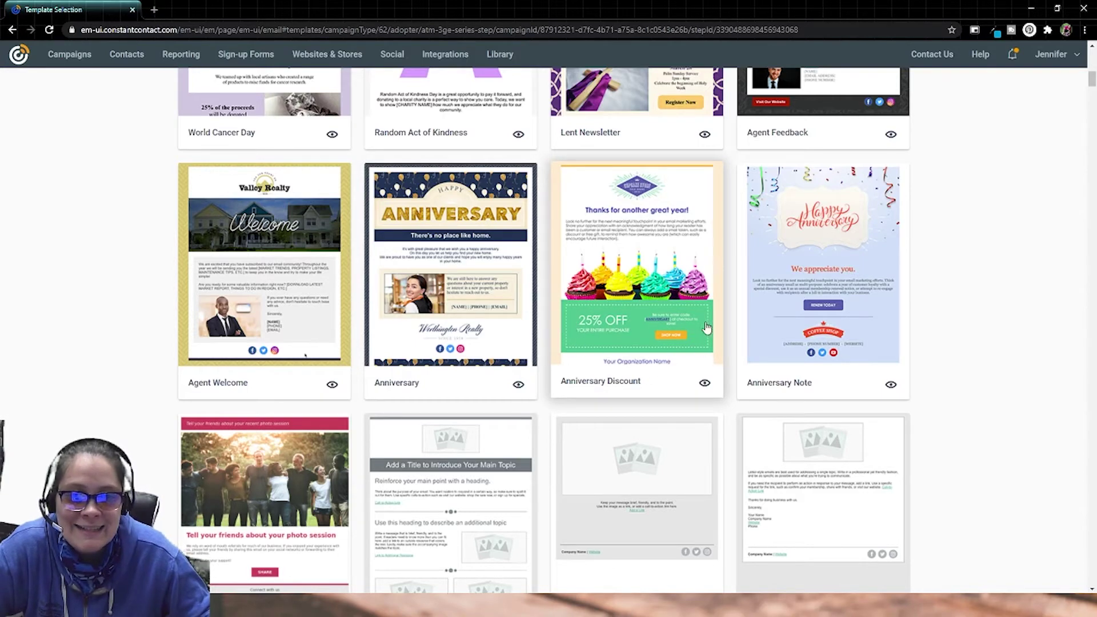
pyautogui.scroll(2, 707, 327)
pyautogui.scroll(-3, 674, 308)
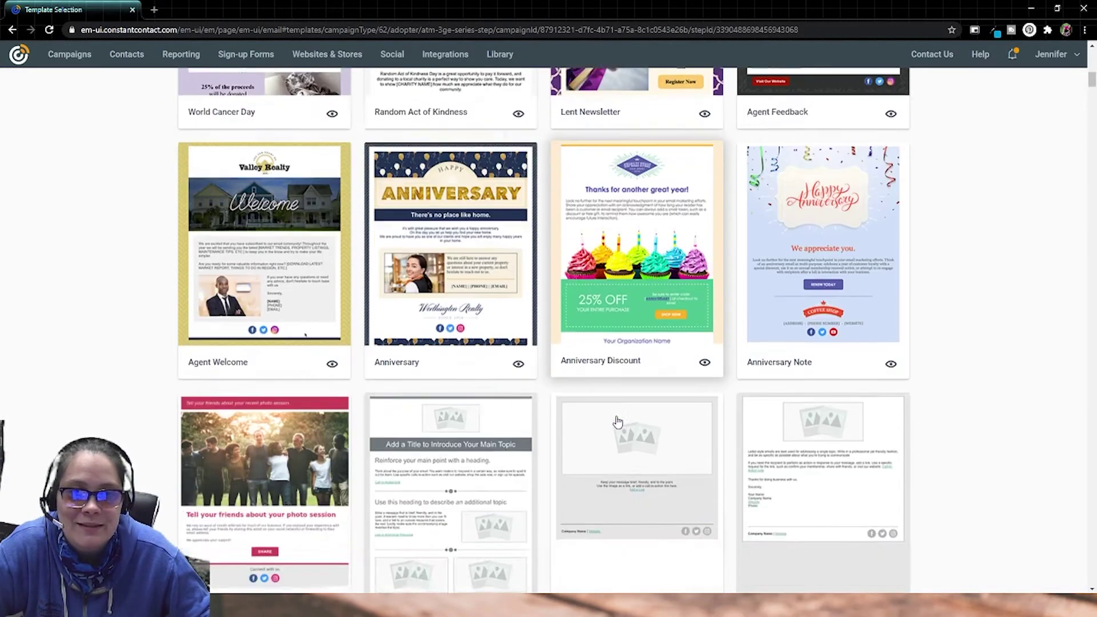
pyautogui.scroll(2, 632, 283)
pyautogui.scroll(1, 632, 282)
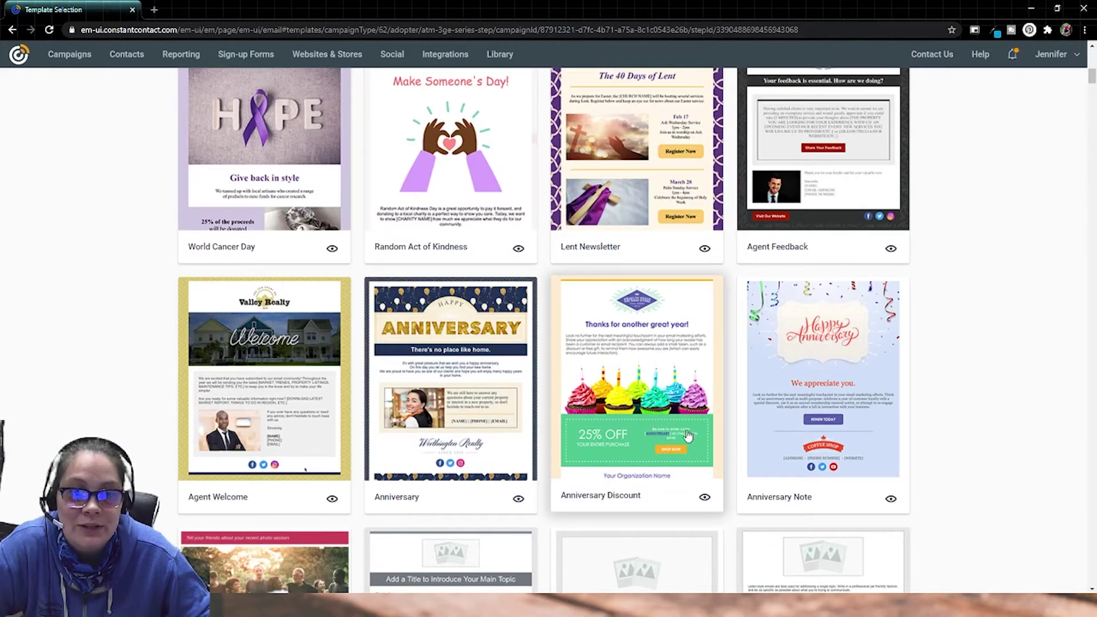
pyautogui.scroll(5, 994, 354)
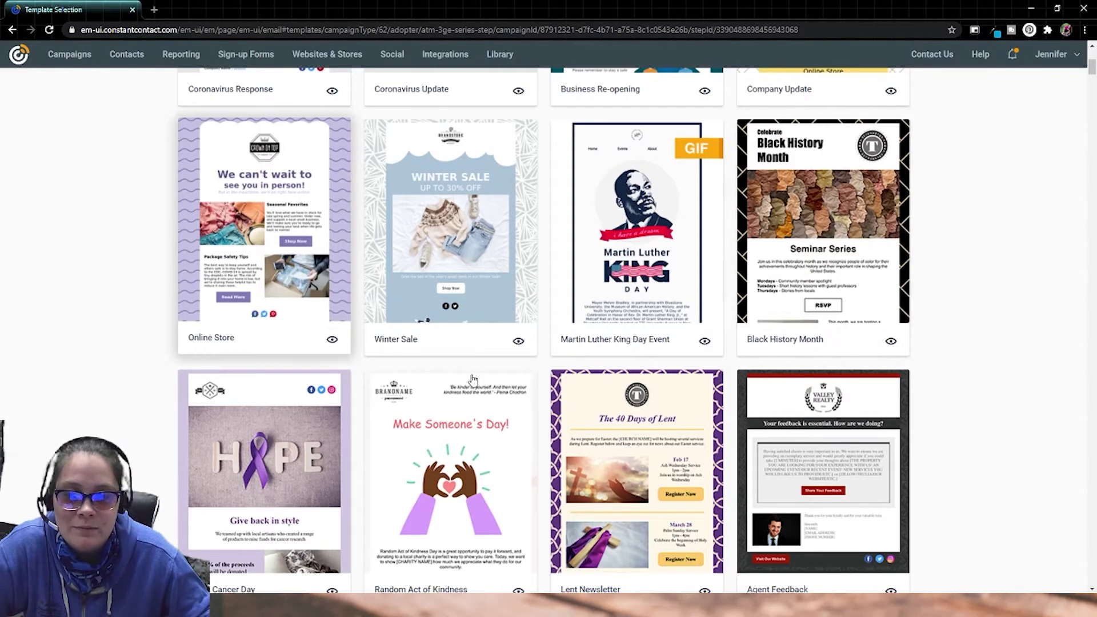
pyautogui.scroll(2, 1018, 355)
pyautogui.scroll(-15, 1019, 354)
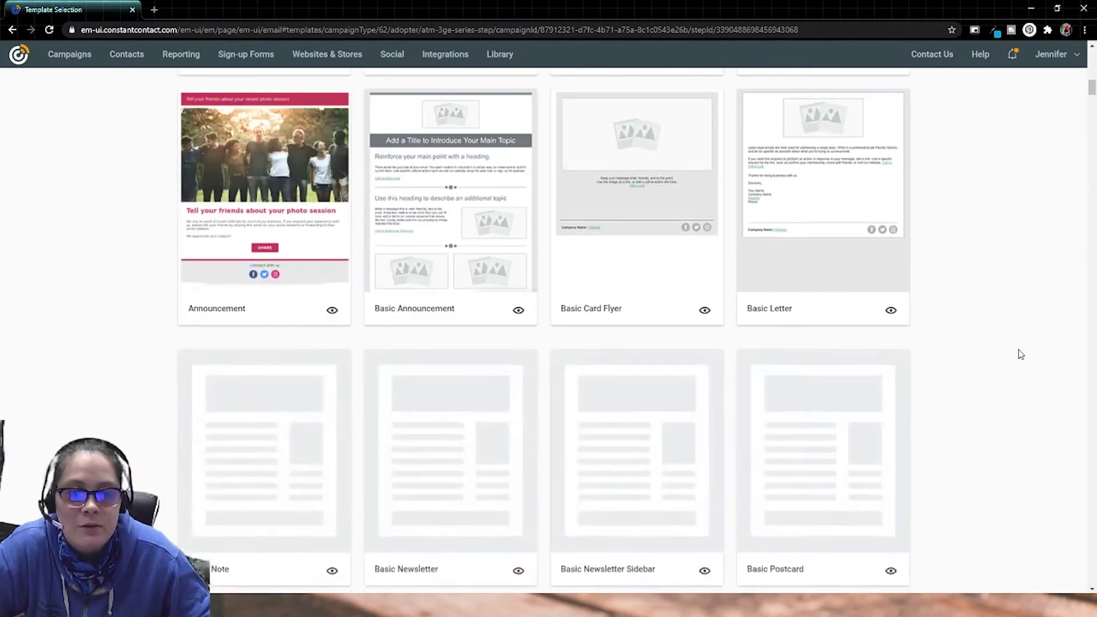
pyautogui.scroll(-9, 1020, 354)
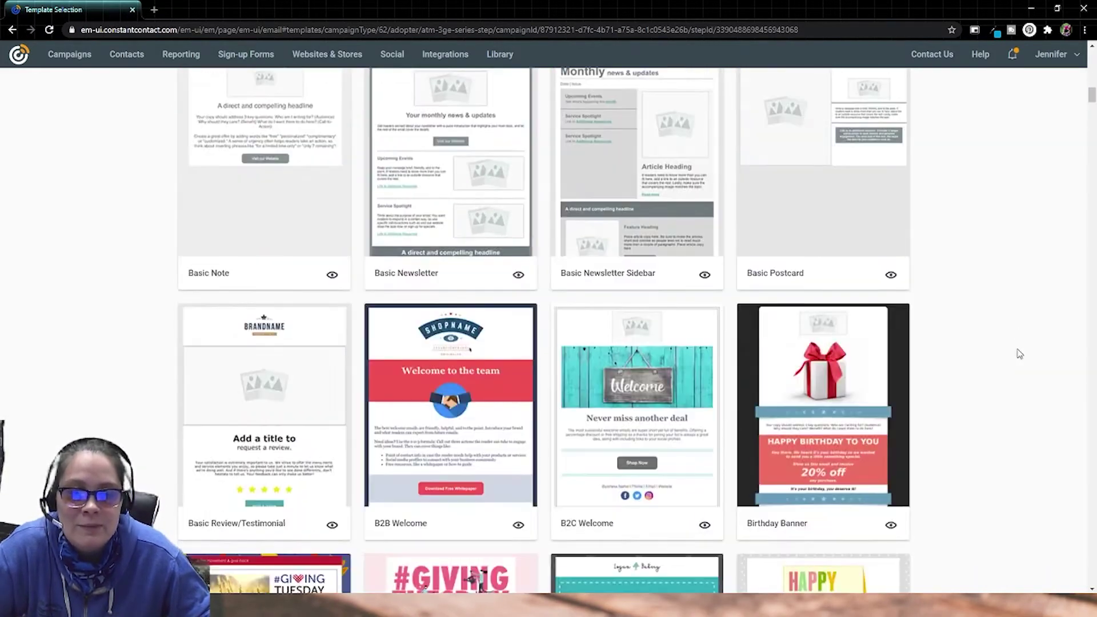
pyautogui.scroll(-2, 1019, 354)
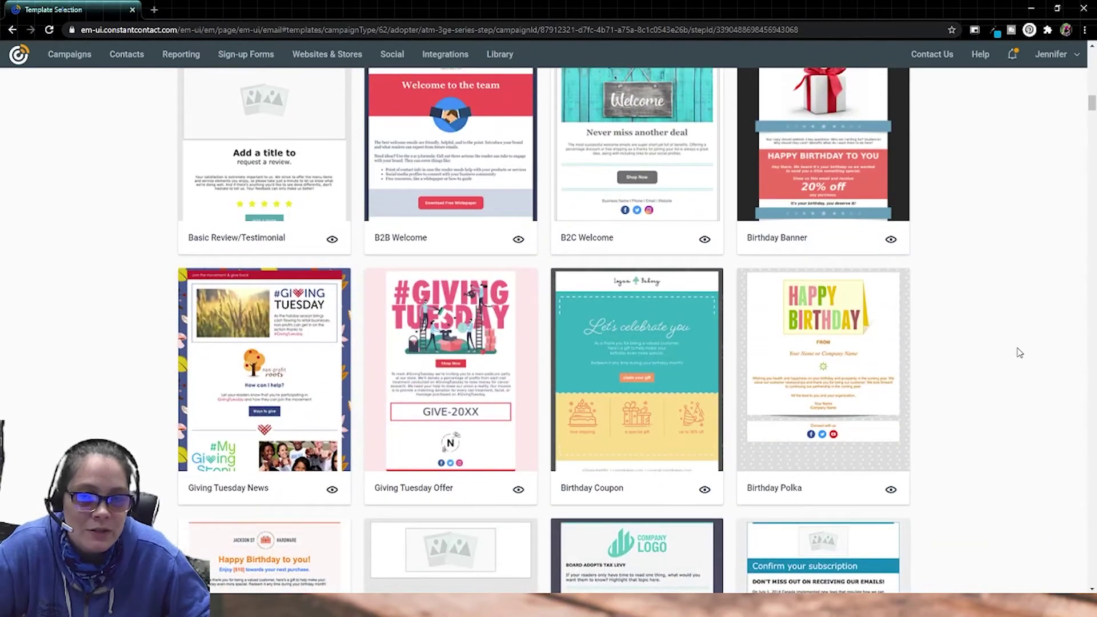
pyautogui.scroll(-3, 1020, 353)
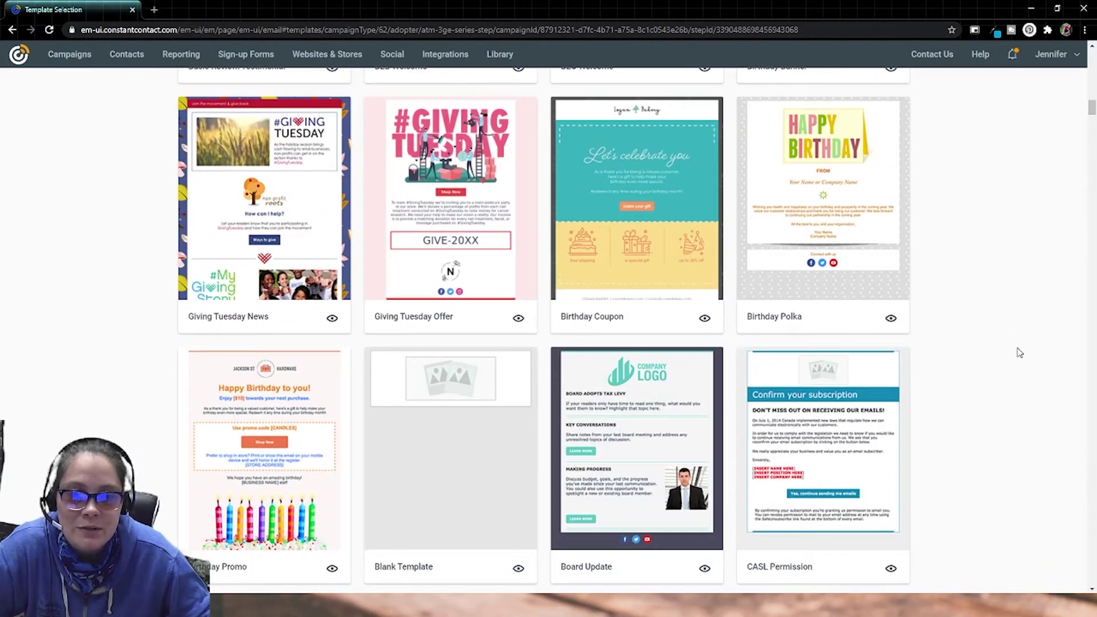
pyautogui.scroll(-1, 1019, 352)
pyautogui.scroll(-3, 1019, 353)
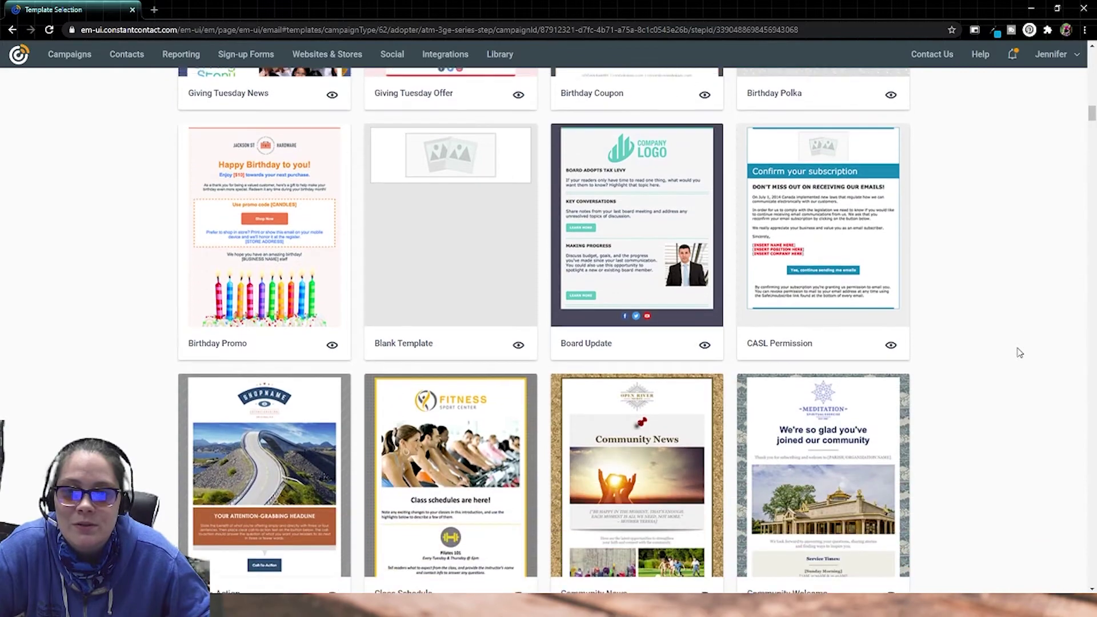
pyautogui.scroll(-3, 1020, 353)
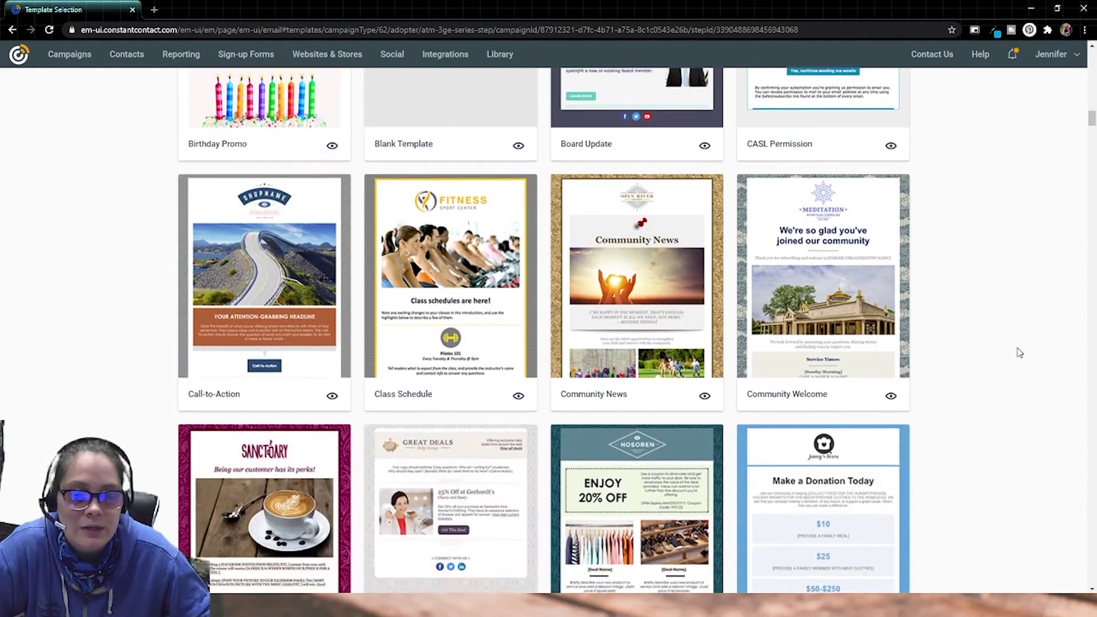
pyautogui.scroll(-2, 1020, 353)
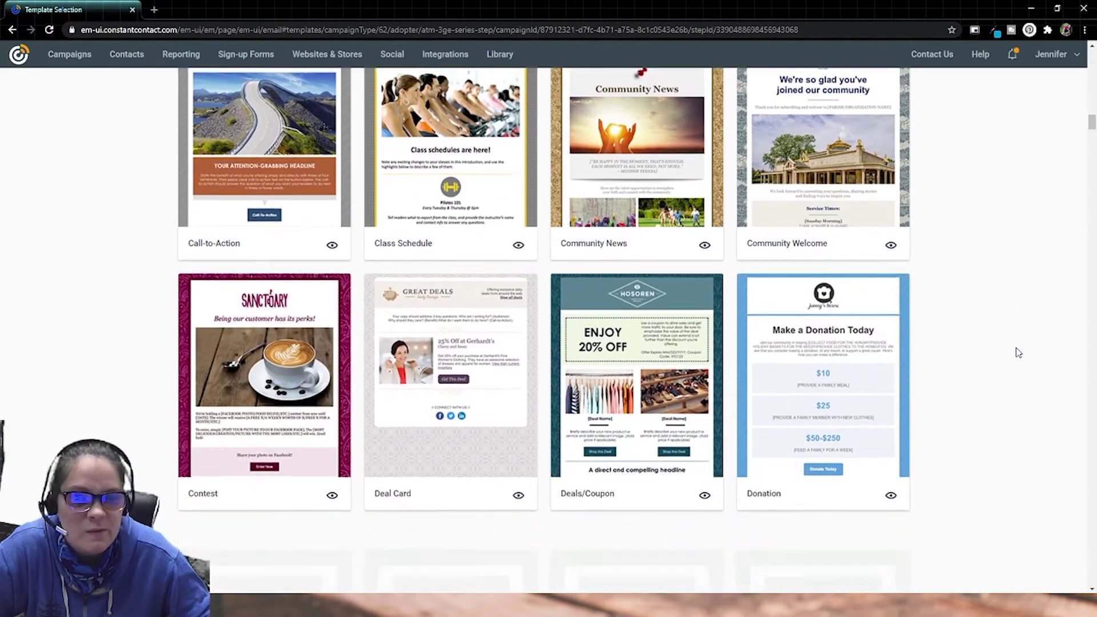
pyautogui.scroll(10, 1016, 349)
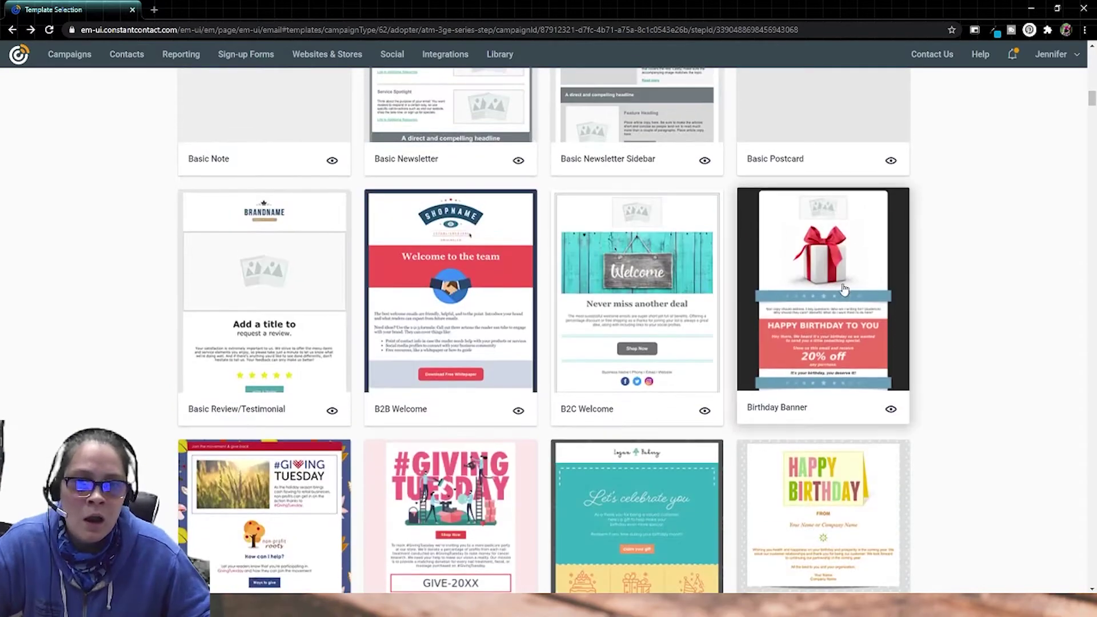
pyautogui.click(841, 286)
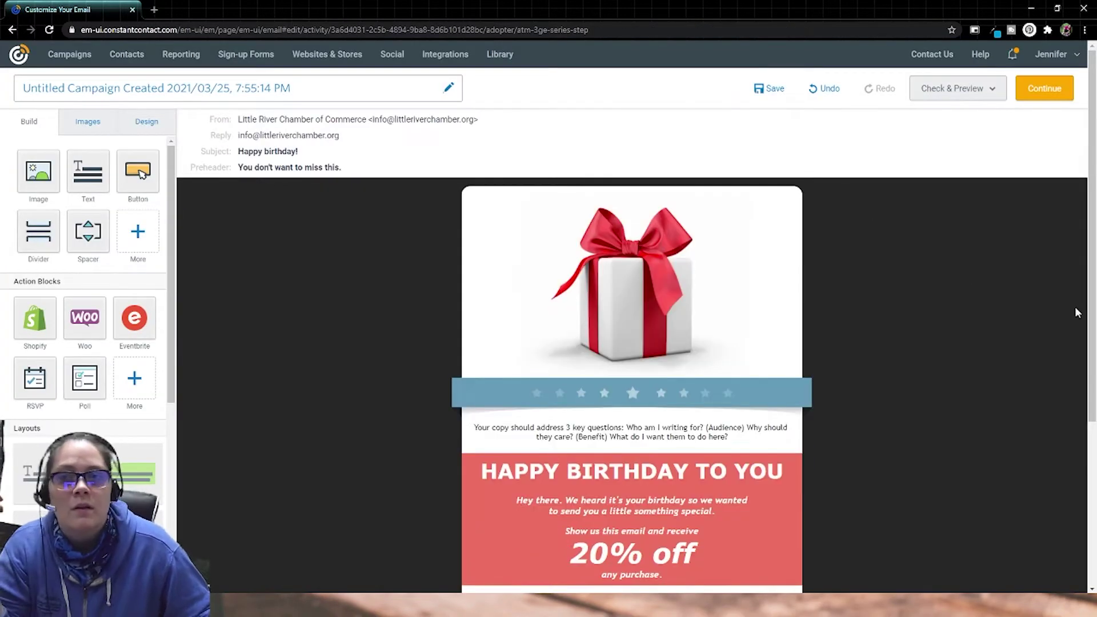
# Rename the email campaign as "Opt-in: Test Checklist [1/1]" and save the name
pyautogui.click(374, 86)
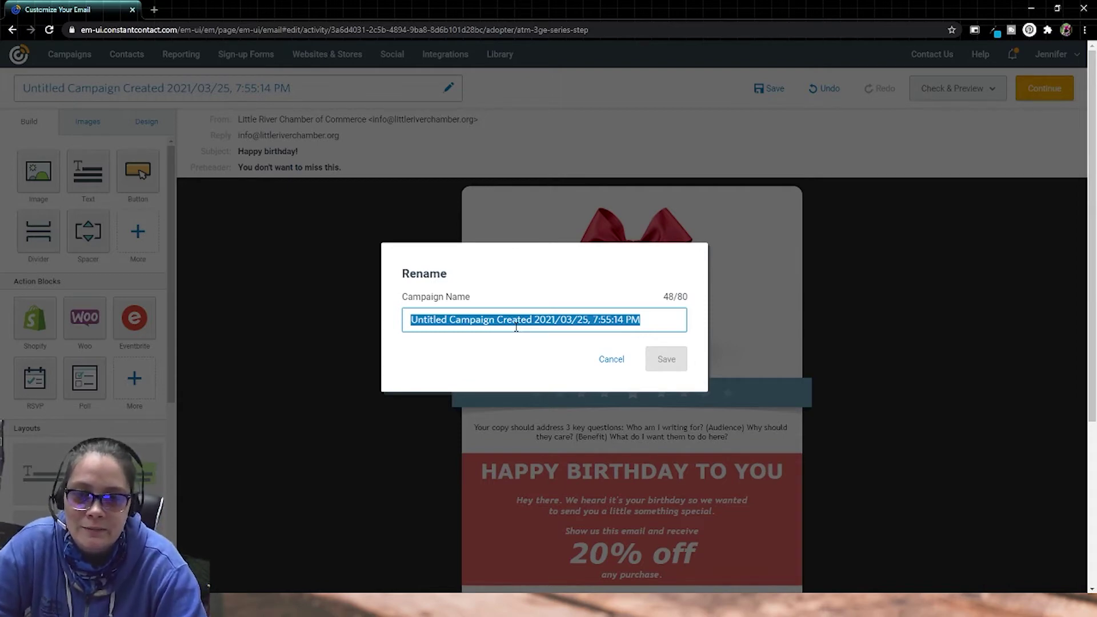
pyautogui.write('Opt-in: Test Checklist [1/1]')
pyautogui.moveTo(411, 320); pyautogui.dragTo(553, 321)
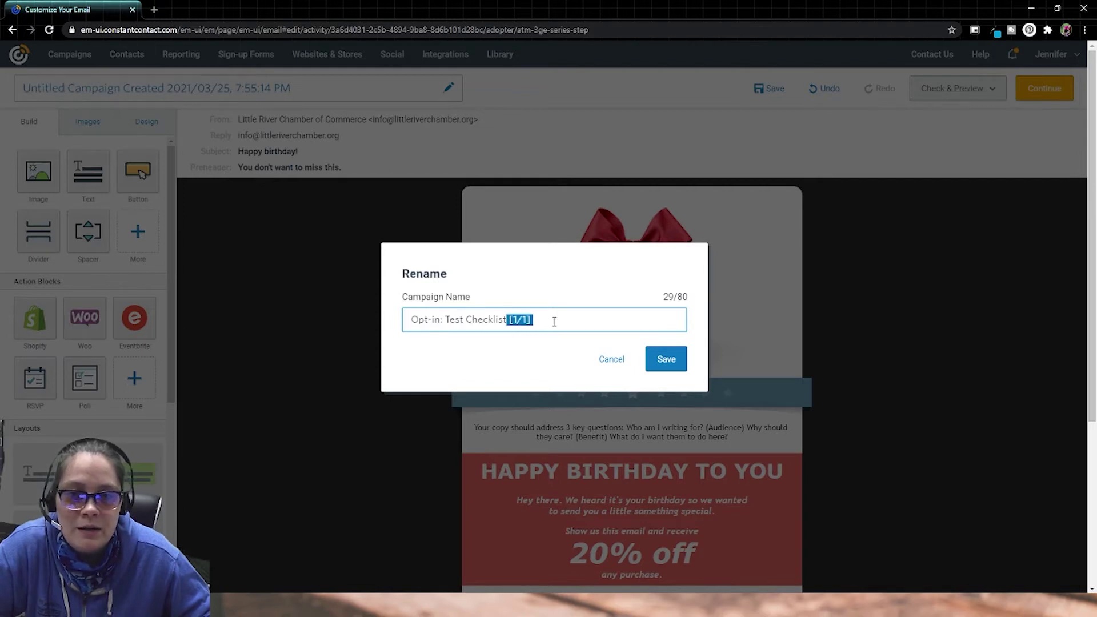
pyautogui.click(554, 322)
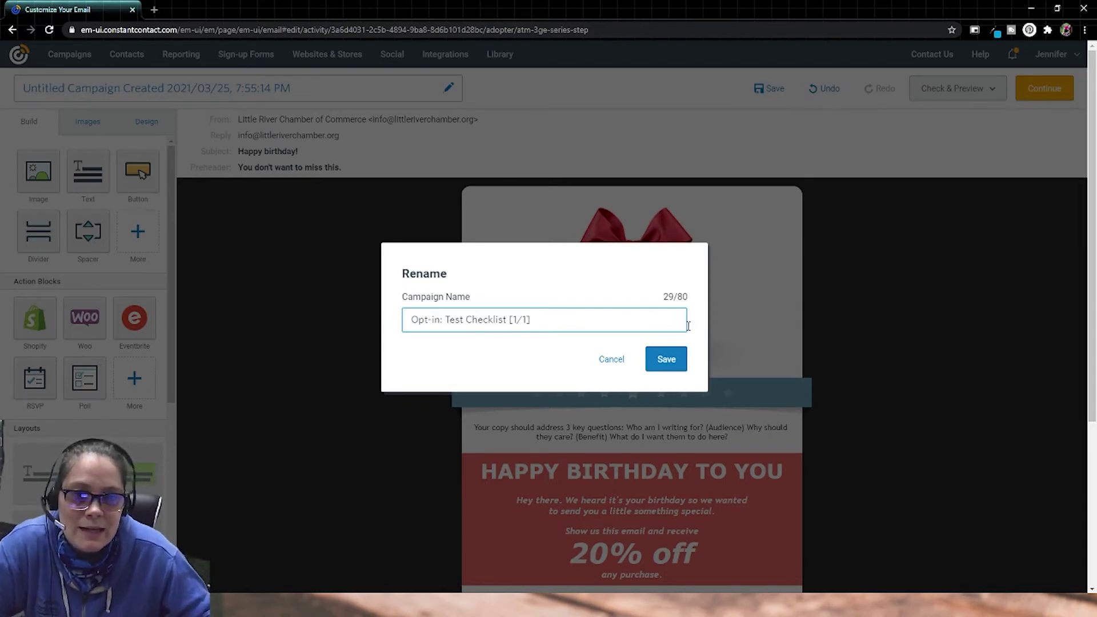
pyautogui.click(666, 359)
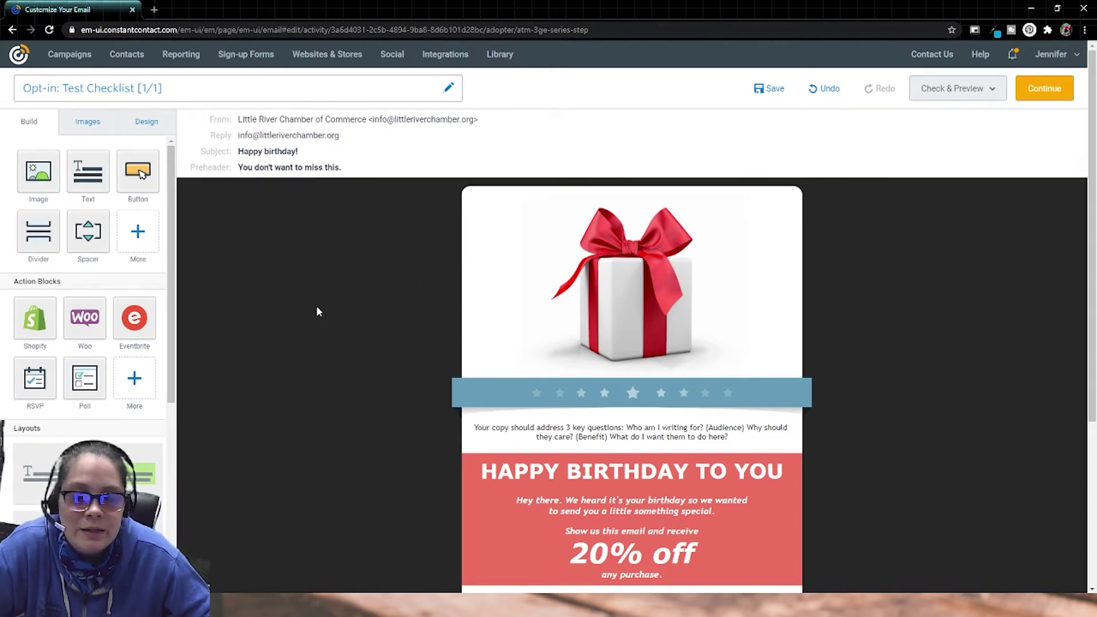
# Set the email's subject to "Here's your free gift!" and save the email settings
pyautogui.click(266, 153)
pyautogui.tripleClick(416, 257)
pyautogui.write('Here')
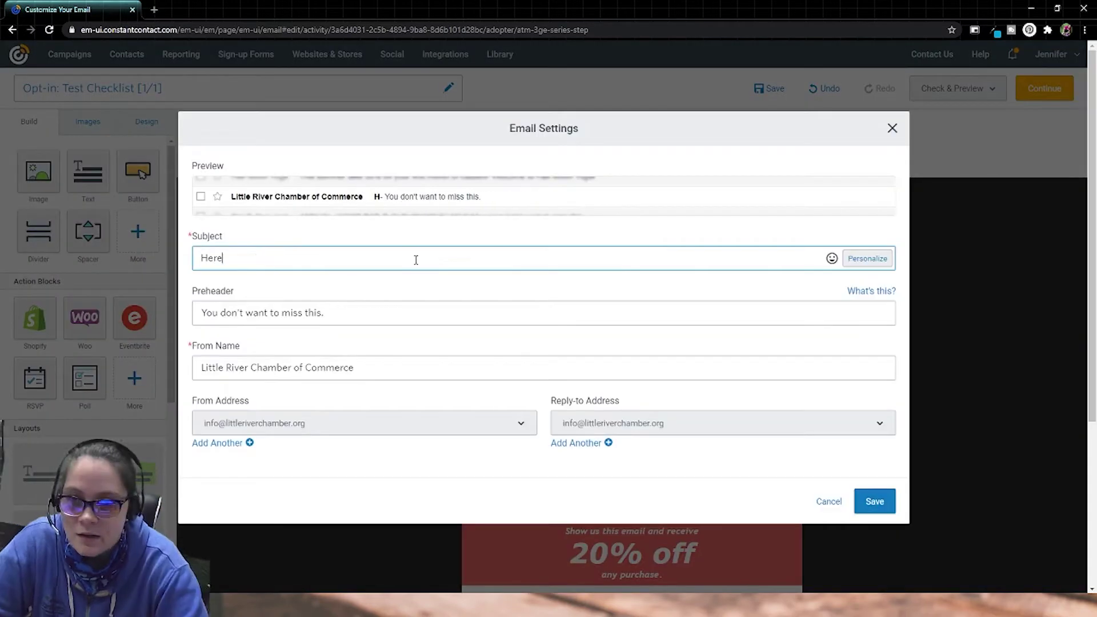
pyautogui.write("'s your free gift!")
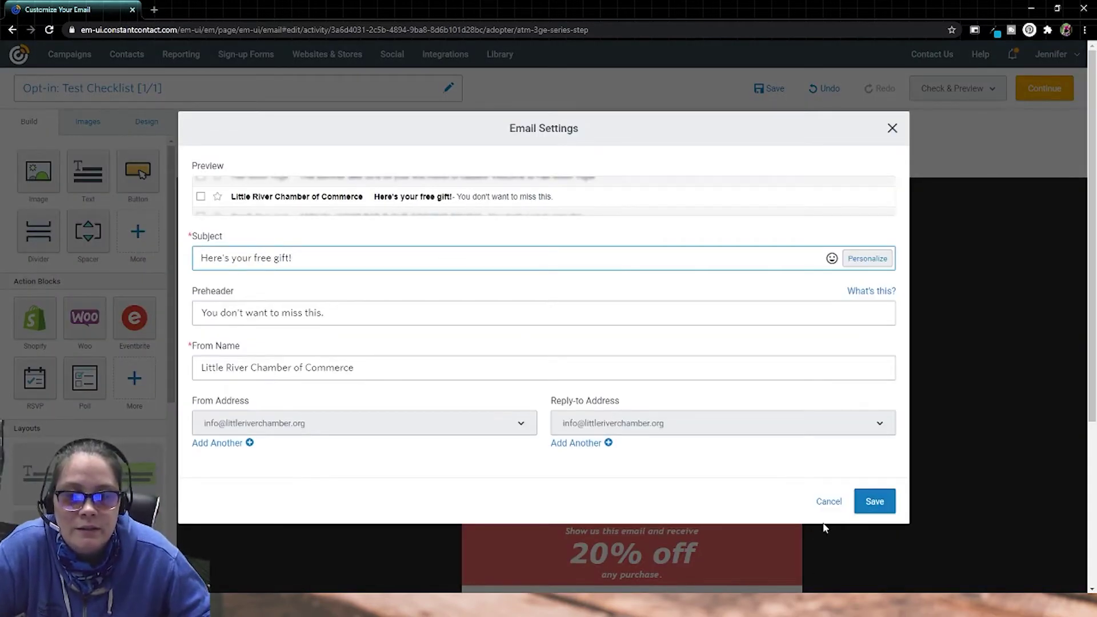
pyautogui.click(872, 502)
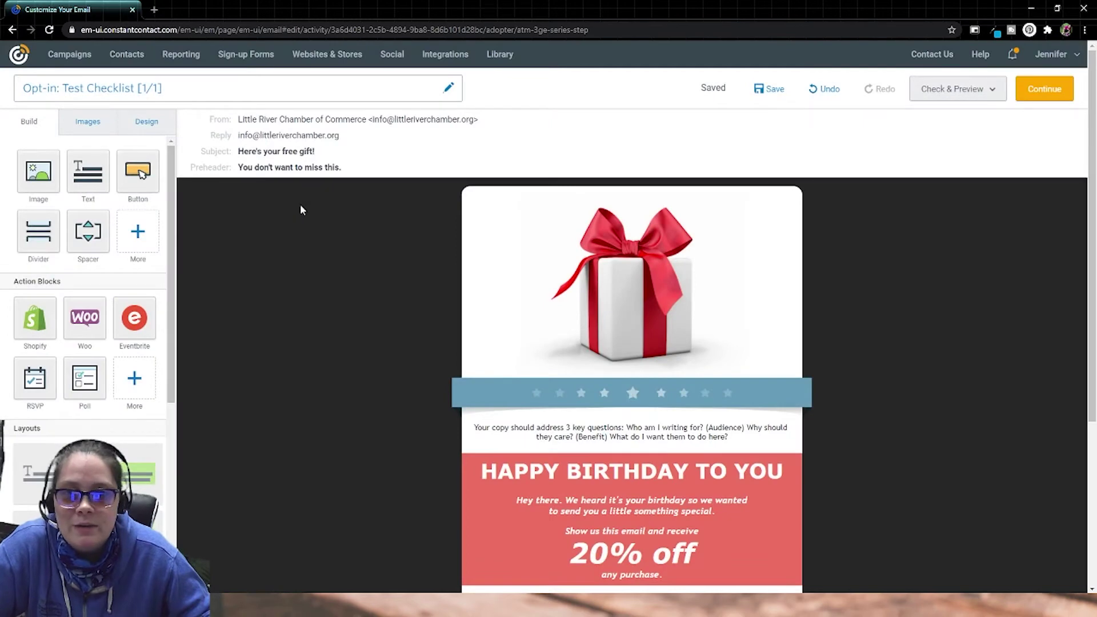
pyautogui.scroll(-1, 423, 340)
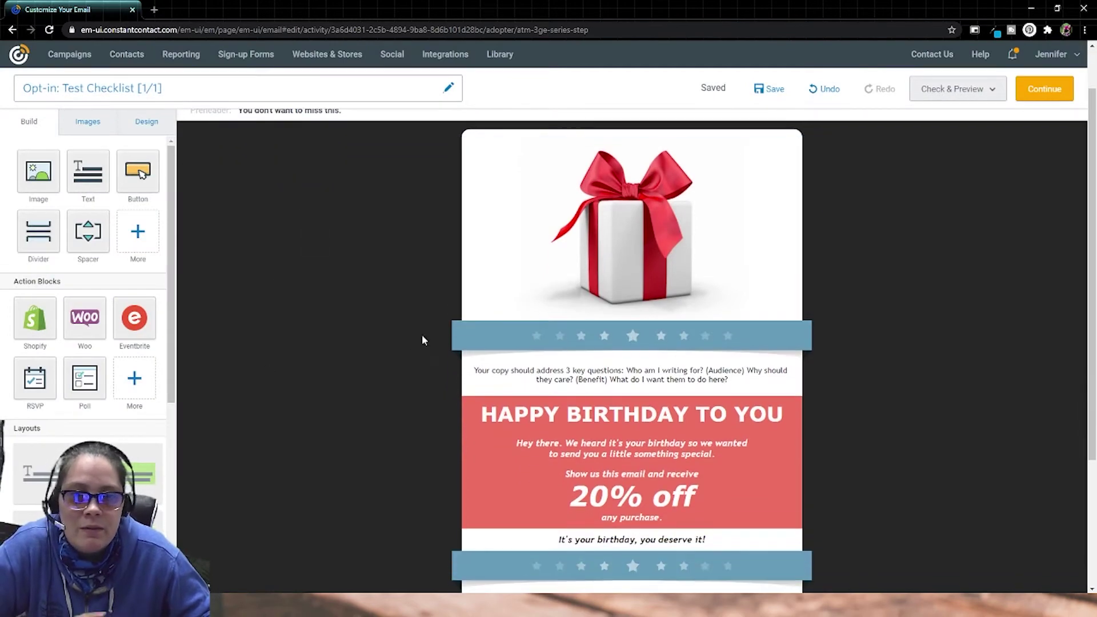
pyautogui.scroll(-3, 362, 367)
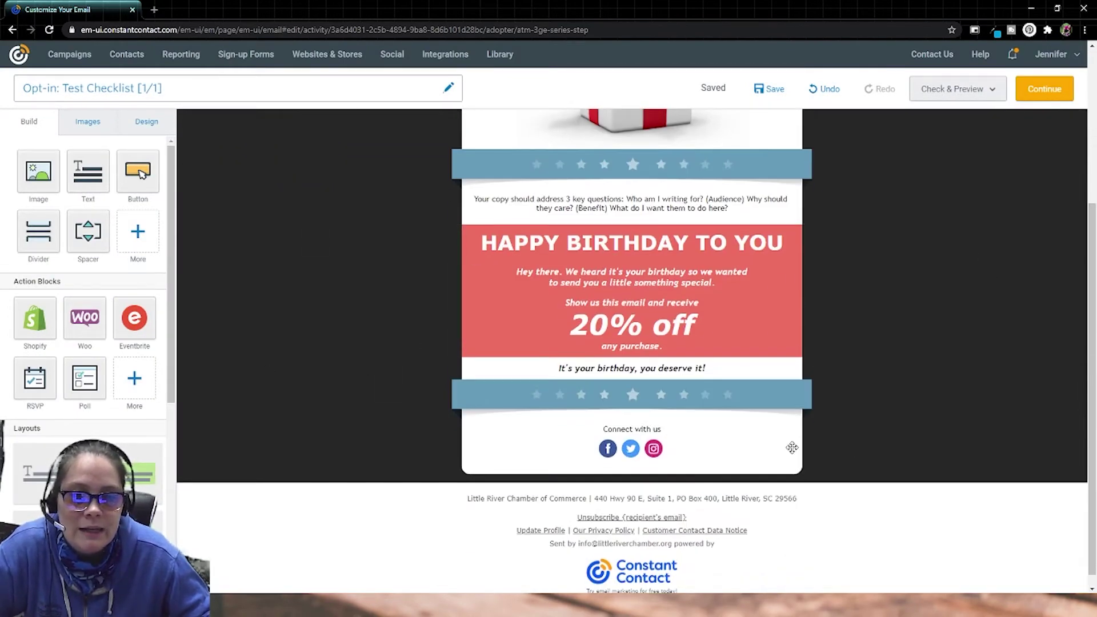
pyautogui.scroll(2, 714, 560)
pyautogui.click(715, 564)
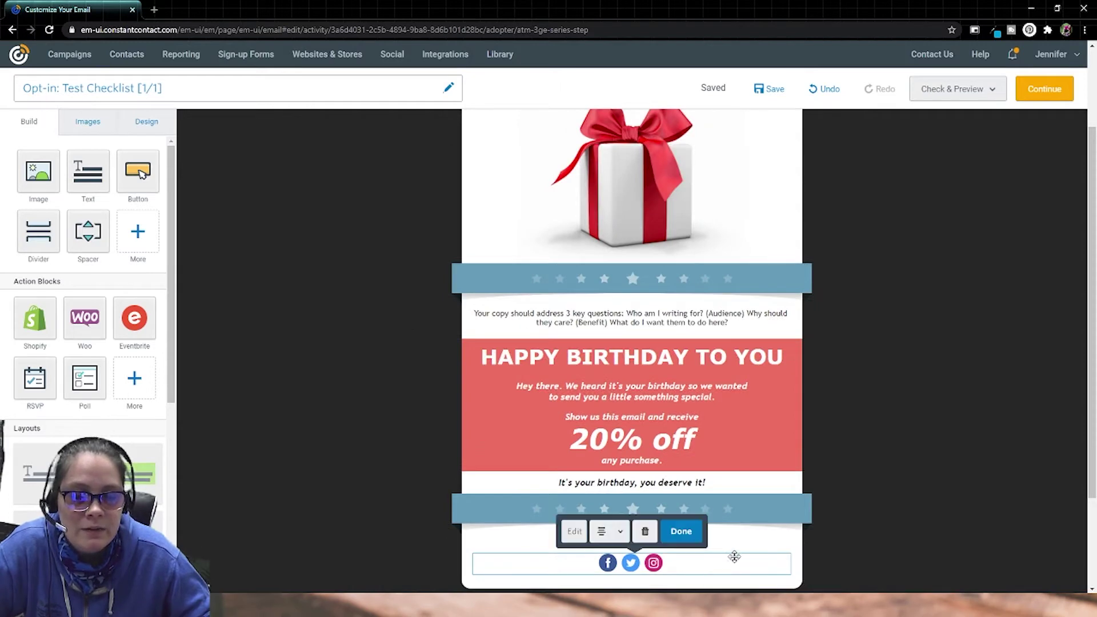
pyautogui.click(862, 478)
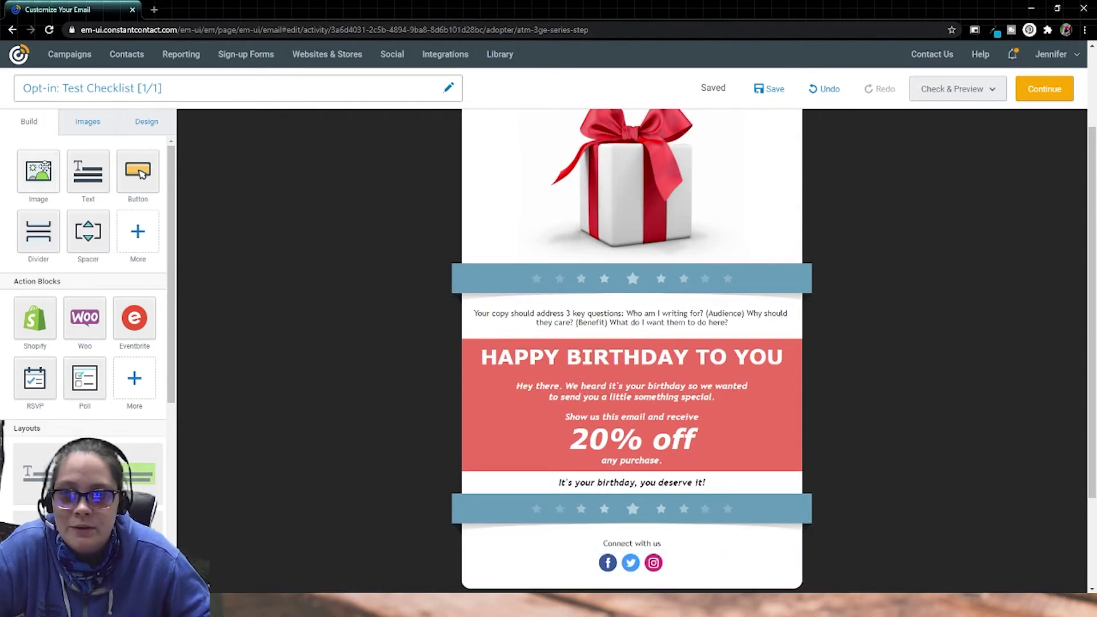
# Insert the Logo.png library image above the gift picture in the email and enlarge it slightly
pyautogui.moveTo(38, 169); pyautogui.dragTo(692, 134)
pyautogui.click(69, 83)
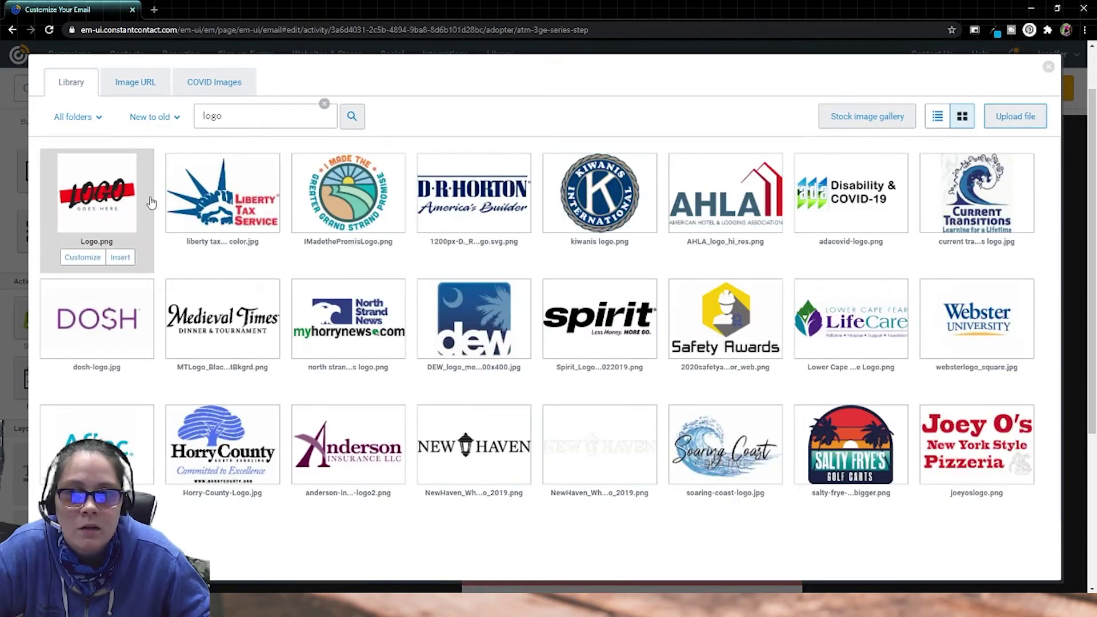
pyautogui.click(121, 260)
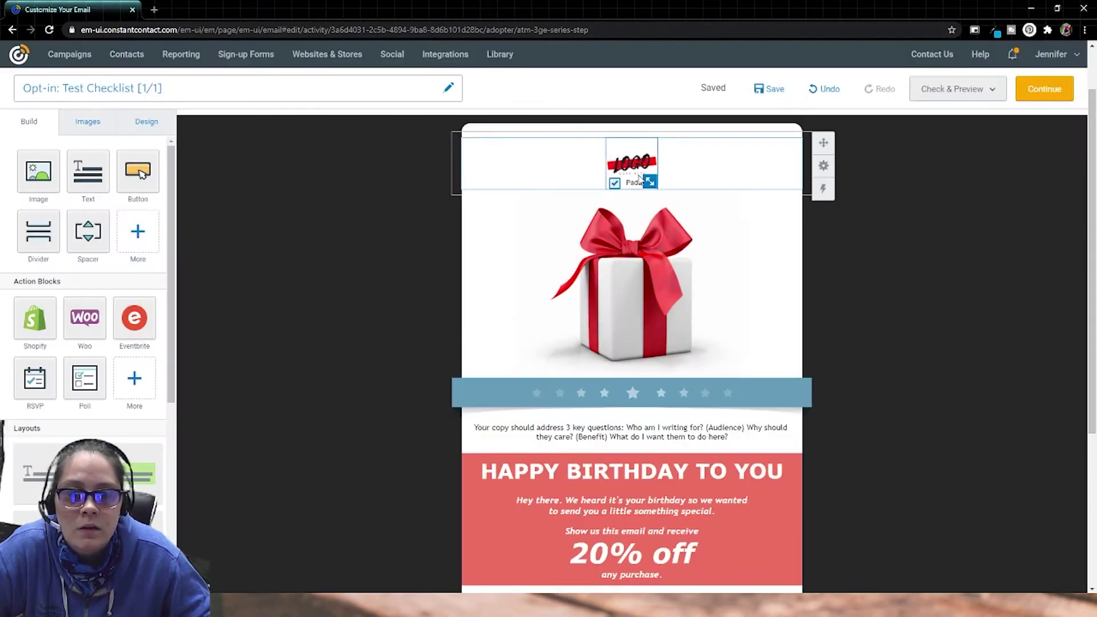
pyautogui.moveTo(649, 182); pyautogui.dragTo(652, 186)
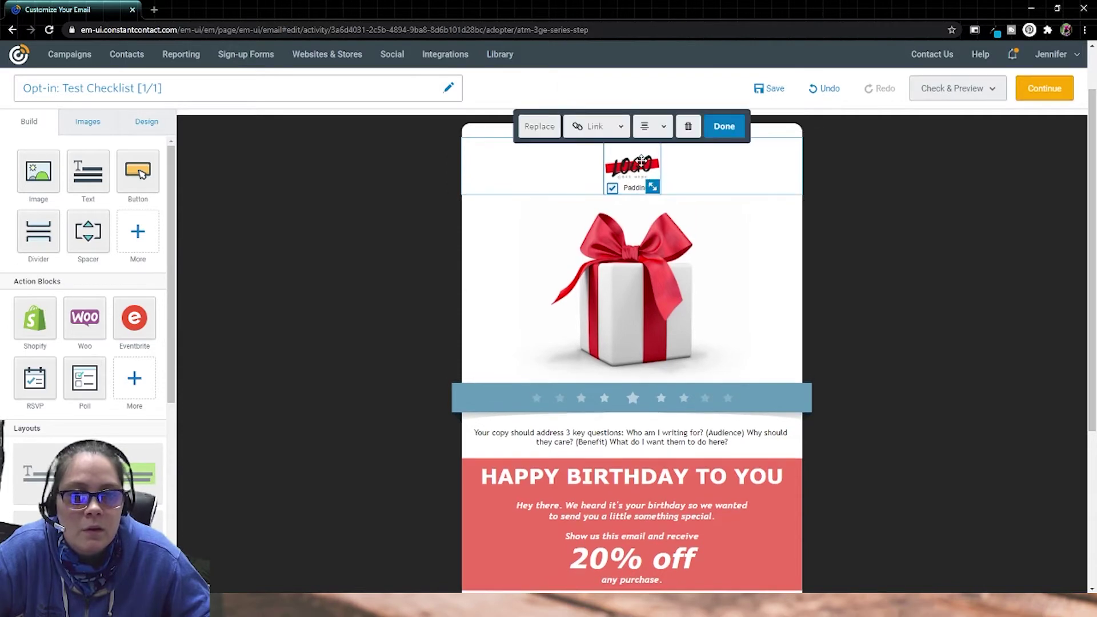
pyautogui.click(897, 276)
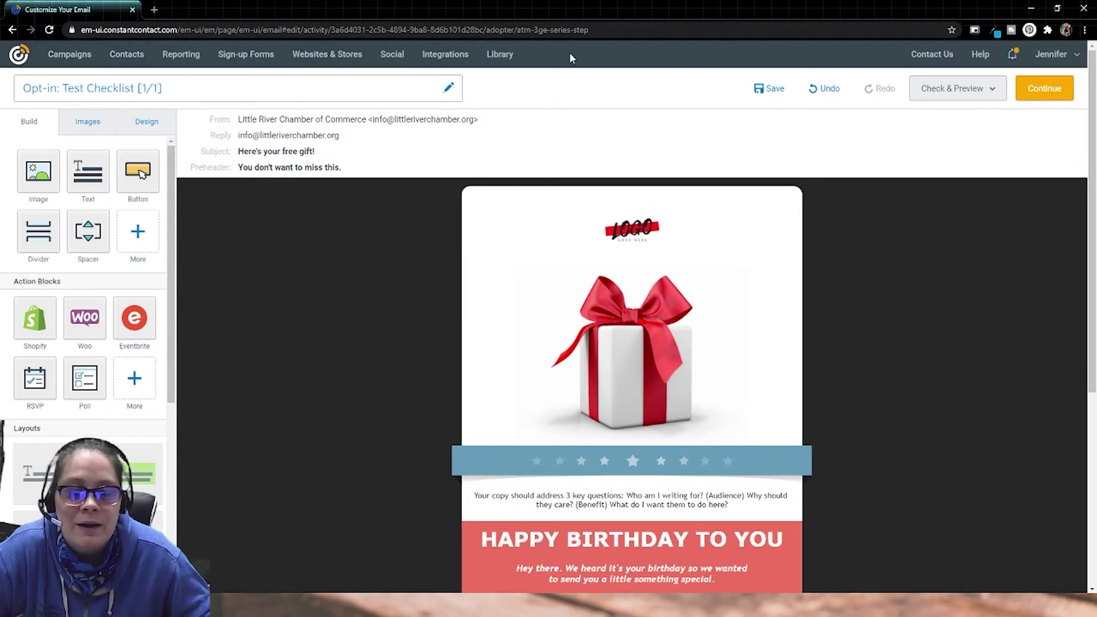
# Open the Library in a new browser tab and copy the file URL of the TEST PDF
pyautogui.rightClick(499, 59)
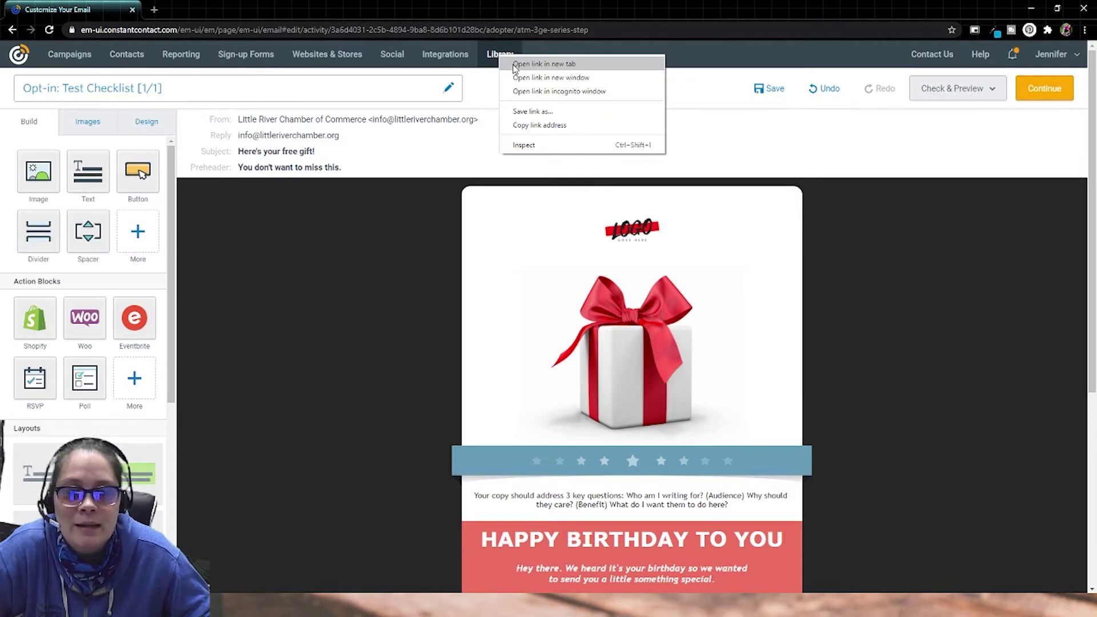
pyautogui.click(544, 64)
pyautogui.click(189, 9)
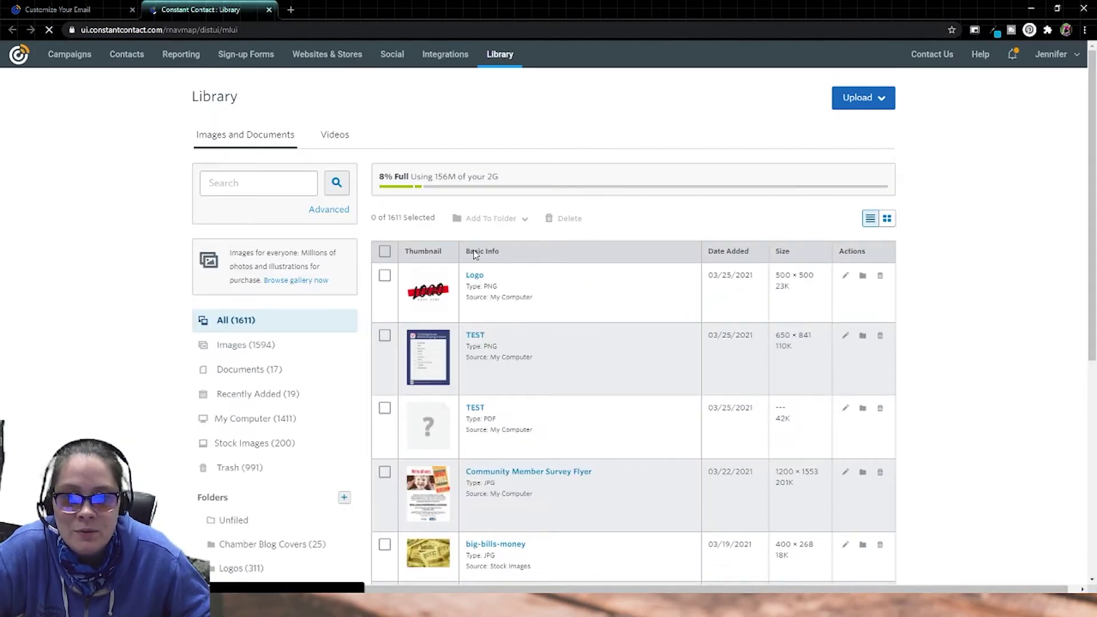
pyautogui.scroll(-2, 474, 255)
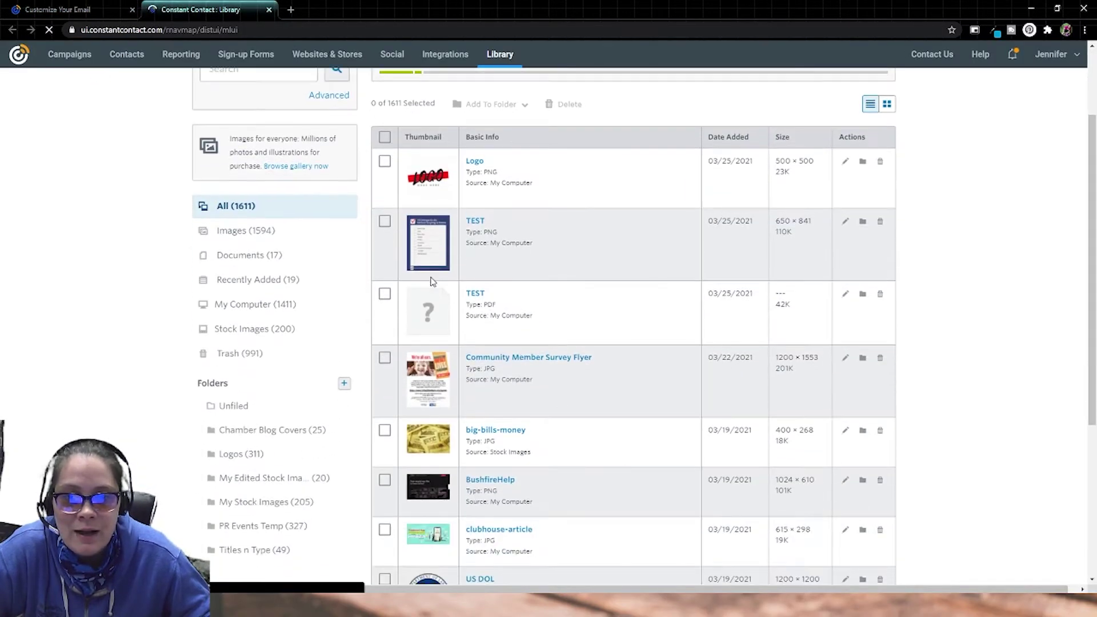
pyautogui.moveTo(467, 305); pyautogui.dragTo(501, 307)
pyautogui.click(496, 305)
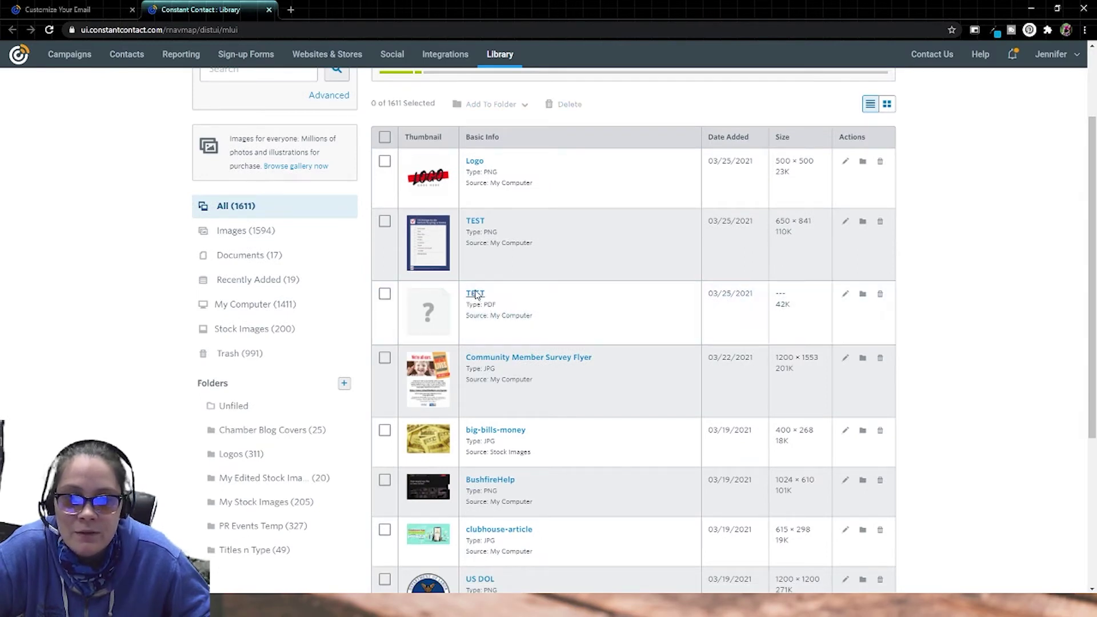
pyautogui.click(475, 294)
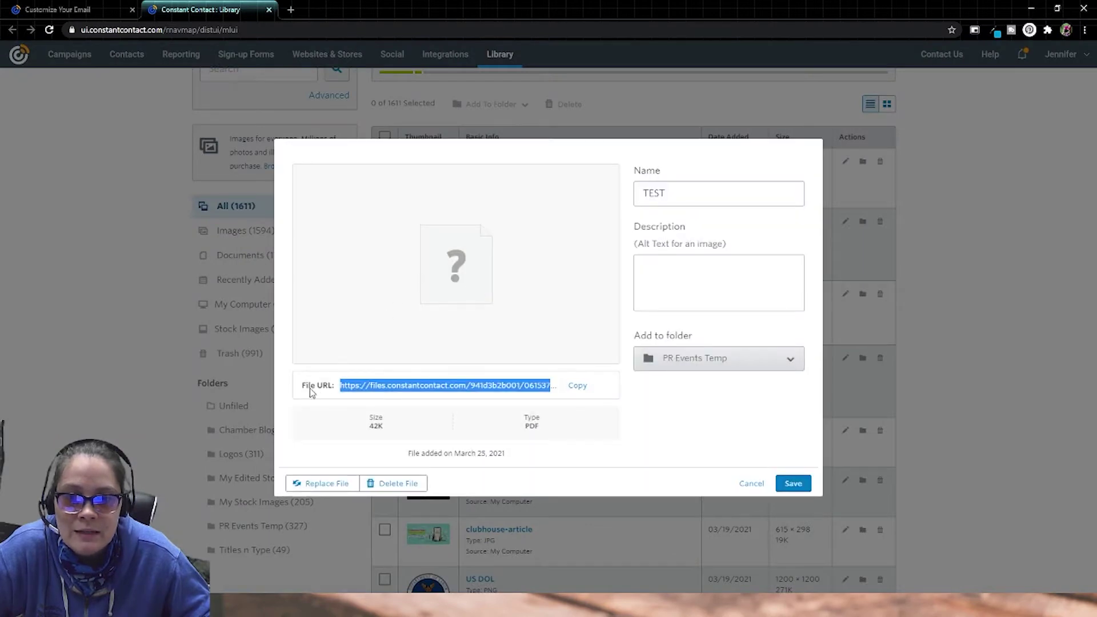
pyautogui.click(576, 388)
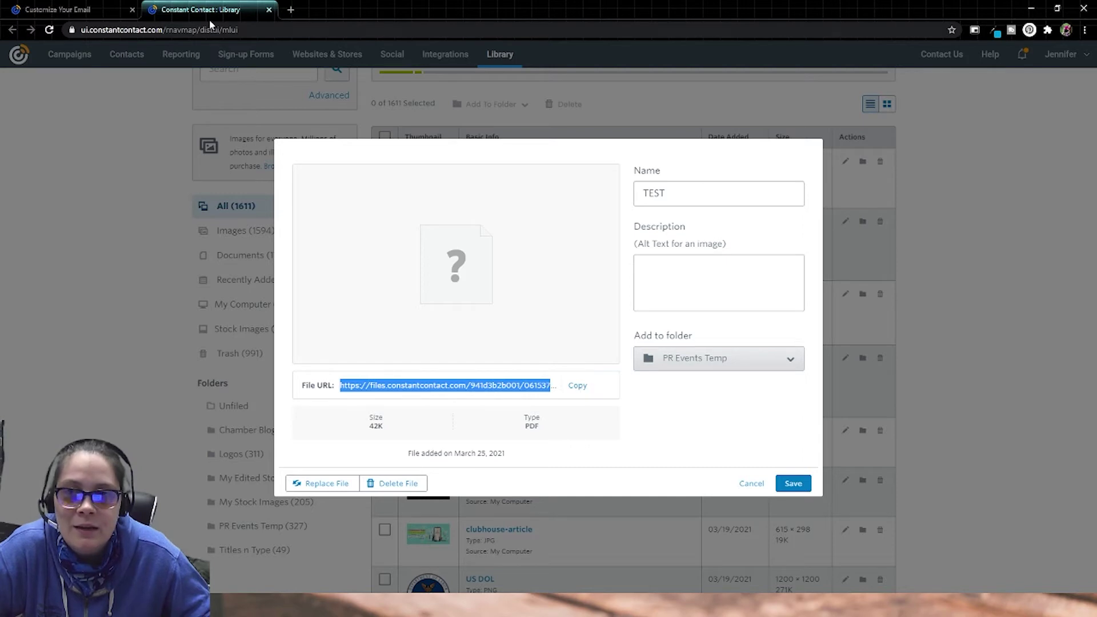
# Return to the email editor's browser tab and select the gift picture
pyautogui.click(45, 9)
pyautogui.click(640, 320)
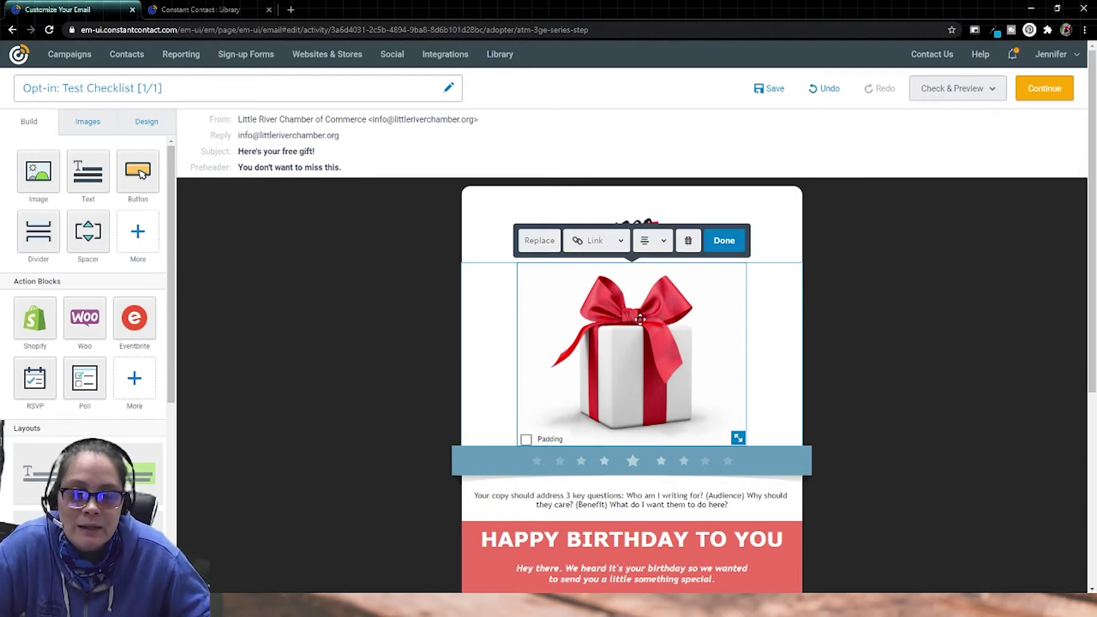
pyautogui.click(604, 242)
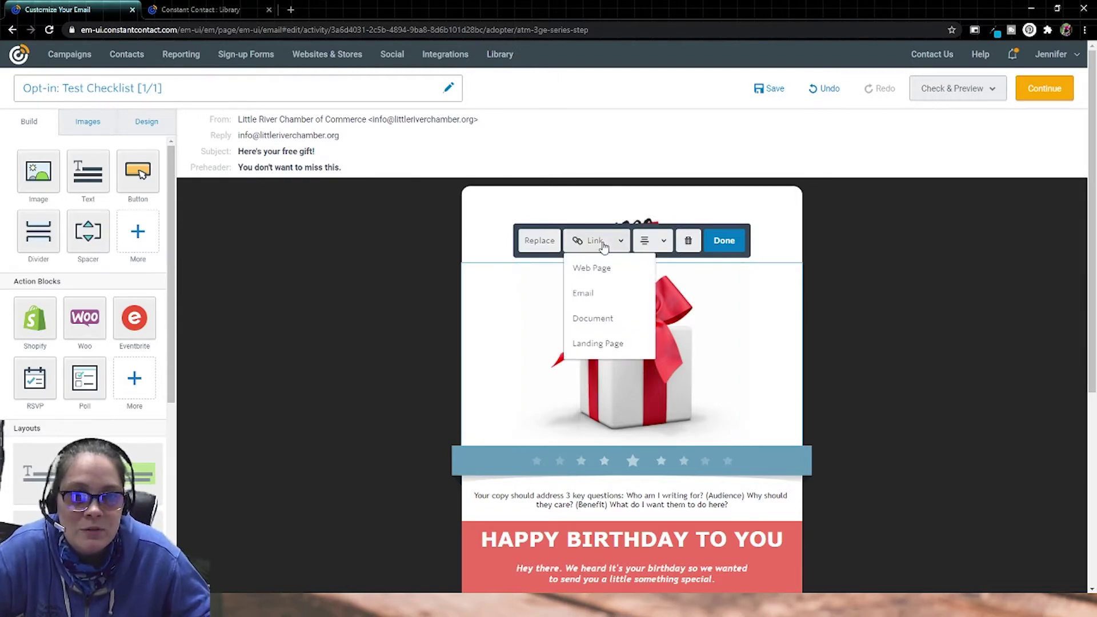
pyautogui.click(606, 270)
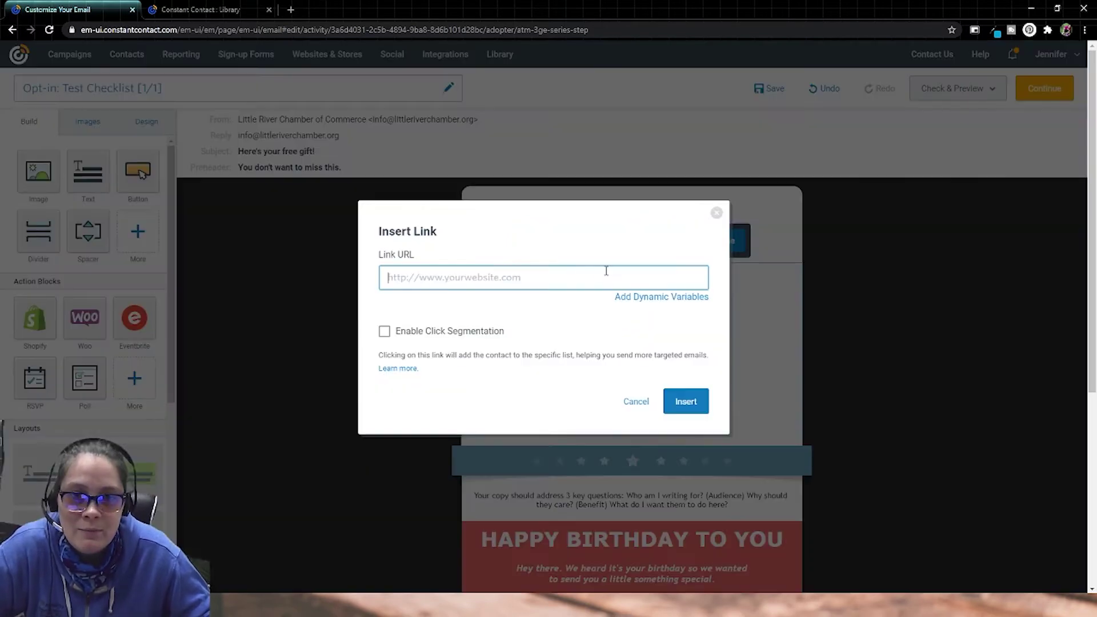
pyautogui.click(543, 278)
pyautogui.hotkey('ctrl', 'v')
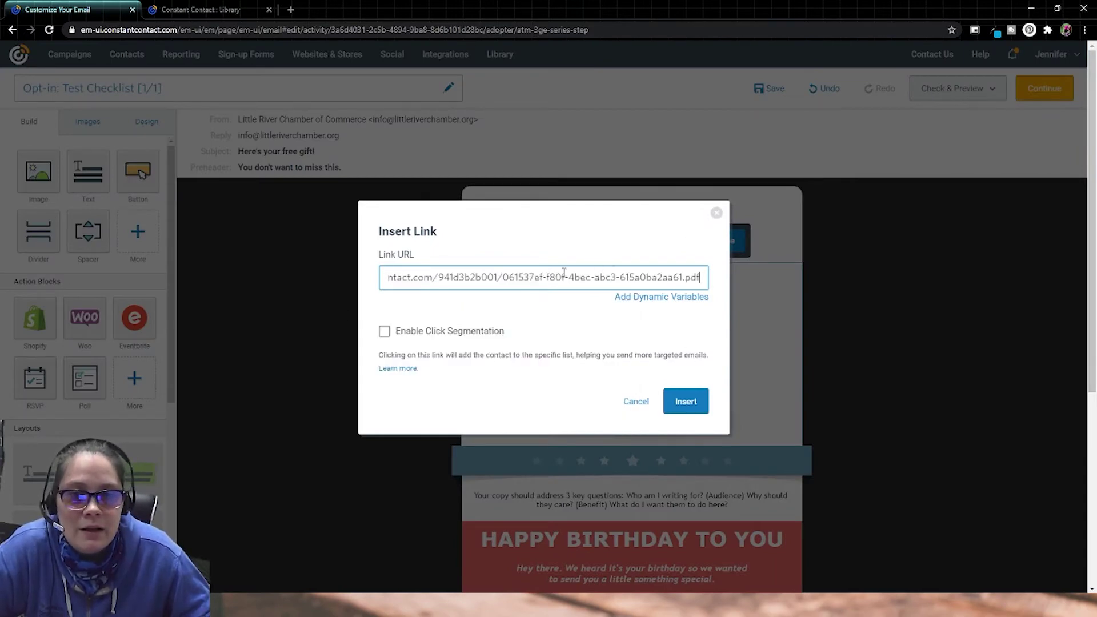
pyautogui.click(716, 213)
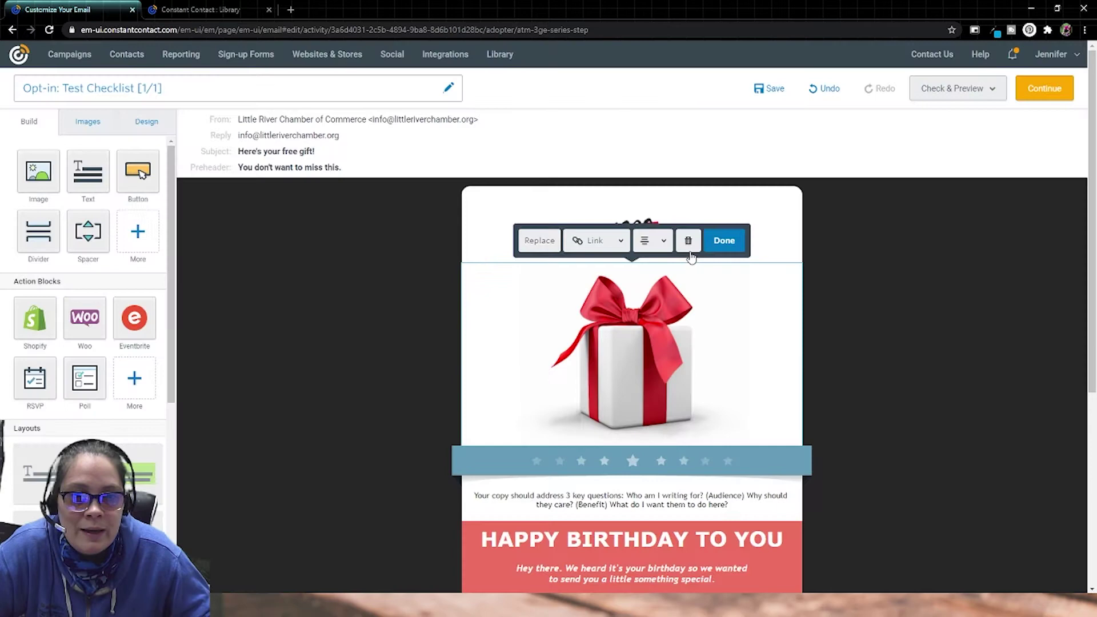
# Link the gift picture to the TEST document, with click segmentation adding contacts to the "Test - Izzy" list
pyautogui.click(602, 247)
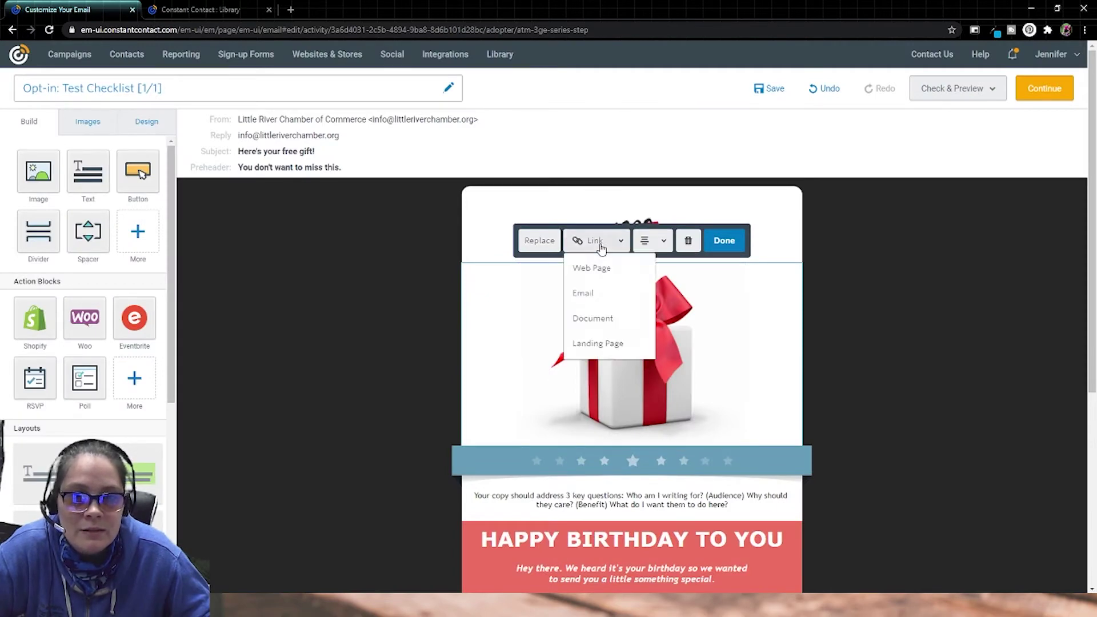
pyautogui.click(609, 317)
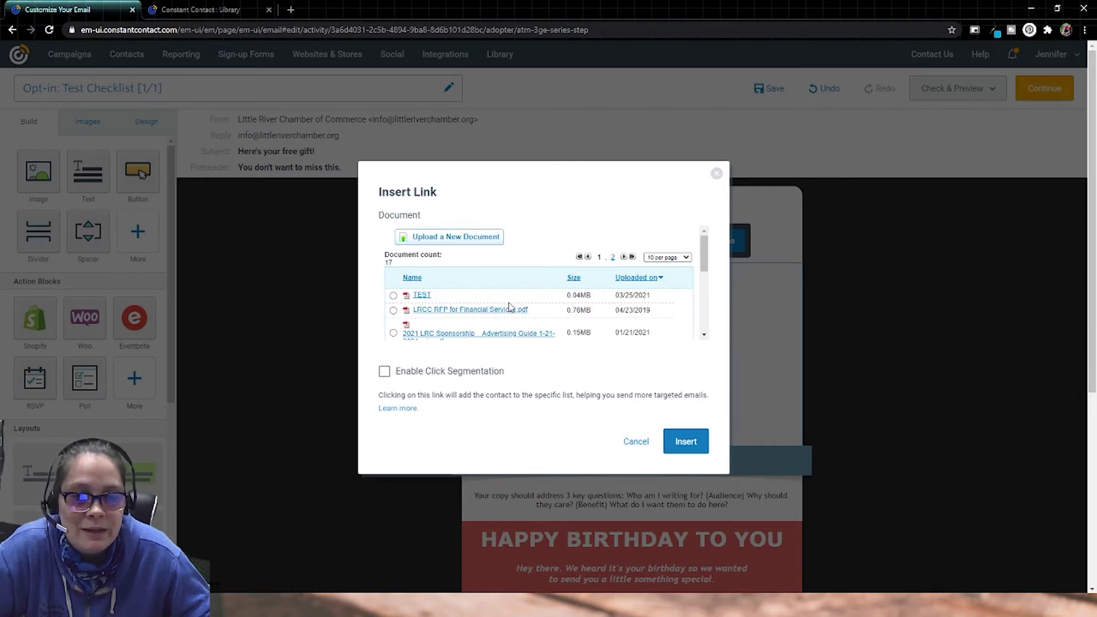
pyautogui.click(392, 295)
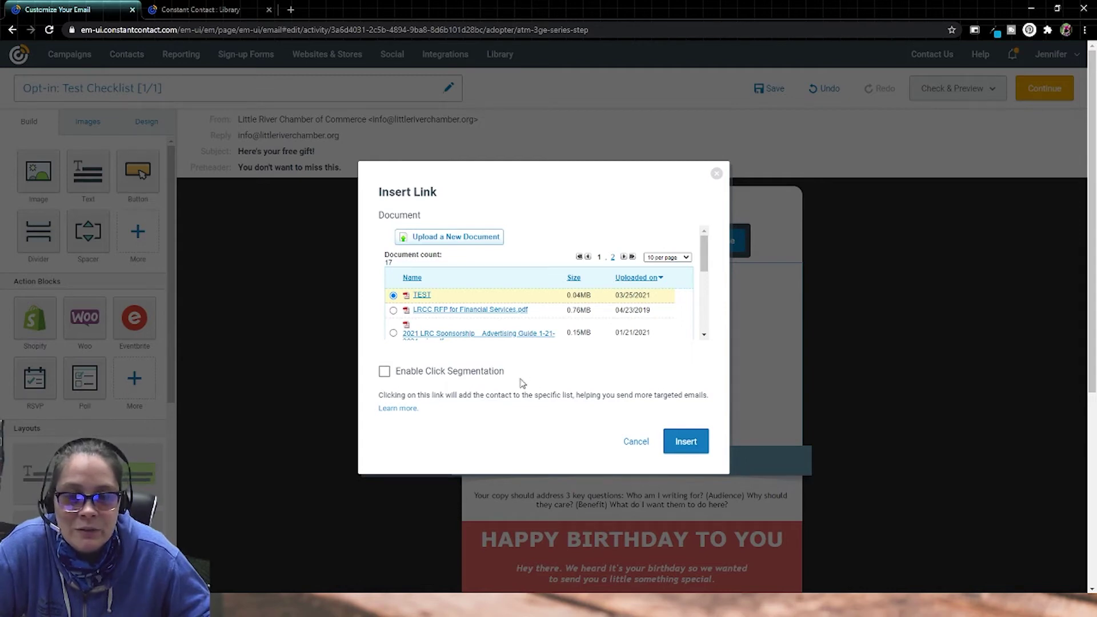
pyautogui.click(436, 374)
pyautogui.click(488, 417)
pyautogui.click(448, 338)
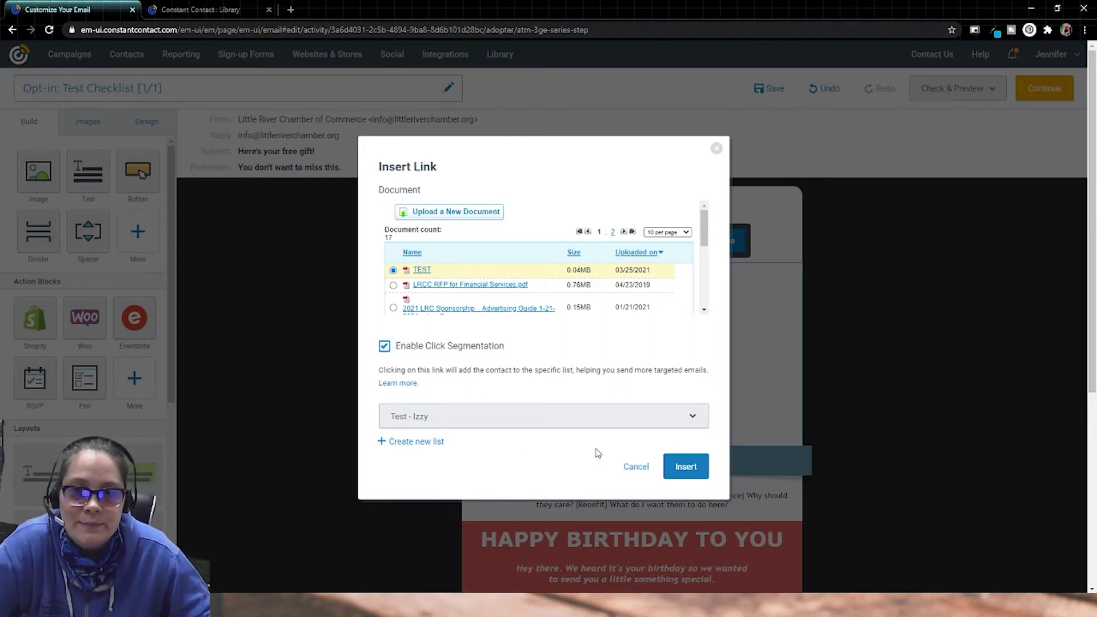
pyautogui.click(684, 468)
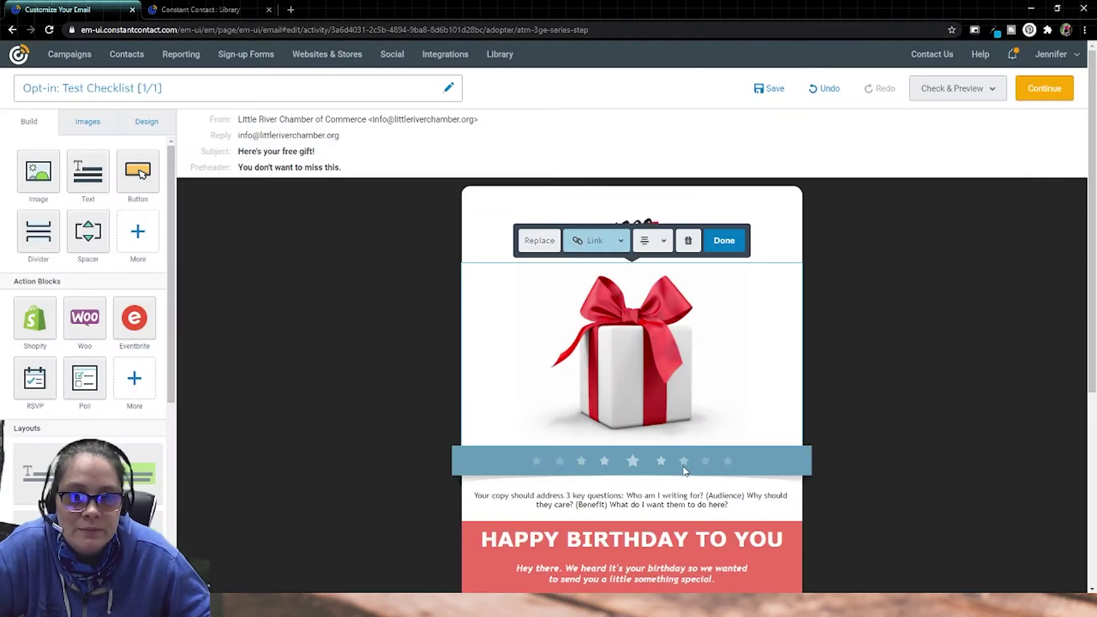
# Delete the blue star divider directly below the gift picture
pyautogui.scroll(-2, 546, 349)
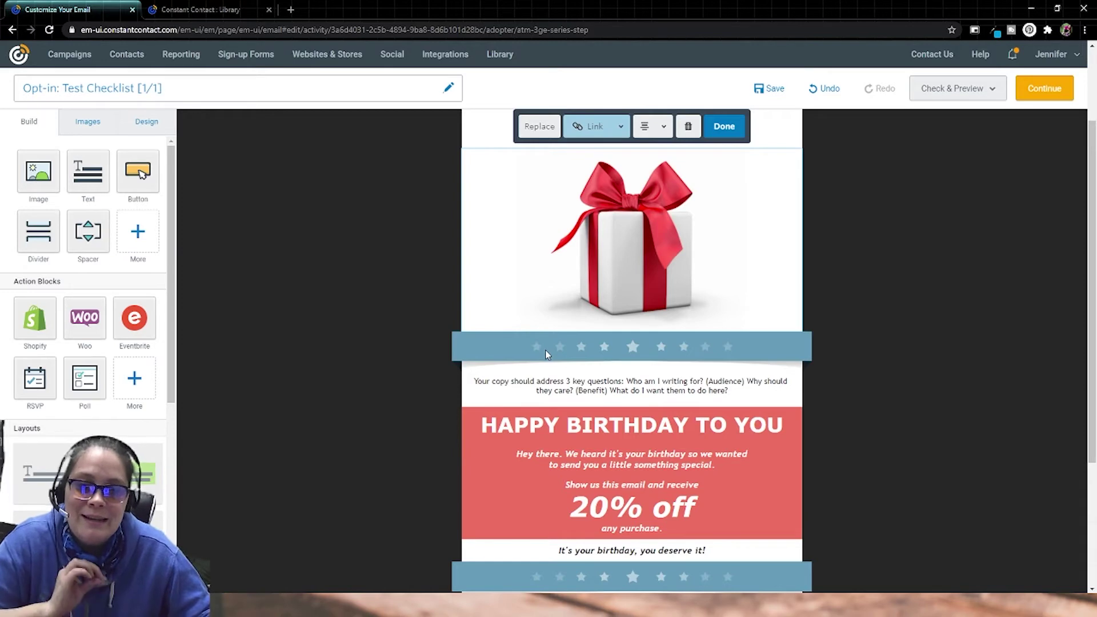
pyautogui.click(477, 354)
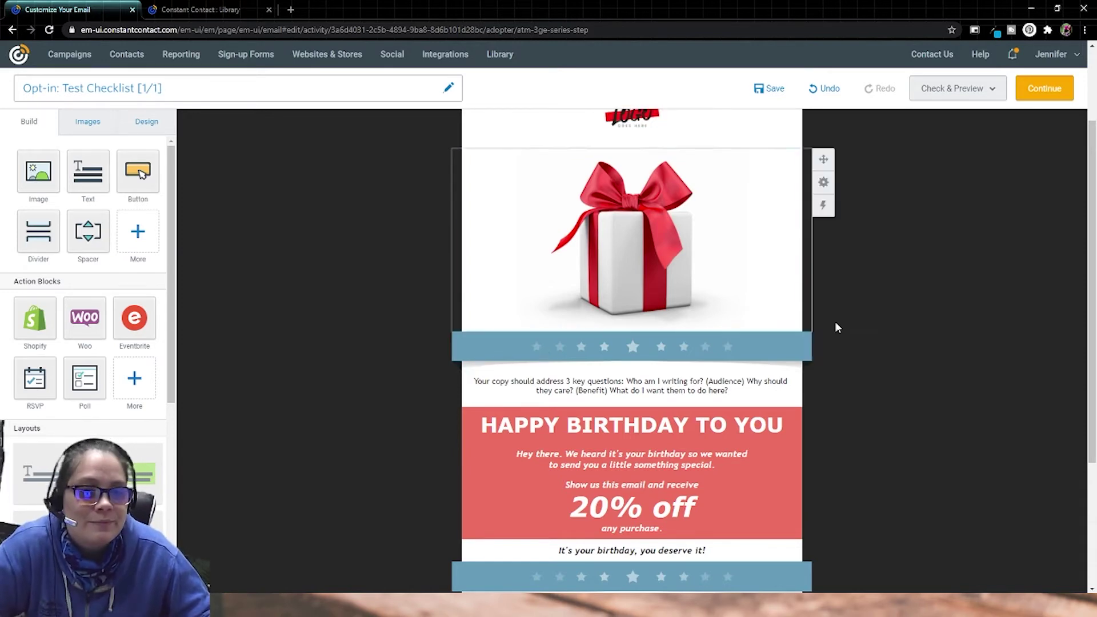
pyautogui.scroll(1, 788, 400)
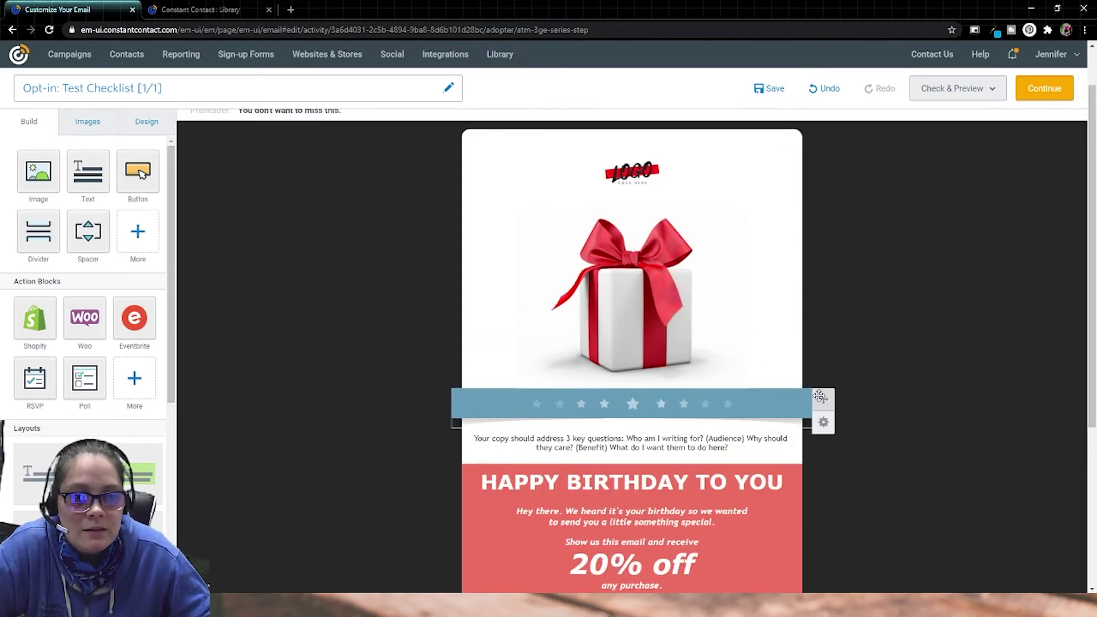
pyautogui.click(794, 423)
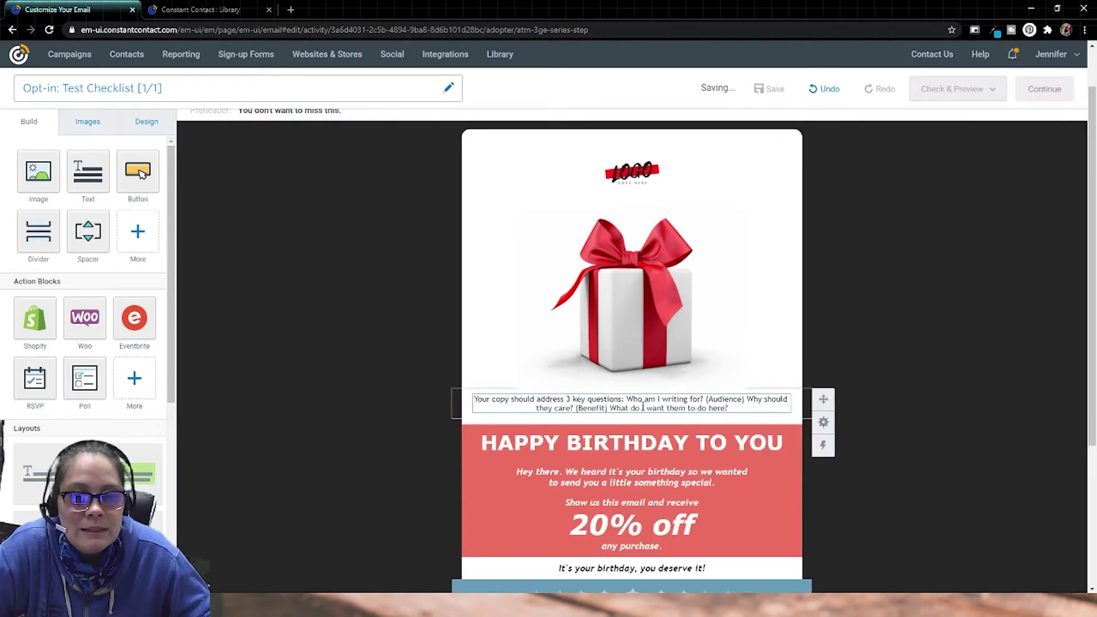
# Replace the copy text below the gift picture with "Here if your free [THING]." and move the block between logo and picture
pyautogui.tripleClick(642, 406)
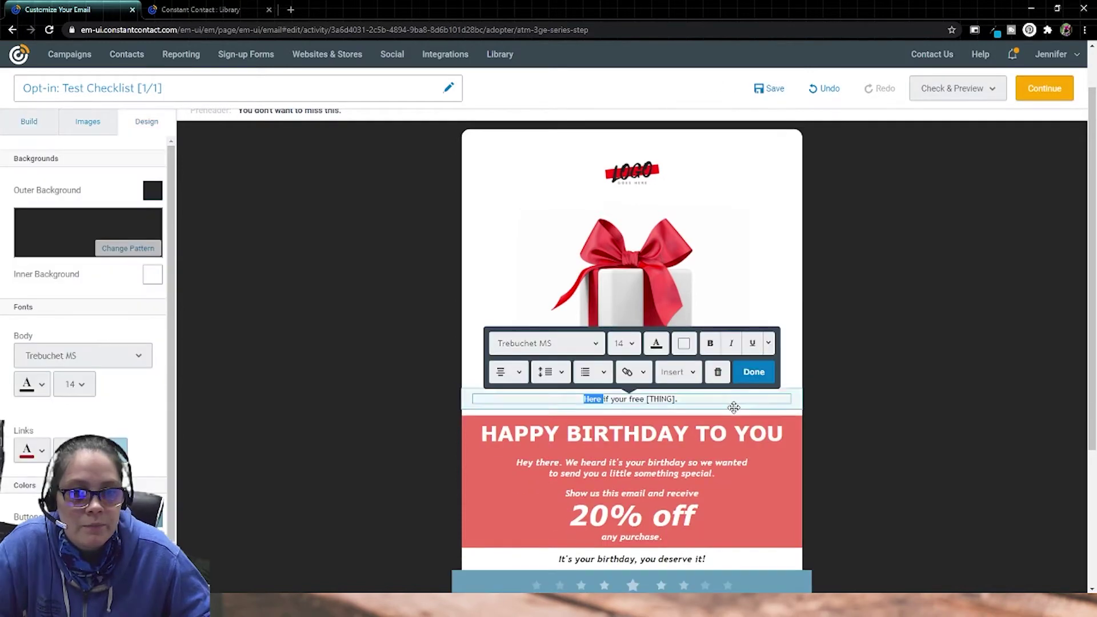
pyautogui.click(736, 401)
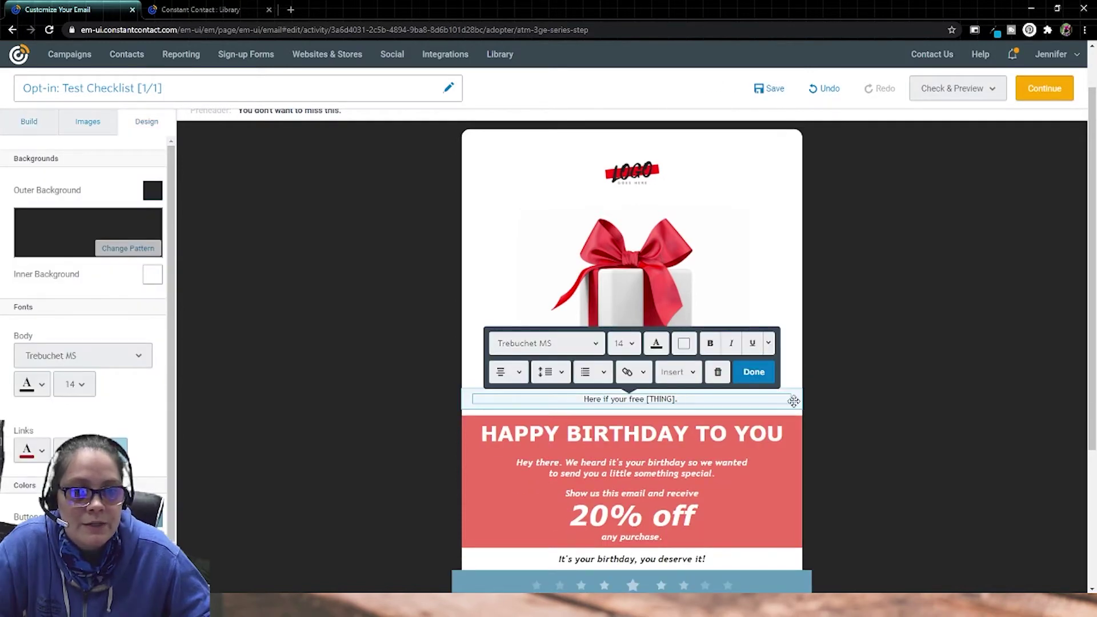
pyautogui.moveTo(793, 400); pyautogui.dragTo(733, 209)
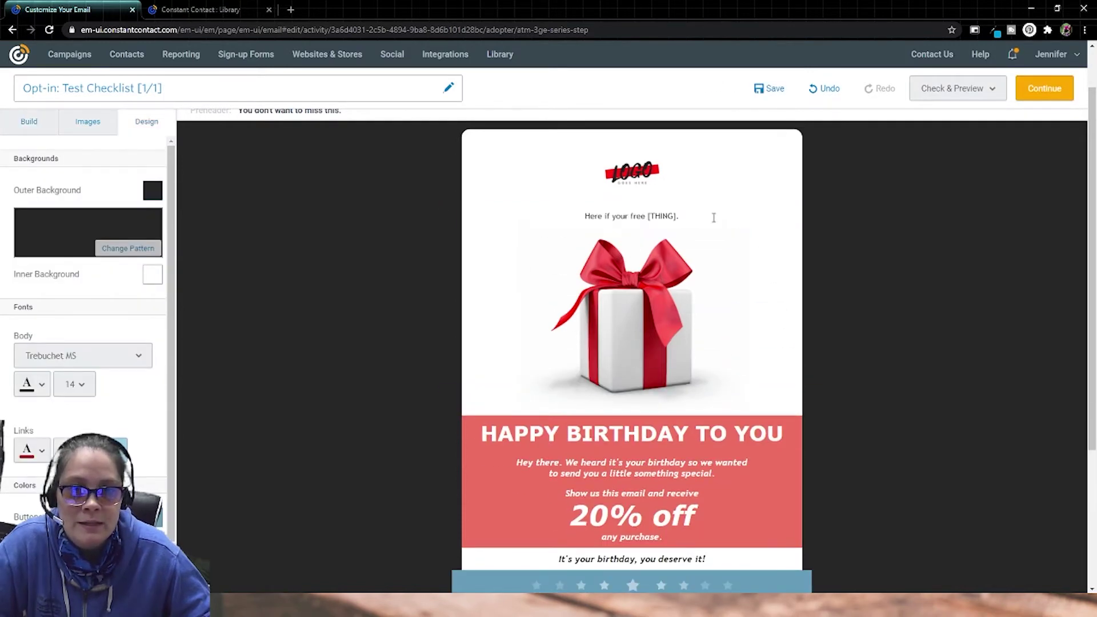
# Link the text "[THING]" above the gift picture to the copied PDF file URL and finish editing the text block
pyautogui.click(711, 215)
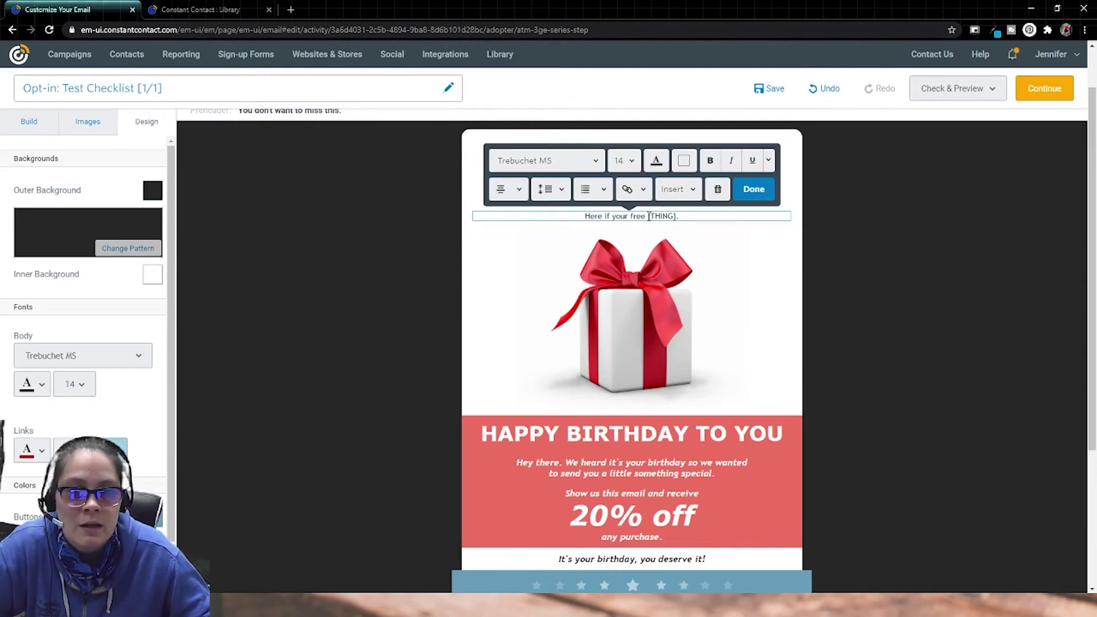
pyautogui.moveTo(649, 216); pyautogui.dragTo(679, 218)
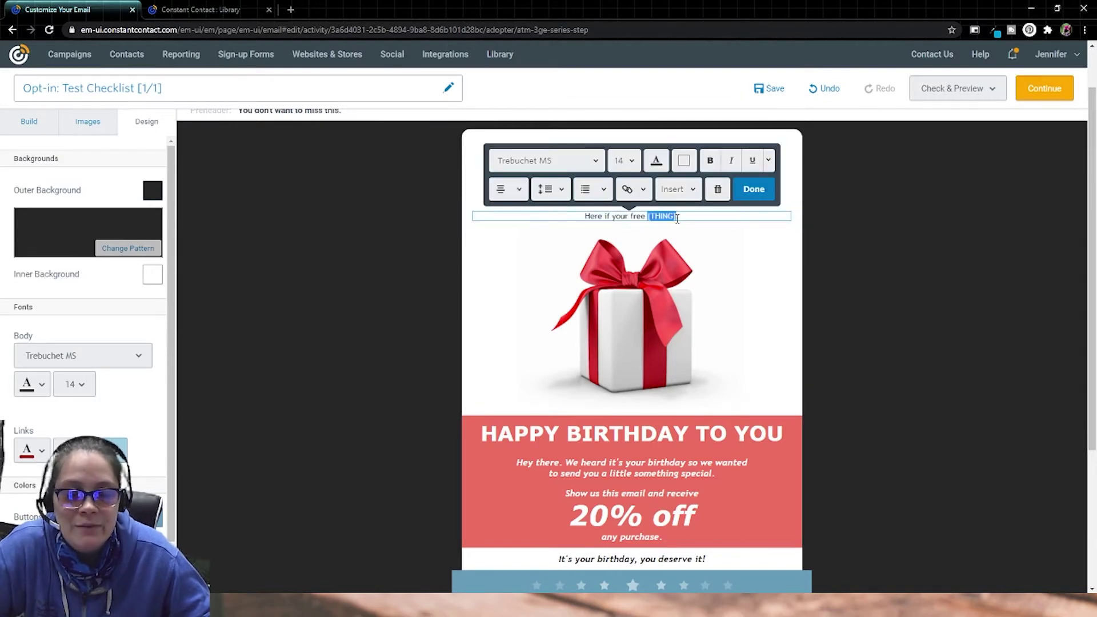
pyautogui.click(631, 194)
pyautogui.click(637, 218)
pyautogui.hotkey('ctrl', 'v')
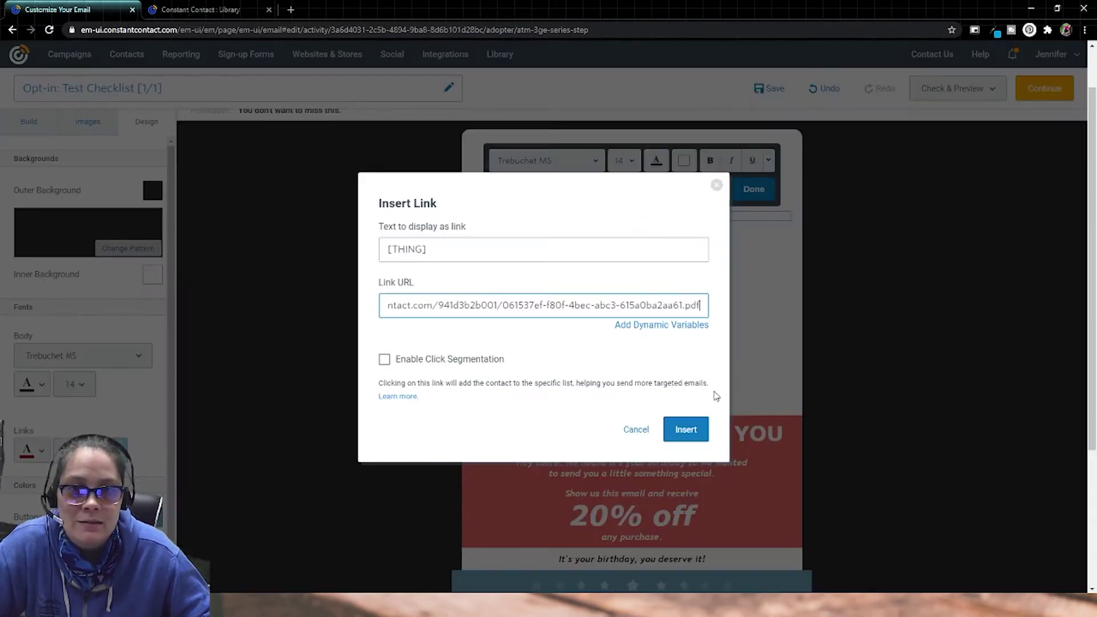
pyautogui.click(685, 430)
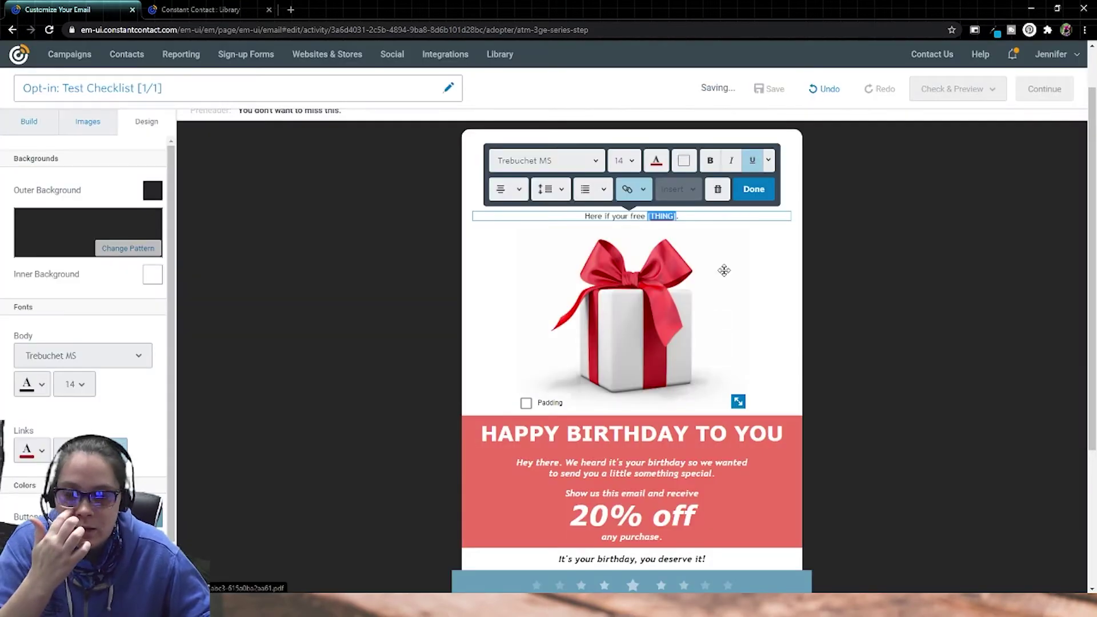
pyautogui.click(897, 232)
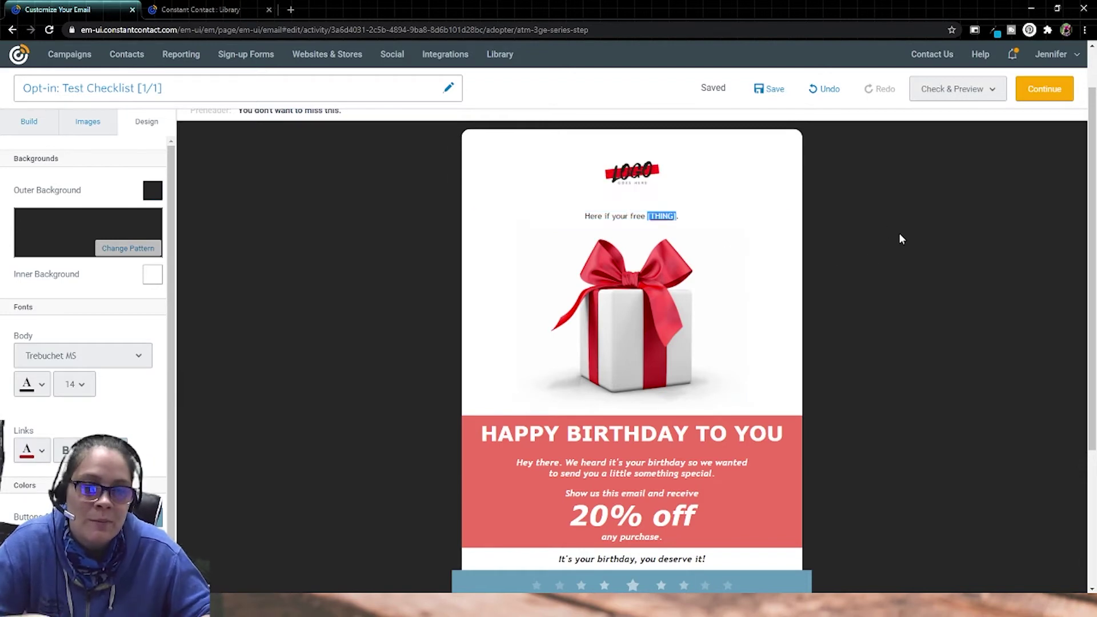
pyautogui.click(729, 216)
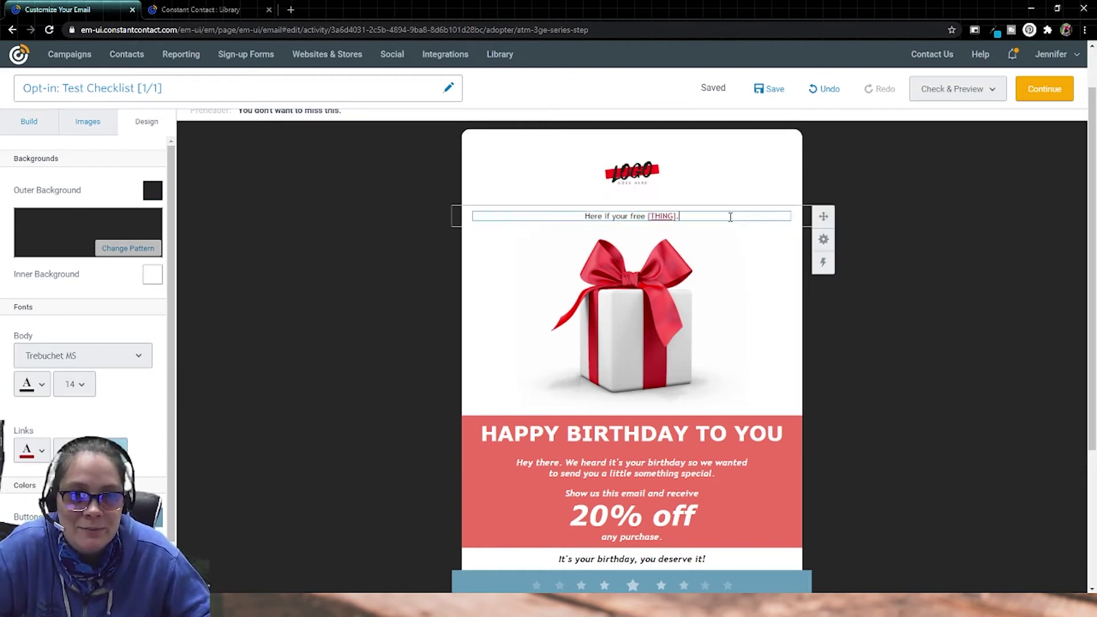
pyautogui.click(862, 246)
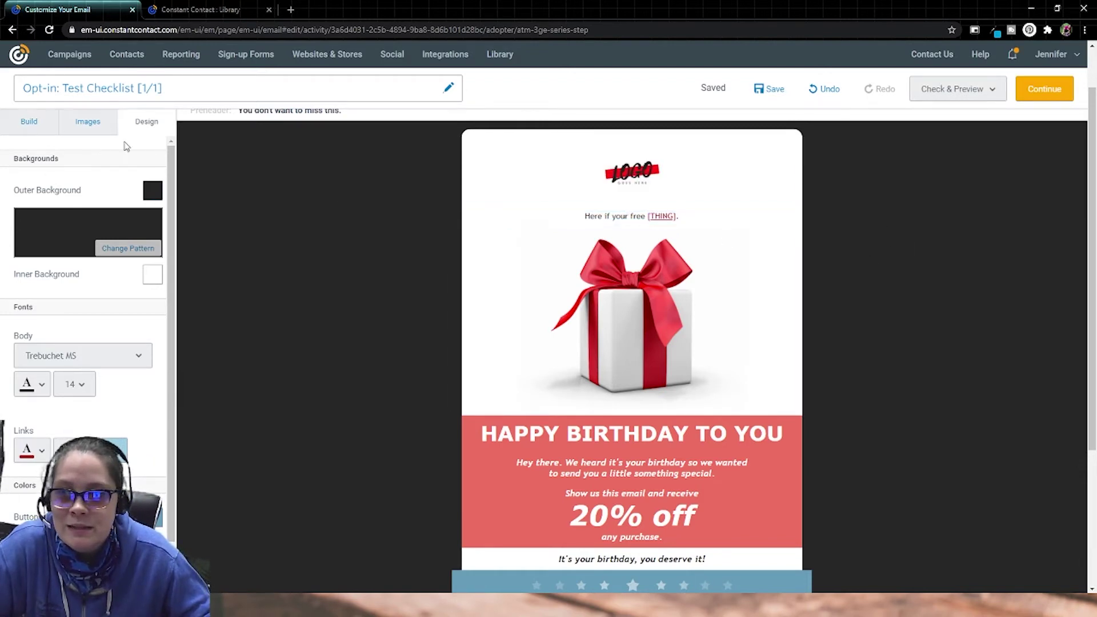
# Set the email's body font size to 16 and its link color to blue
pyautogui.click(84, 394)
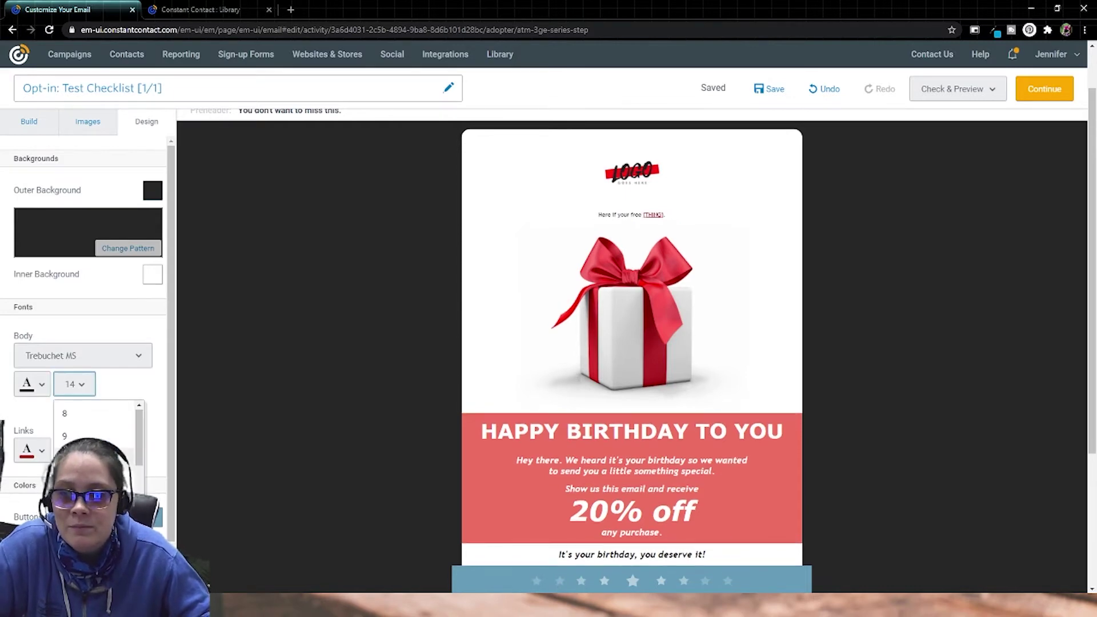
pyautogui.click(79, 550)
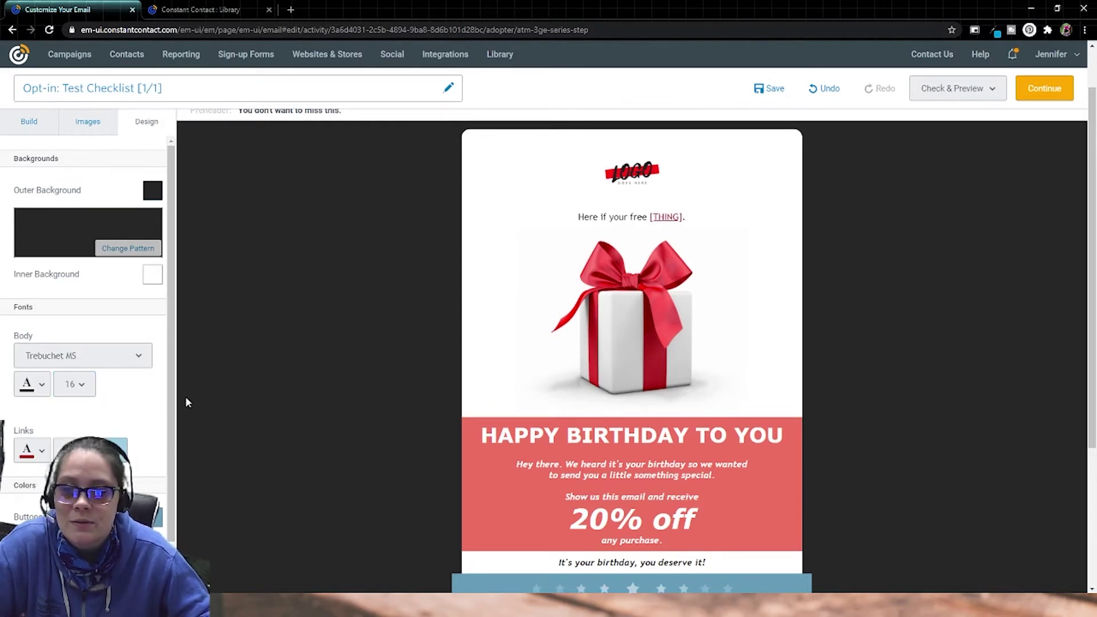
pyautogui.scroll(-1, 137, 404)
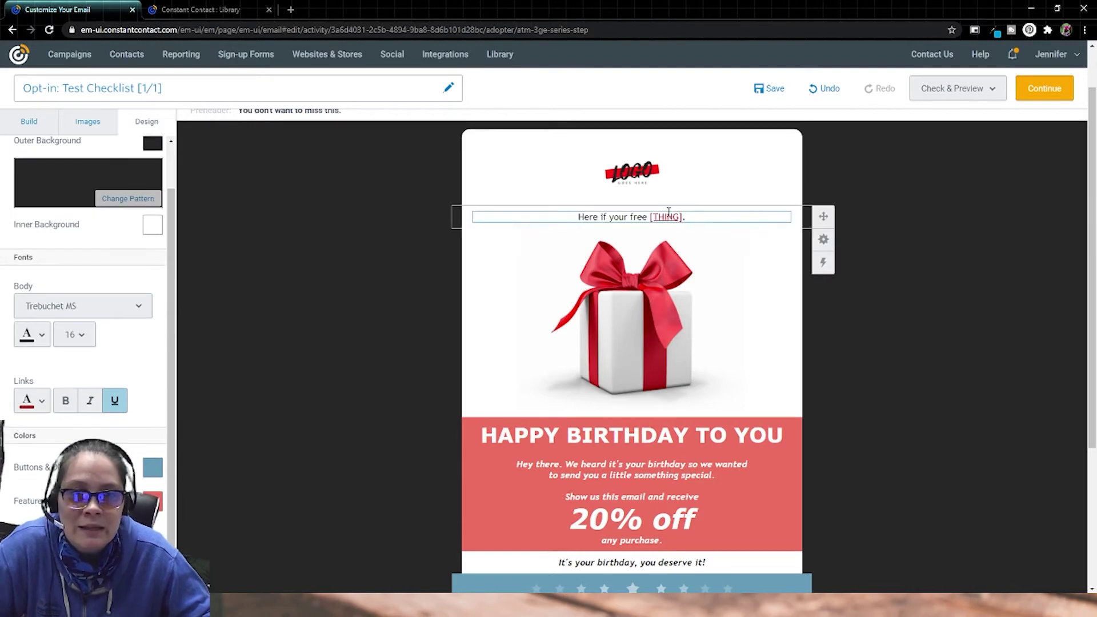
pyautogui.click(28, 402)
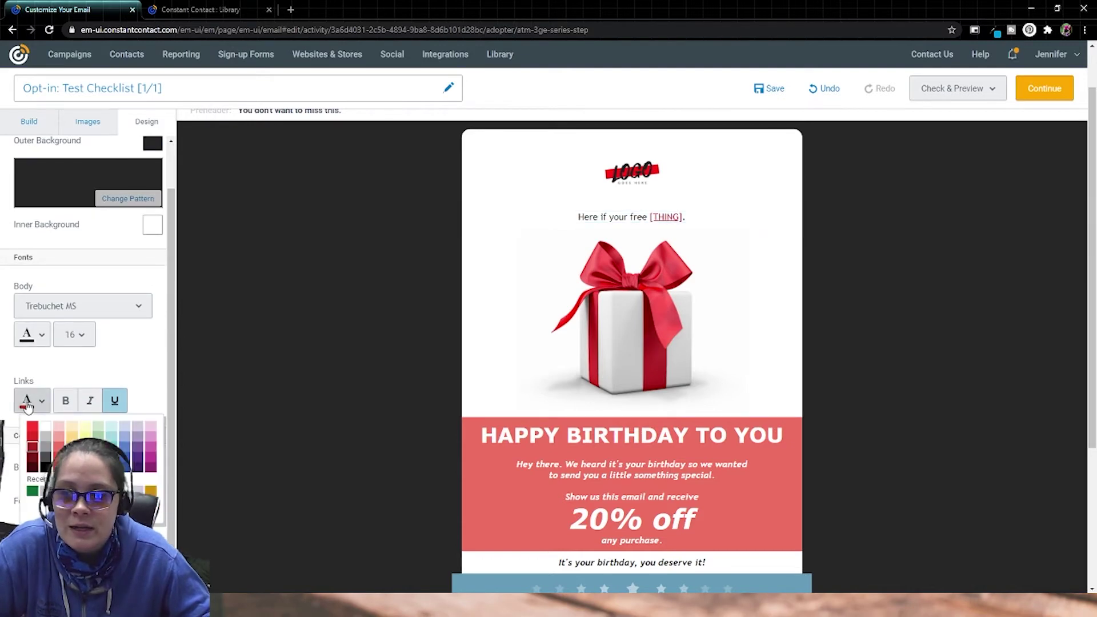
pyautogui.click(112, 451)
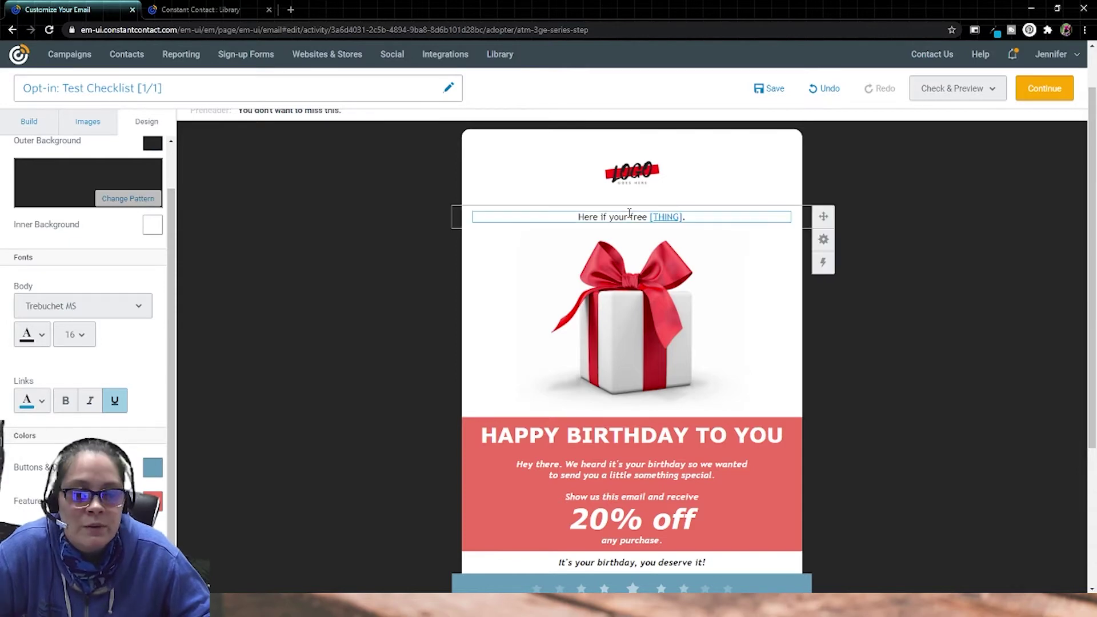
# Add a text block below the gift picture reading "You're on the right track to [their end goal]." plus a paragraph promising more advice tomorrow
pyautogui.scroll(-1, 635, 290)
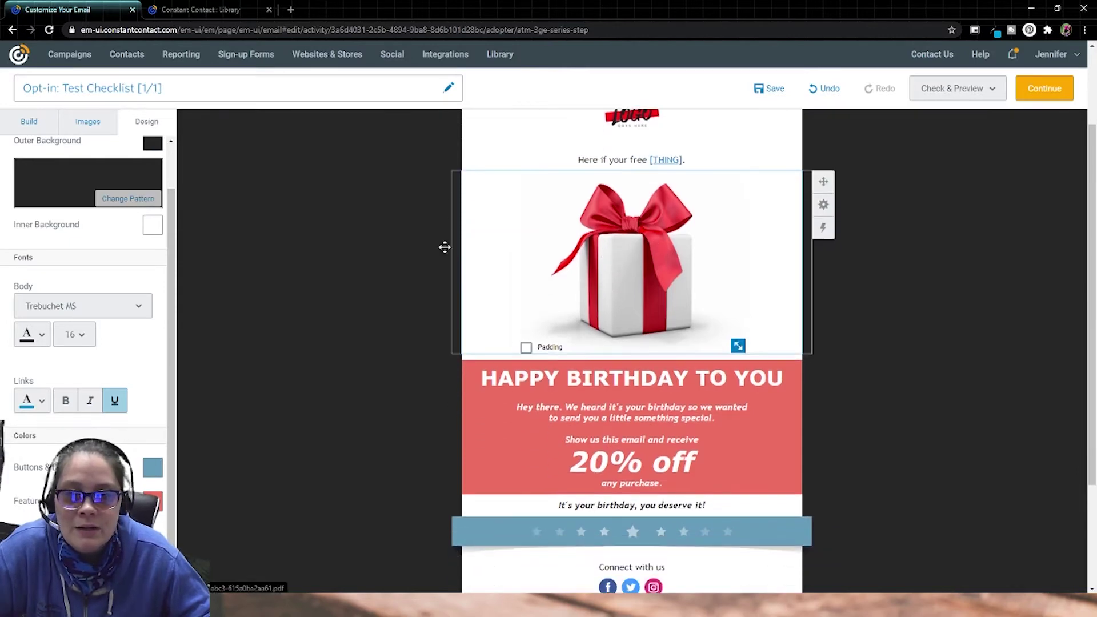
pyautogui.click(29, 125)
pyautogui.moveTo(86, 171); pyautogui.dragTo(626, 365)
pyautogui.click(625, 375)
pyautogui.hotkey('ctrl', 'a')
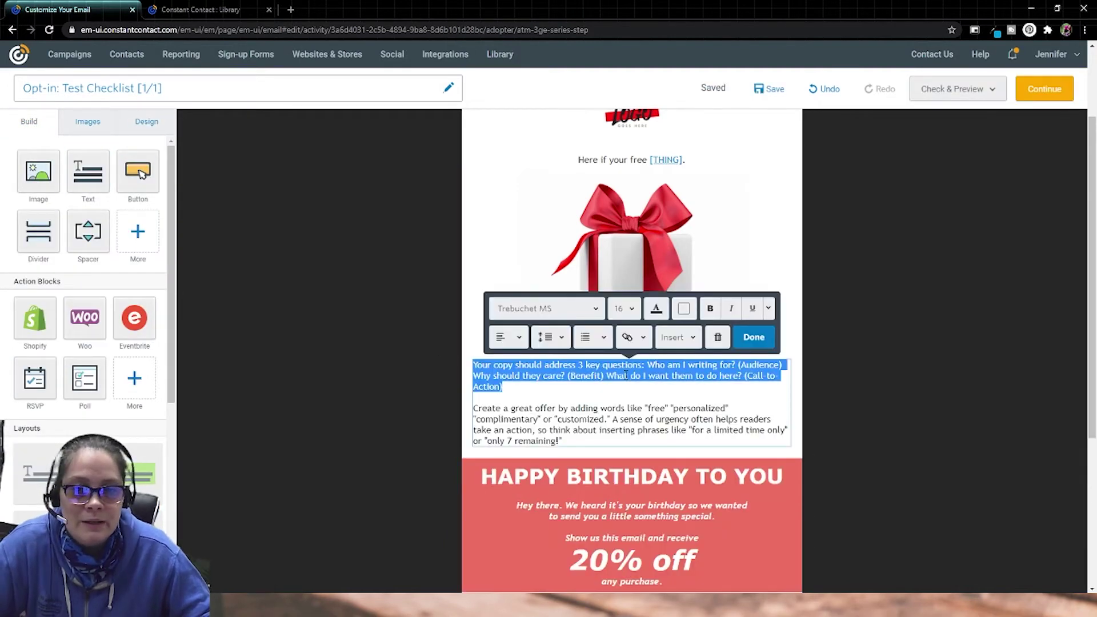
pyautogui.write("You're on the right track to [their end goal].  Tomorrow we'll be back in your inbox with another piece of advice to help you achieve XYZ, because here at COMAPNY, we believe in TAGLINE.")
pyautogui.click(449, 432)
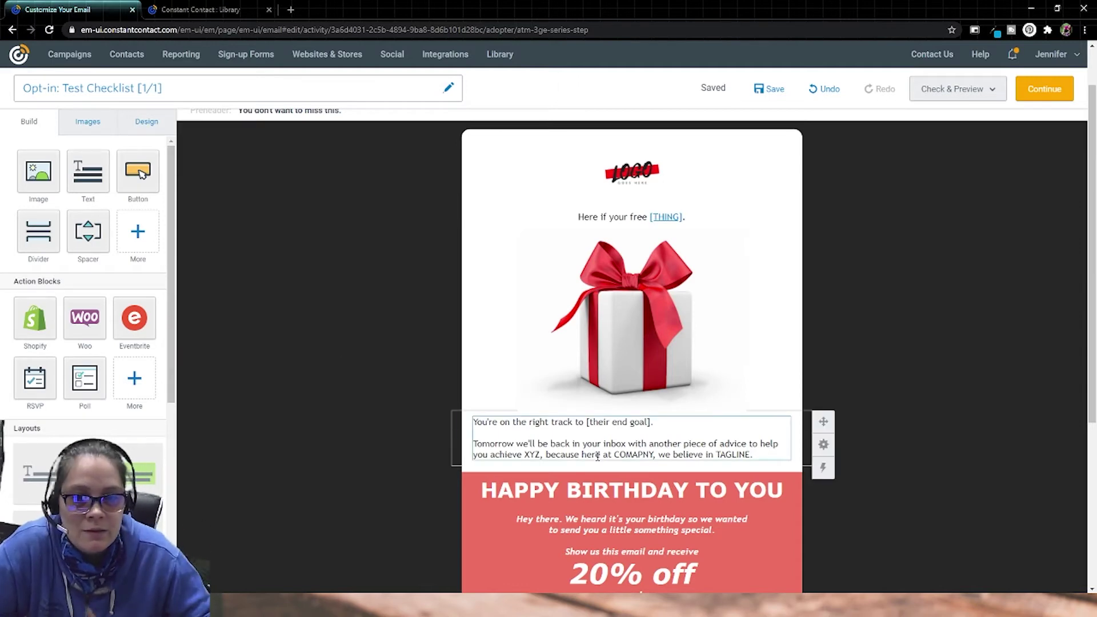
pyautogui.moveTo(493, 450); pyautogui.dragTo(639, 439)
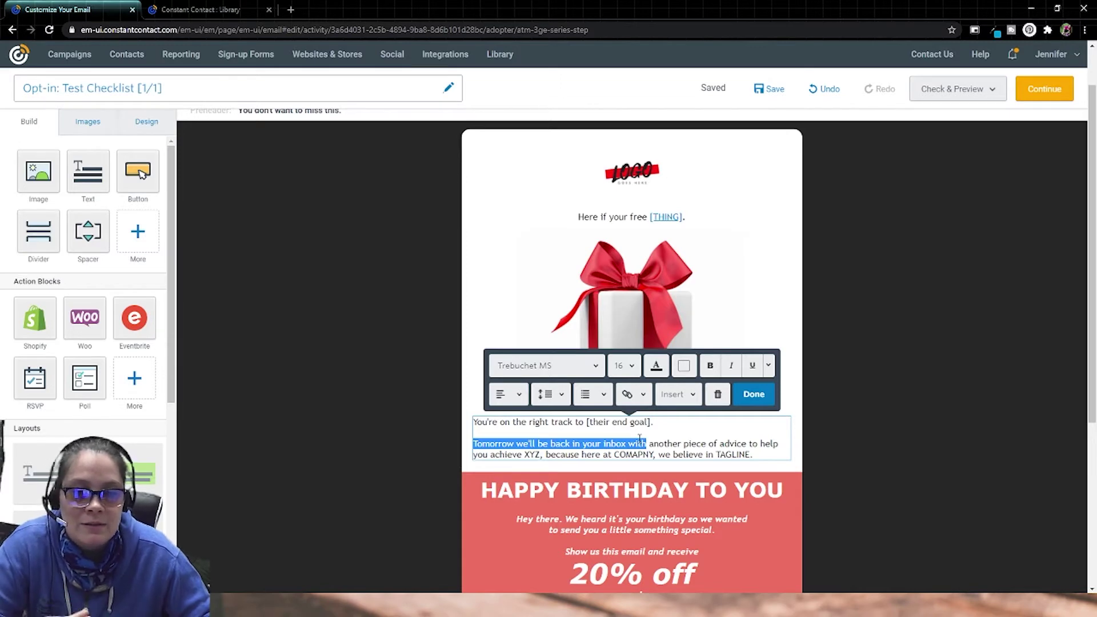
pyautogui.moveTo(514, 444); pyautogui.dragTo(672, 441)
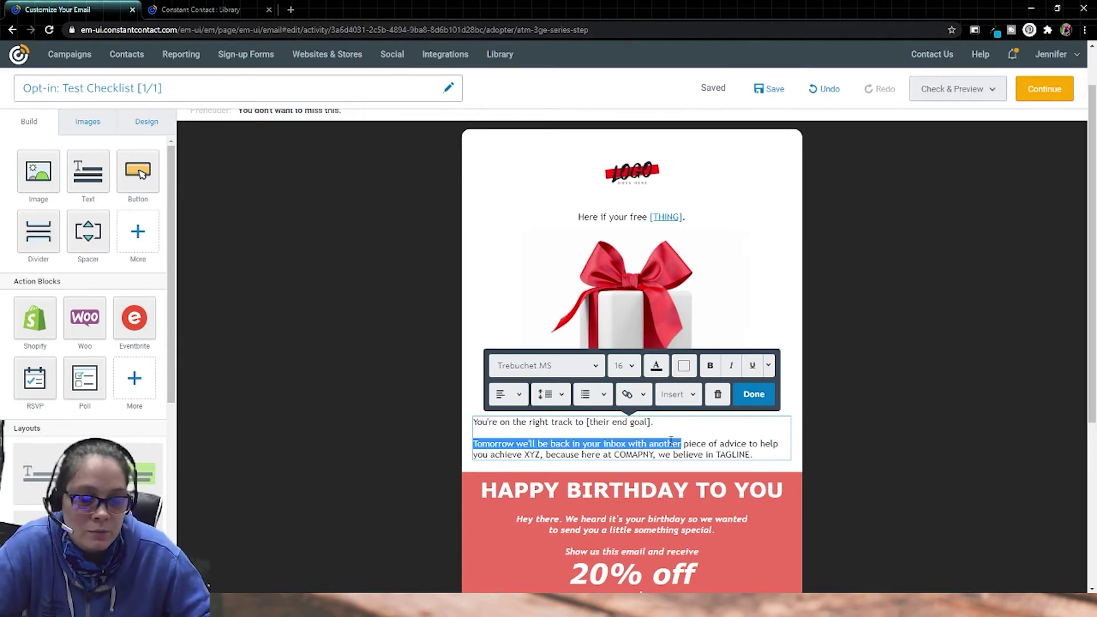
pyautogui.click(664, 454)
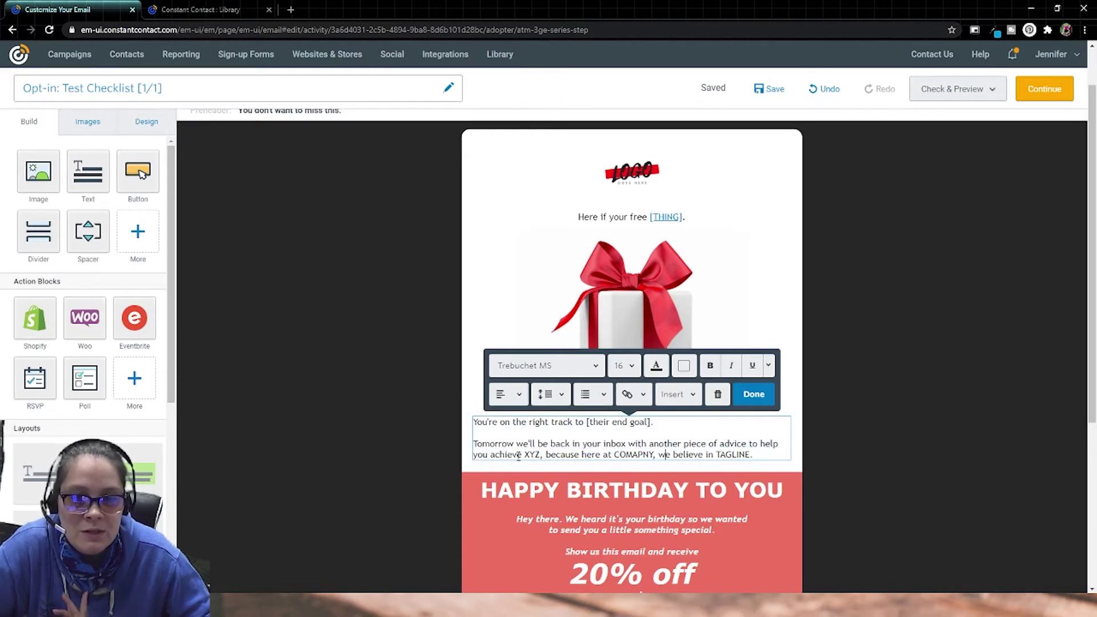
# Review the XYZ, company and tagline placeholders in the advice paragraph below the gift picture and finish editing the block
pyautogui.moveTo(513, 454); pyautogui.dragTo(541, 459)
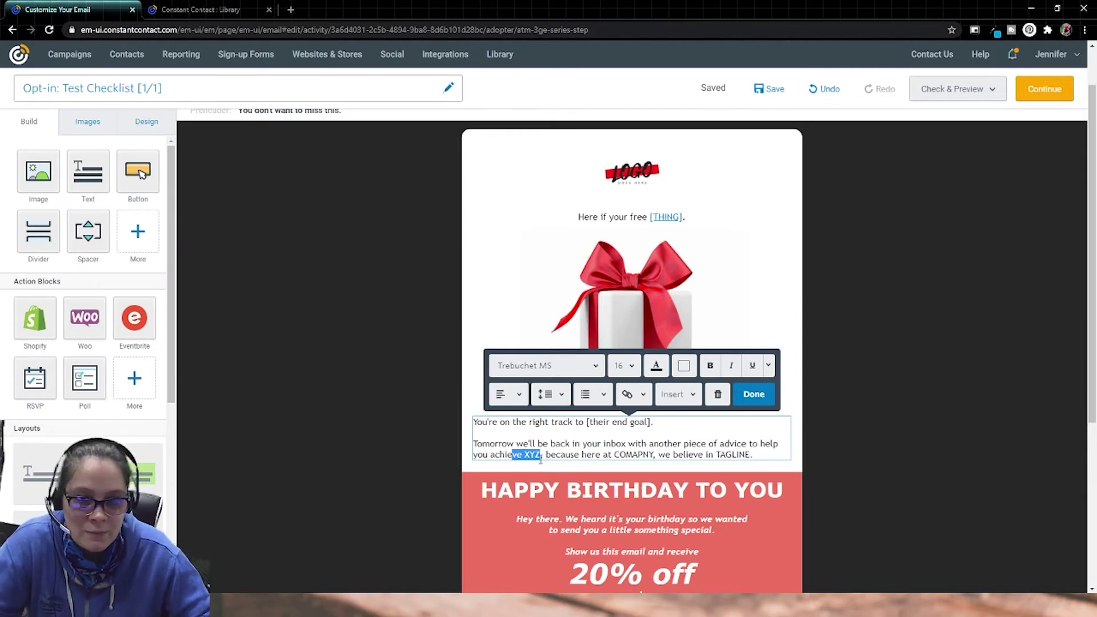
pyautogui.click(537, 454)
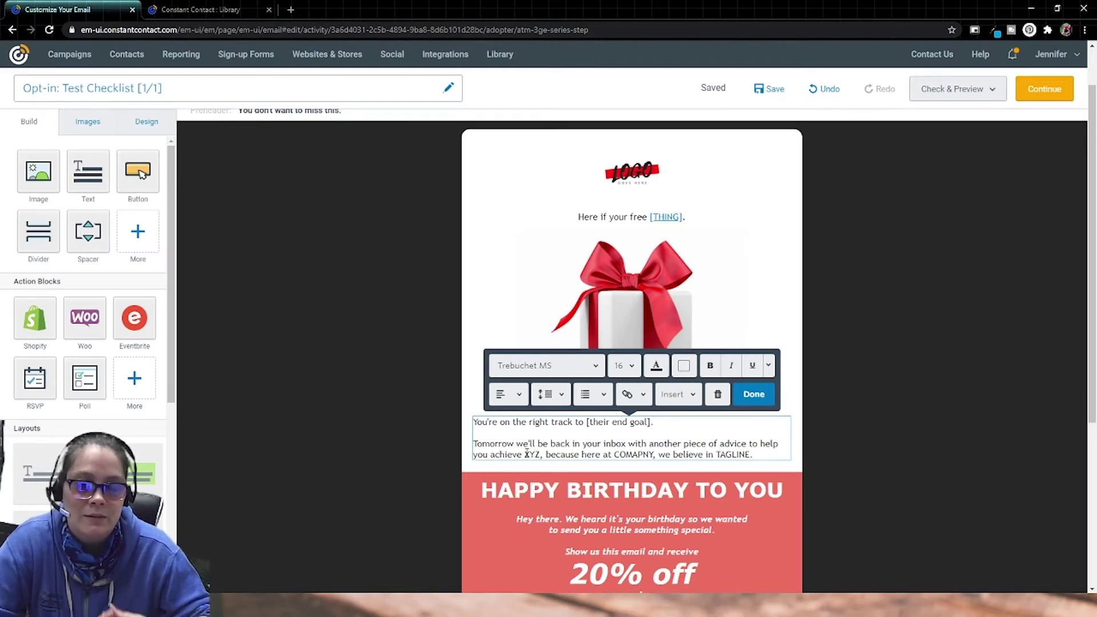
pyautogui.moveTo(615, 454); pyautogui.dragTo(755, 453)
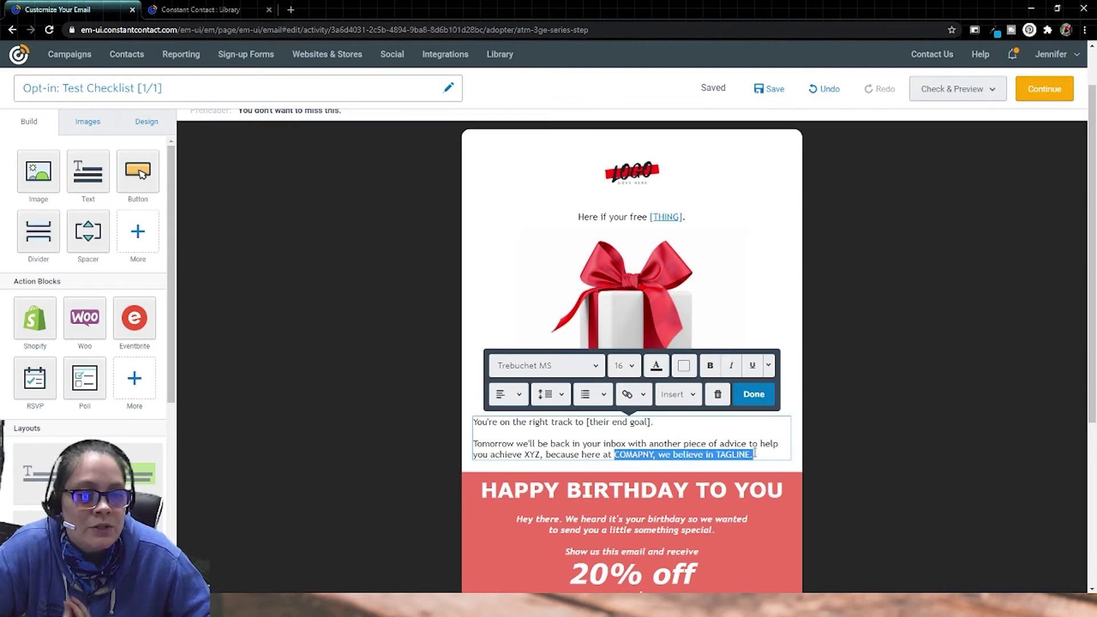
pyautogui.click(632, 454)
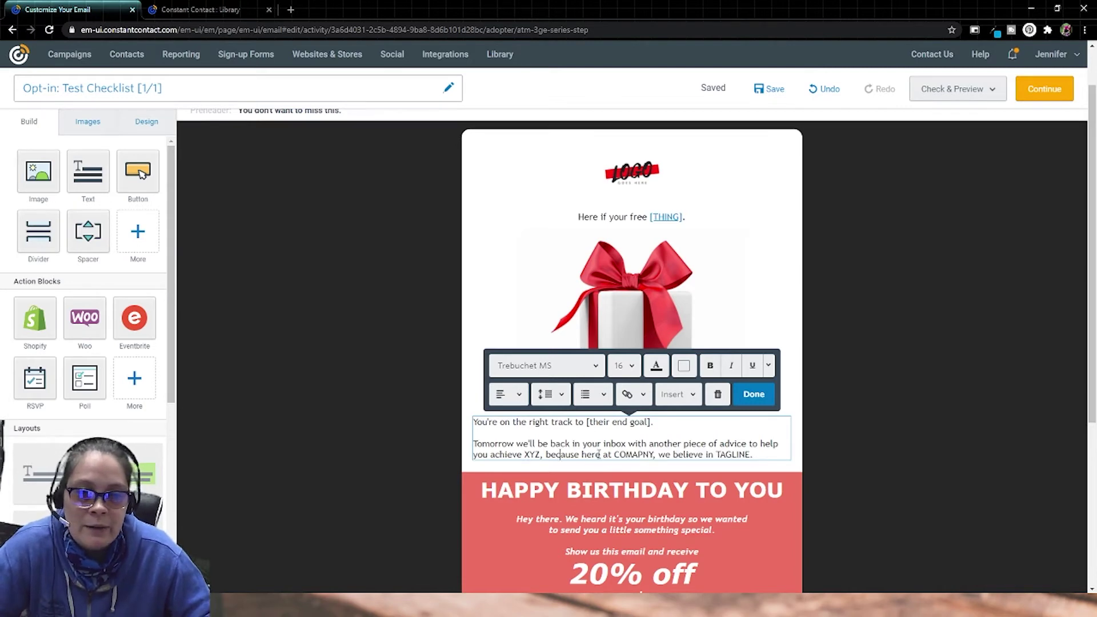
pyautogui.moveTo(559, 454); pyautogui.dragTo(473, 445)
pyautogui.click(855, 447)
pyautogui.click(501, 445)
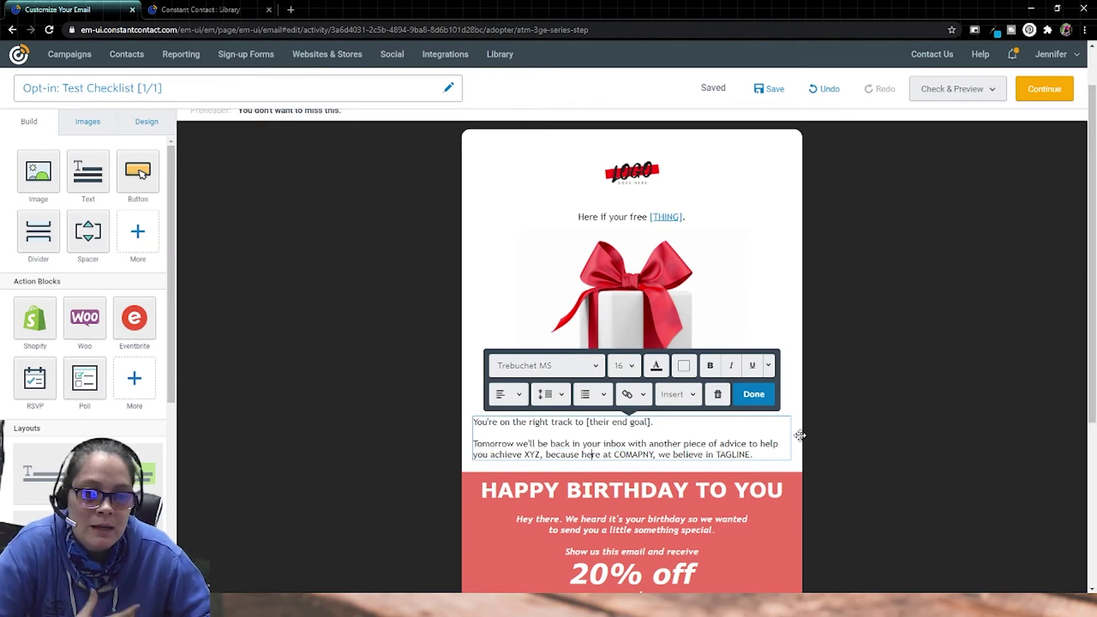
pyautogui.scroll(-1, 812, 433)
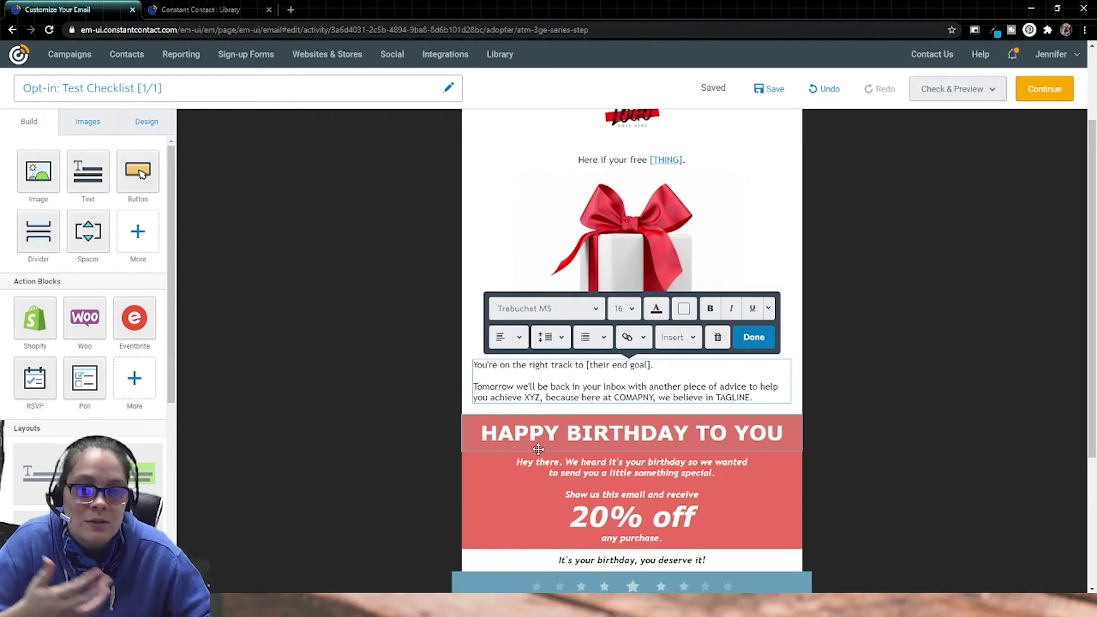
pyautogui.scroll(1, 808, 413)
pyautogui.click(188, 305)
# Add an image block between the advice paragraph and the birthday banner, and save the email
pyautogui.scroll(-2, 189, 305)
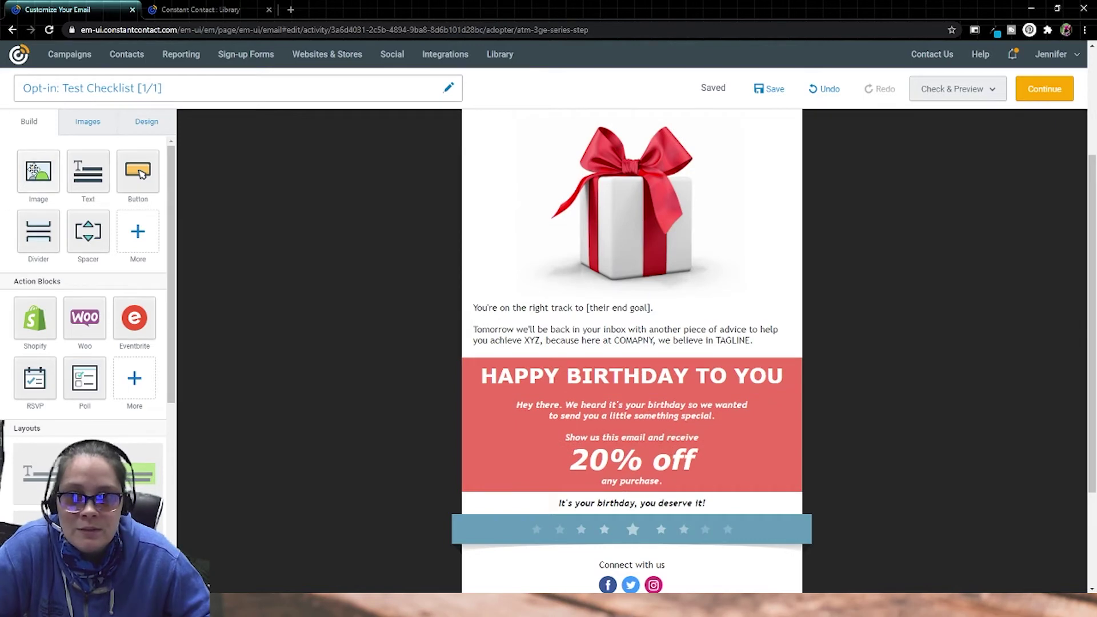
pyautogui.moveTo(33, 170); pyautogui.dragTo(556, 347)
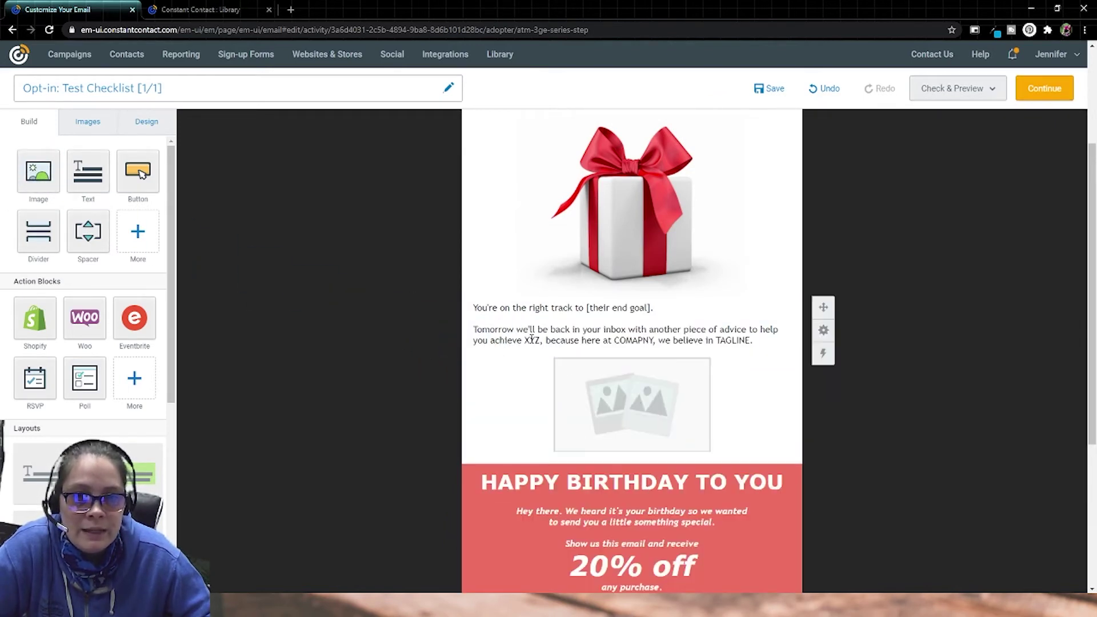
pyautogui.click(581, 367)
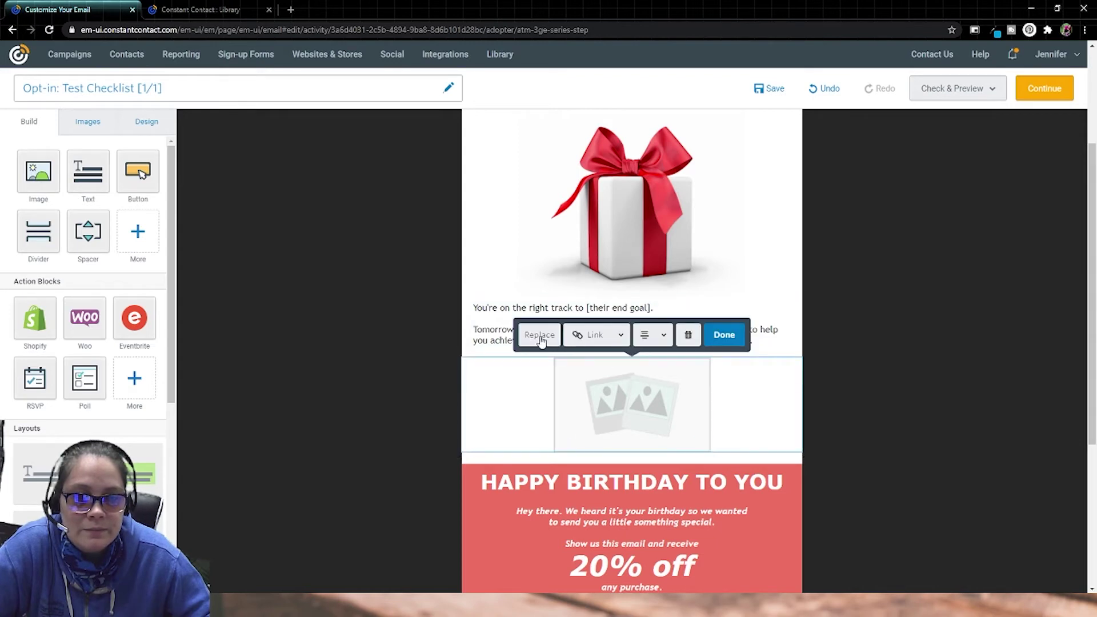
pyautogui.click(723, 335)
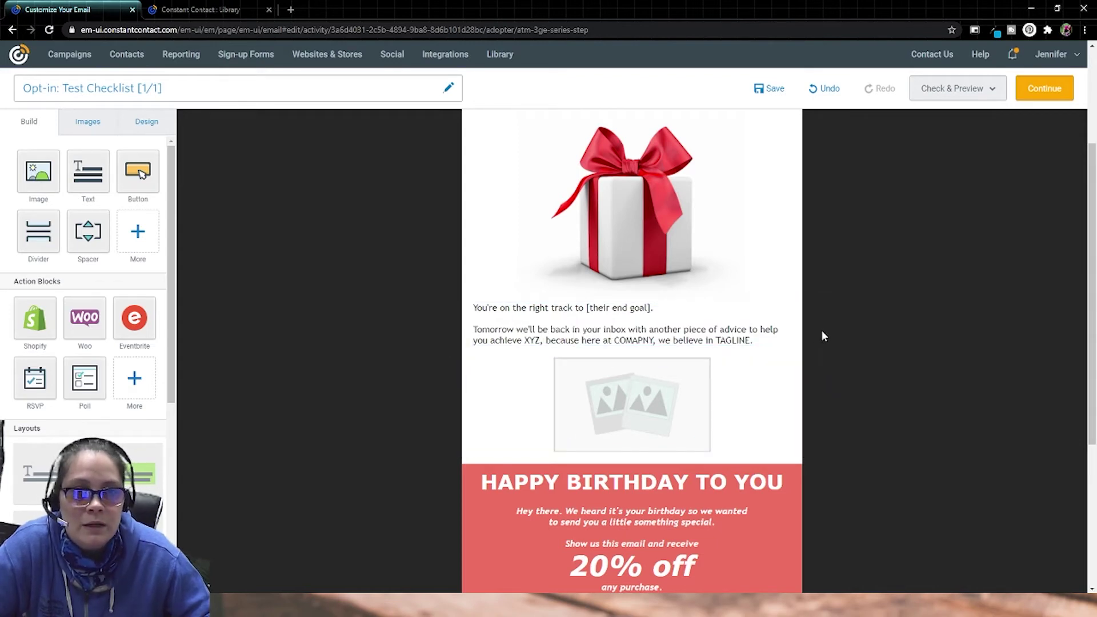
pyautogui.click(771, 88)
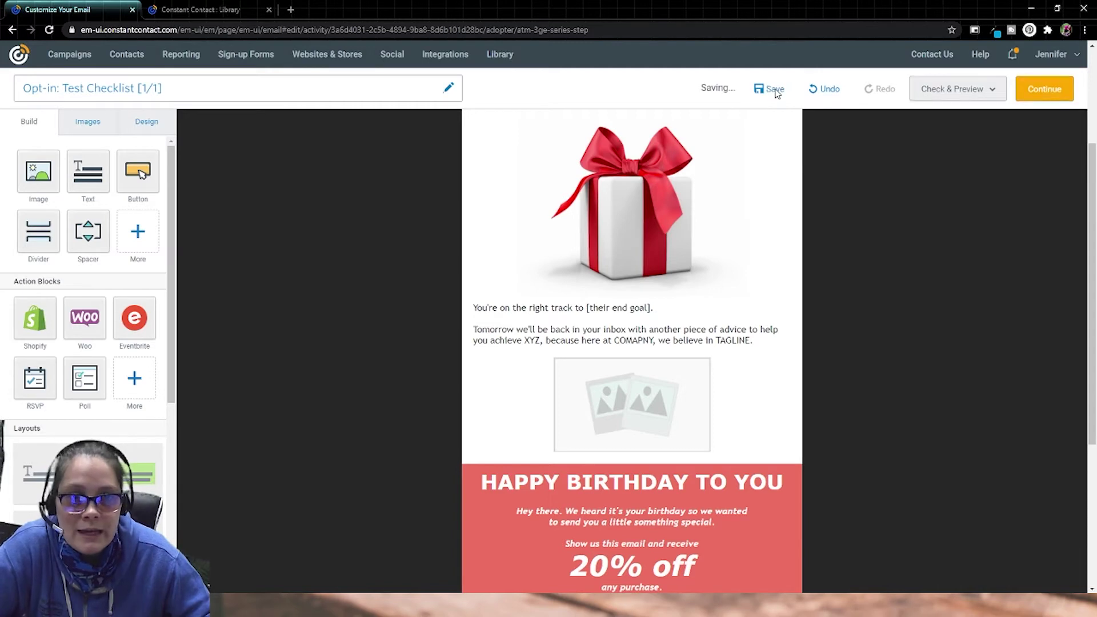
# Leave the editor for the Lead Magnet - Test Checklist series and reopen its email Opt-in: Test Checklist [1/1]
pyautogui.click(63, 56)
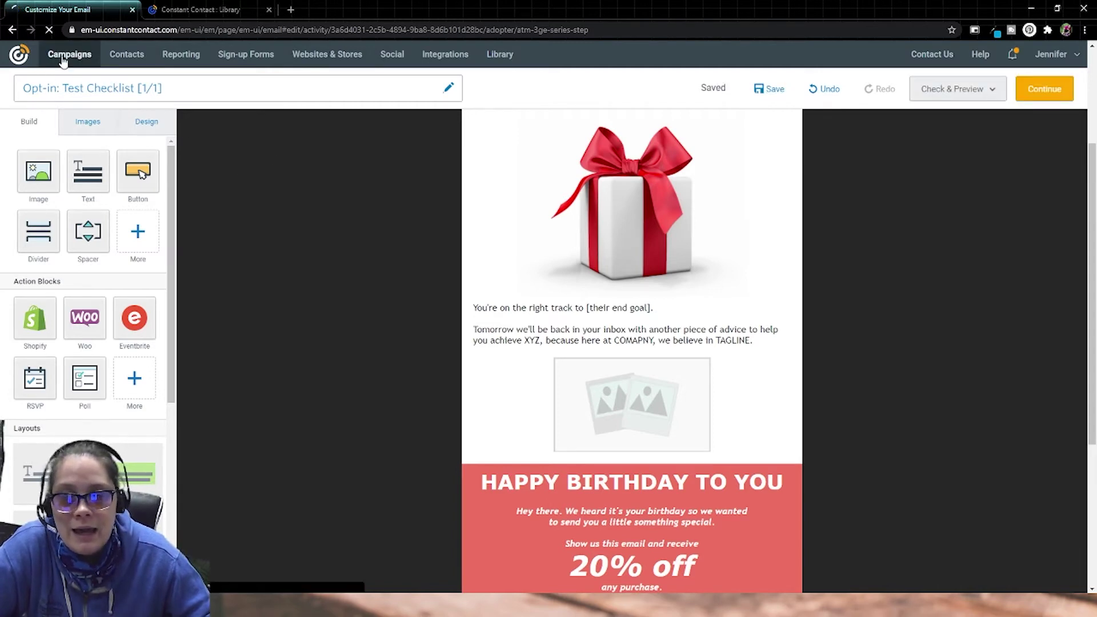
pyautogui.click(478, 200)
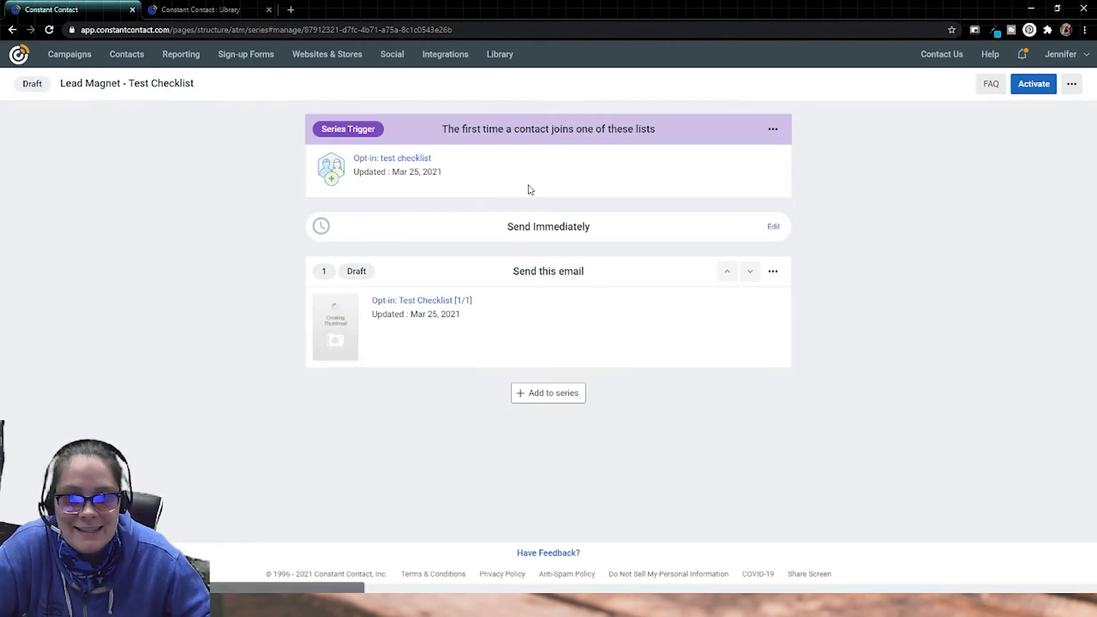
pyautogui.click(454, 302)
# Replace the empty image placeholder below the advice paragraph with the first headshot photo from the image library
pyautogui.scroll(-5, 594, 234)
pyautogui.click(595, 234)
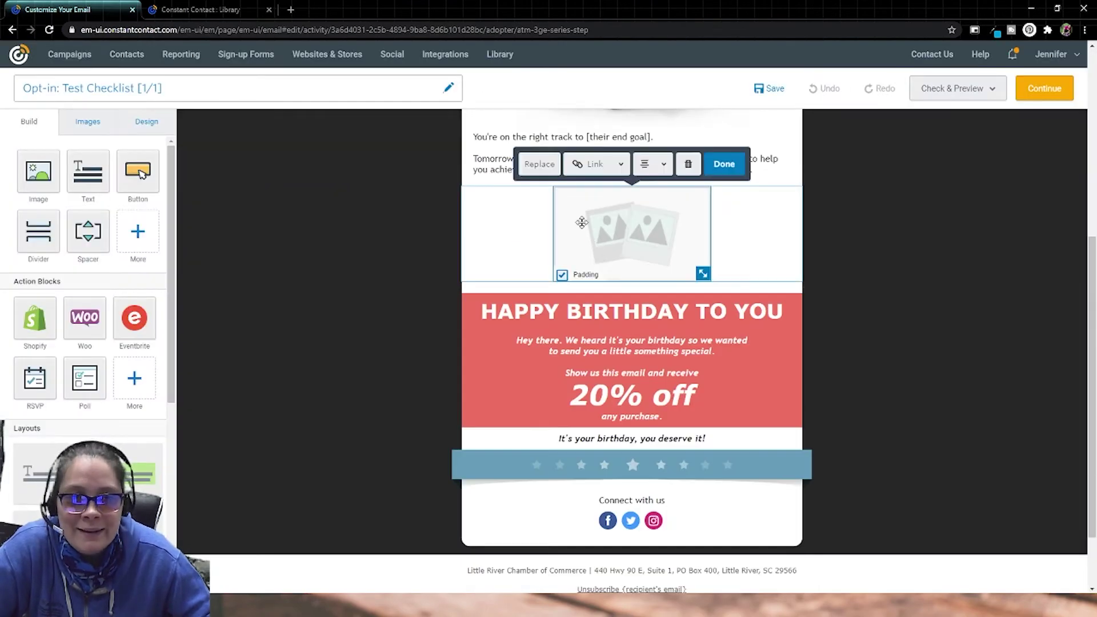
pyautogui.click(540, 165)
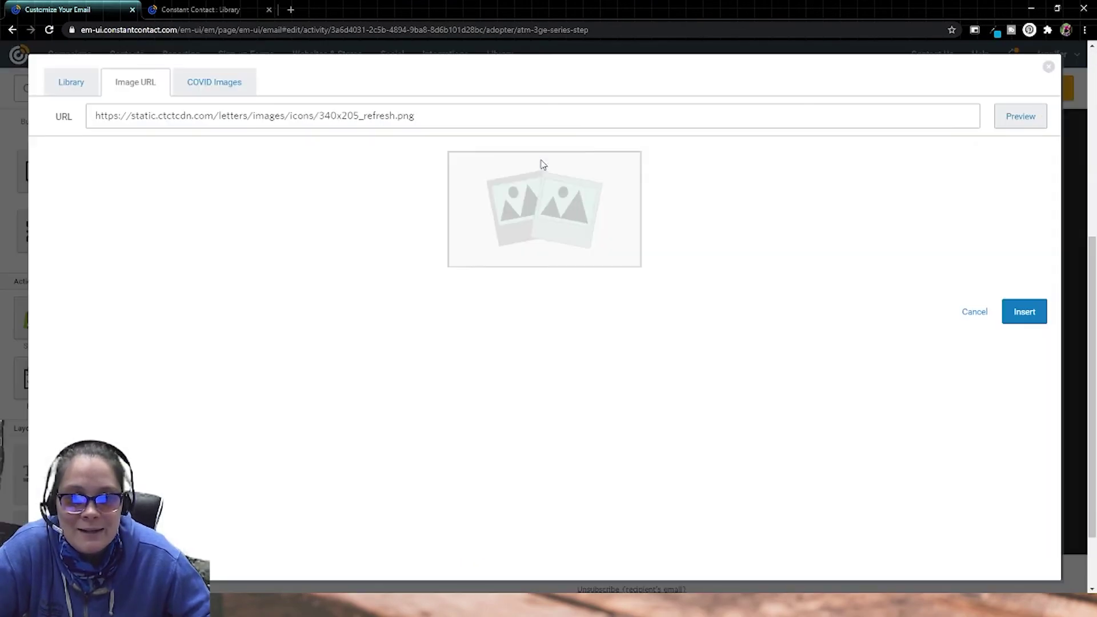
pyautogui.click(72, 84)
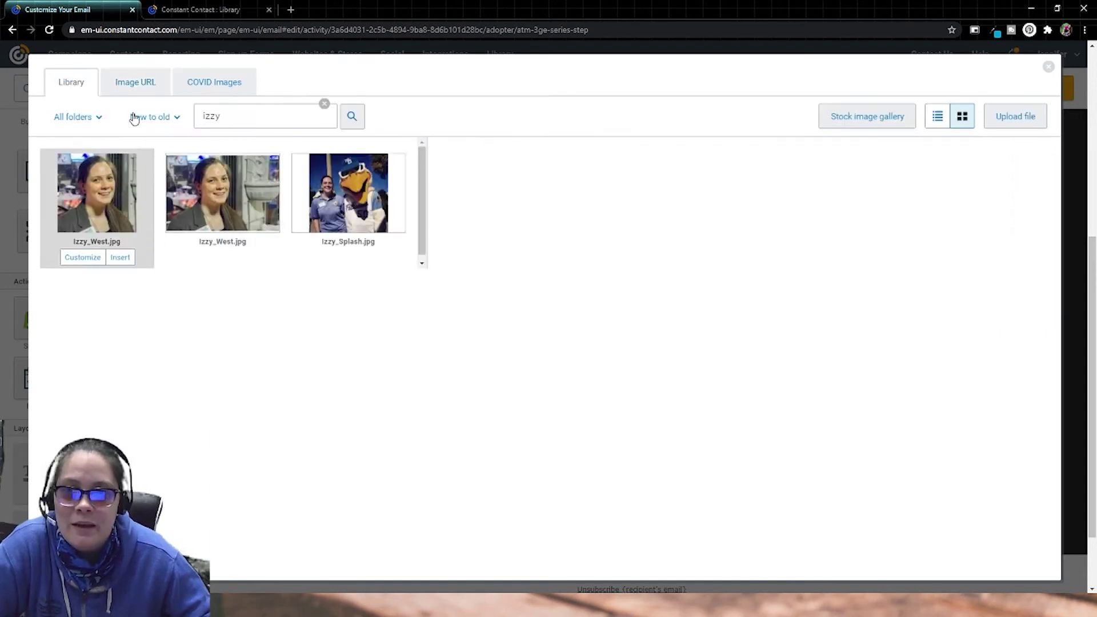
pyautogui.click(121, 255)
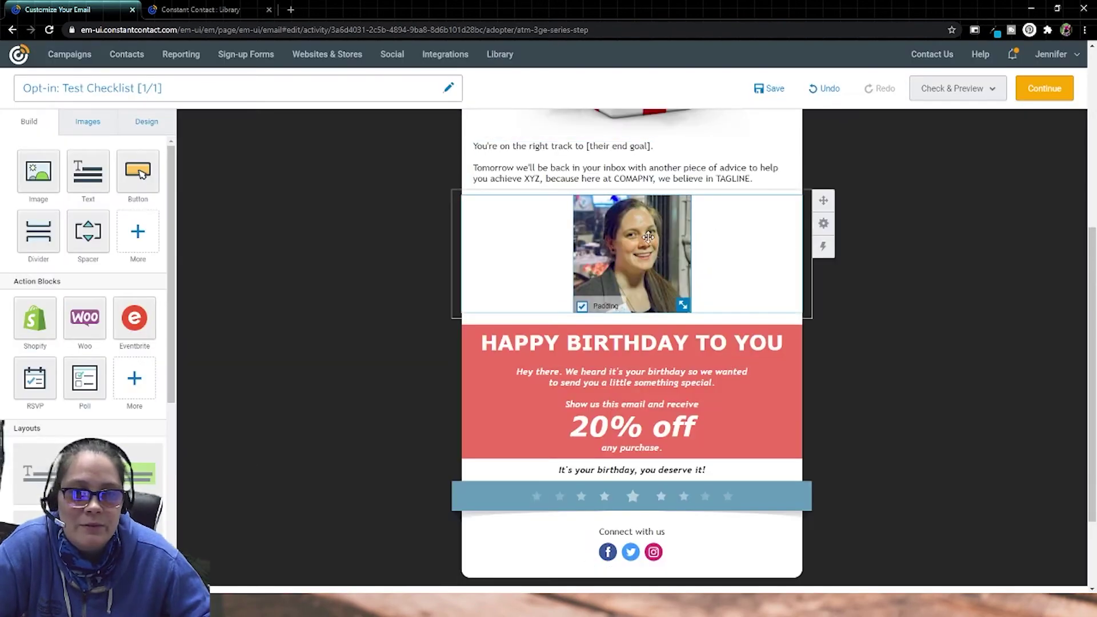
# Move the headshot photo beside the advice paragraph so the two form one row with the photo before the text
pyautogui.scroll(2, 637, 299)
pyautogui.click(660, 362)
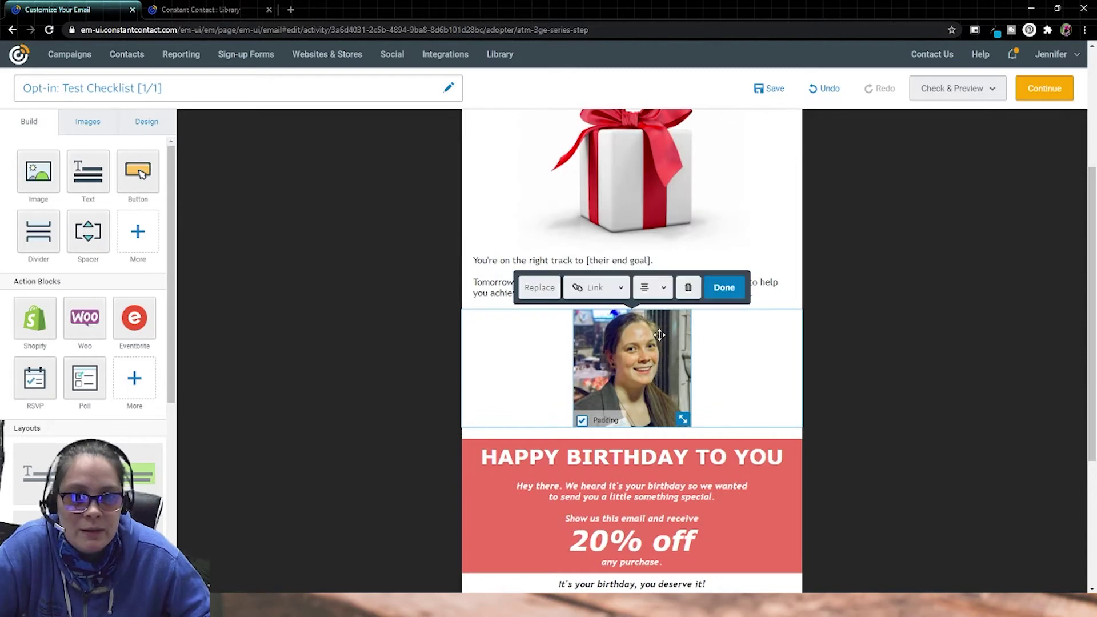
pyautogui.click(920, 361)
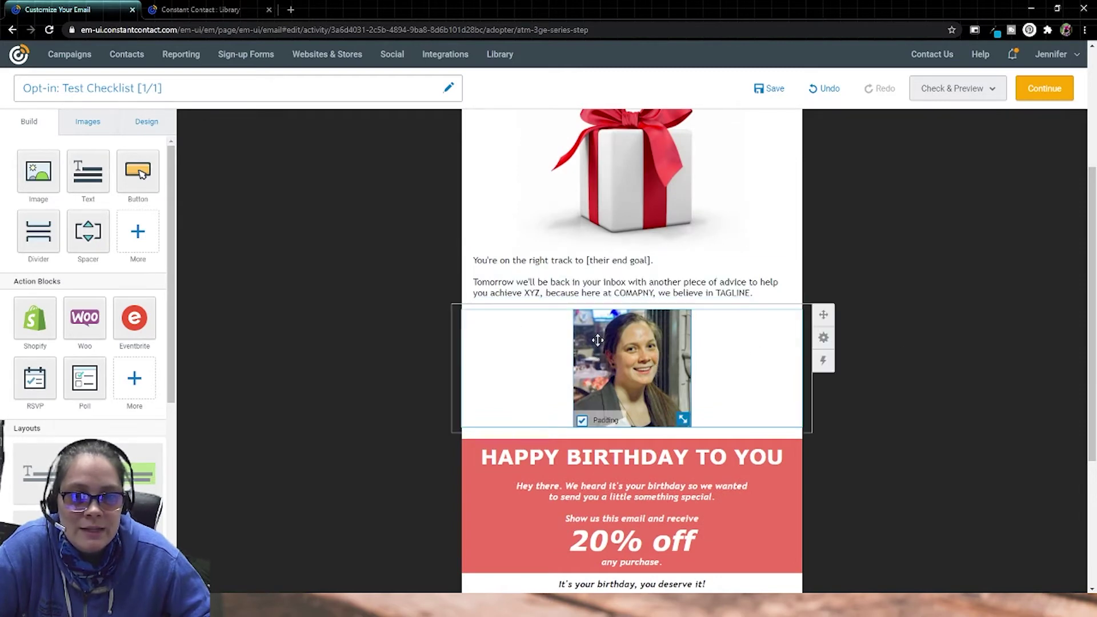
pyautogui.moveTo(662, 349); pyautogui.dragTo(467, 283)
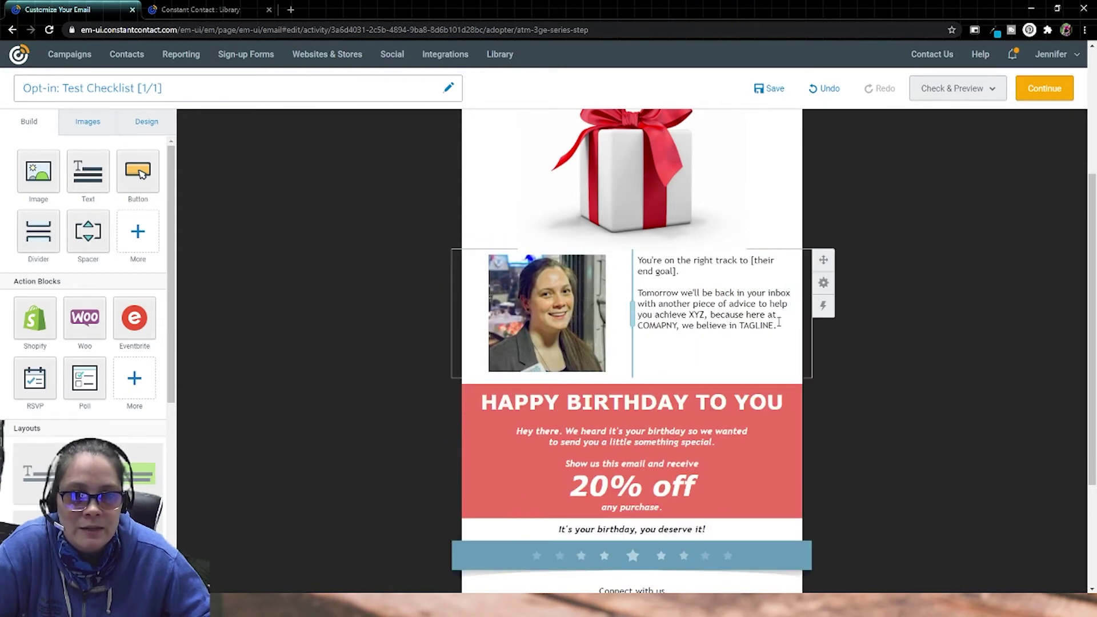
# Delete the red birthday offer section and the line "It's your birthday, you deserve it!" below it
pyautogui.scroll(1, 942, 331)
pyautogui.scroll(-2, 902, 349)
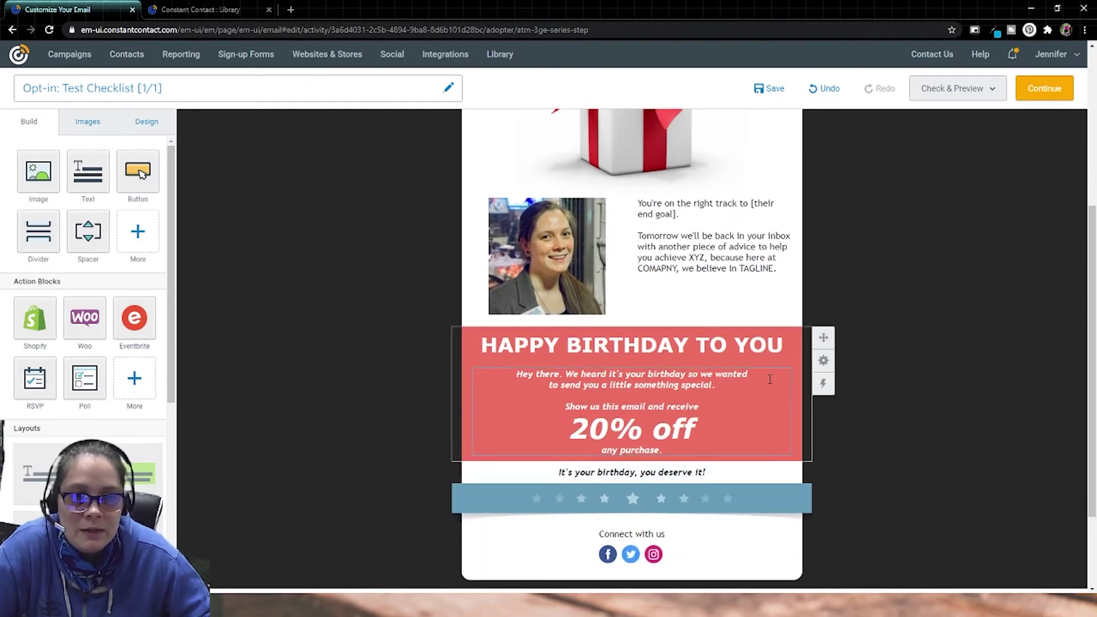
pyautogui.moveTo(824, 364)
pyautogui.click(791, 360)
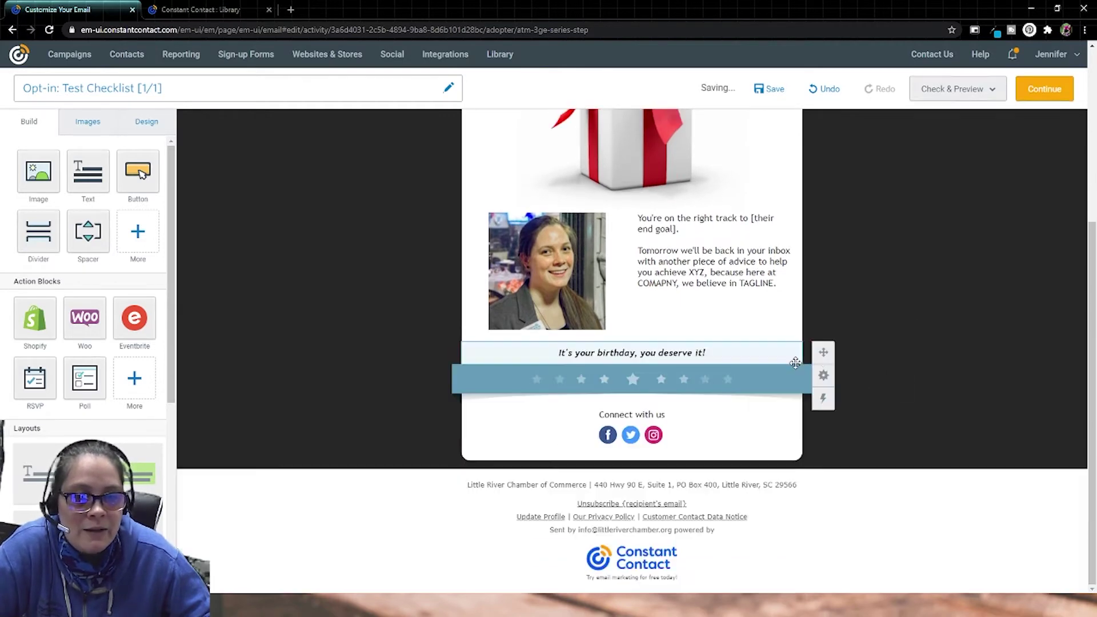
# Remove the Twitter link from the social block under "Connect with us" and finish editing the block
pyautogui.click(694, 436)
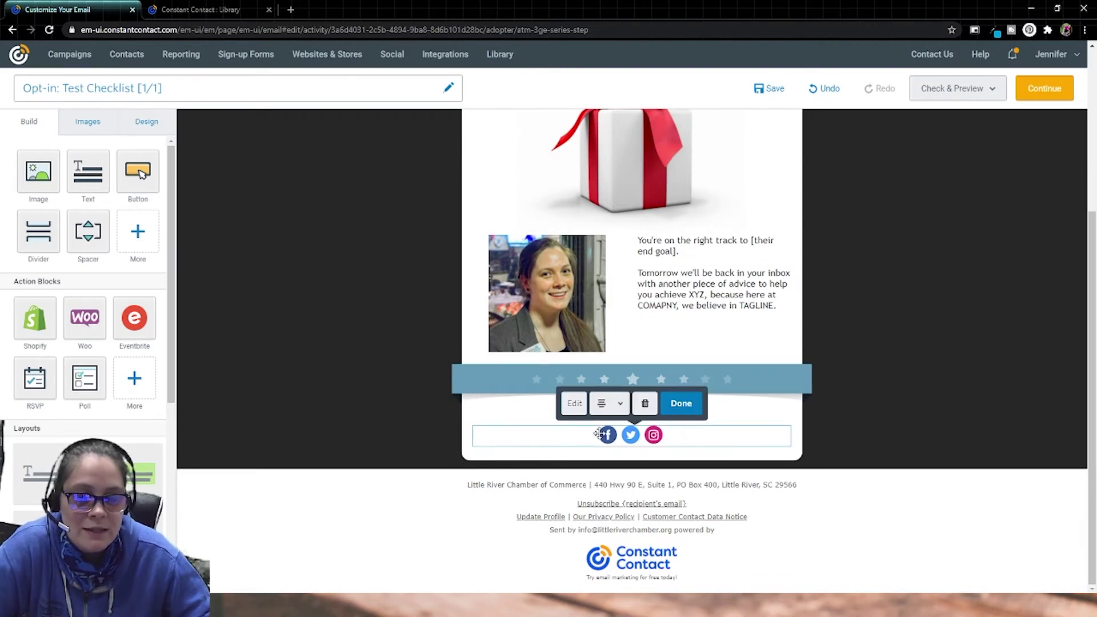
pyautogui.click(575, 405)
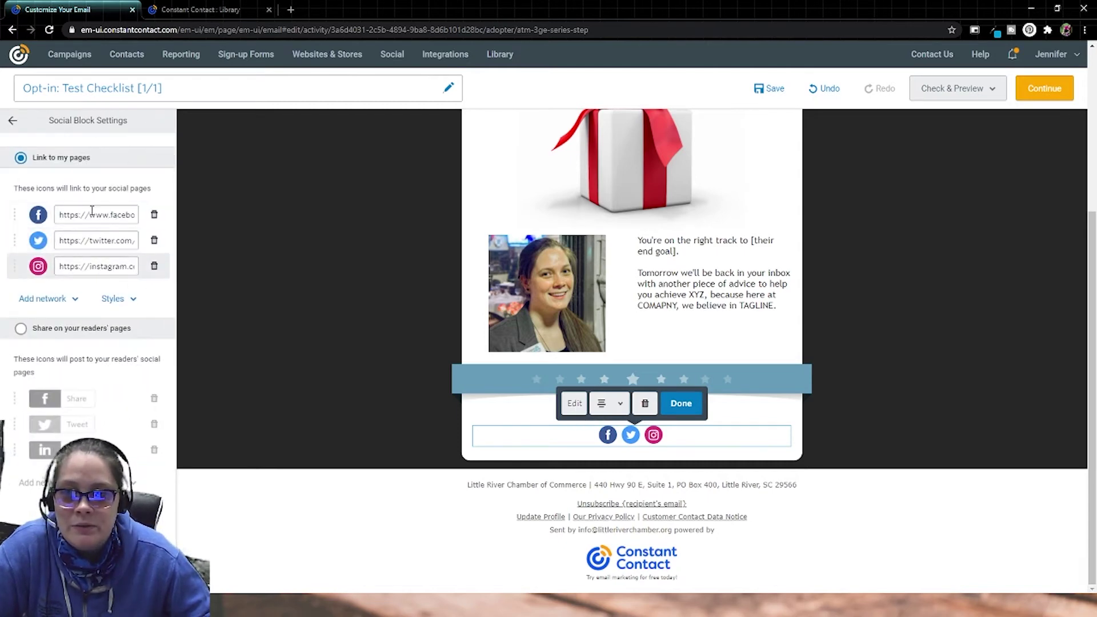
pyautogui.click(68, 301)
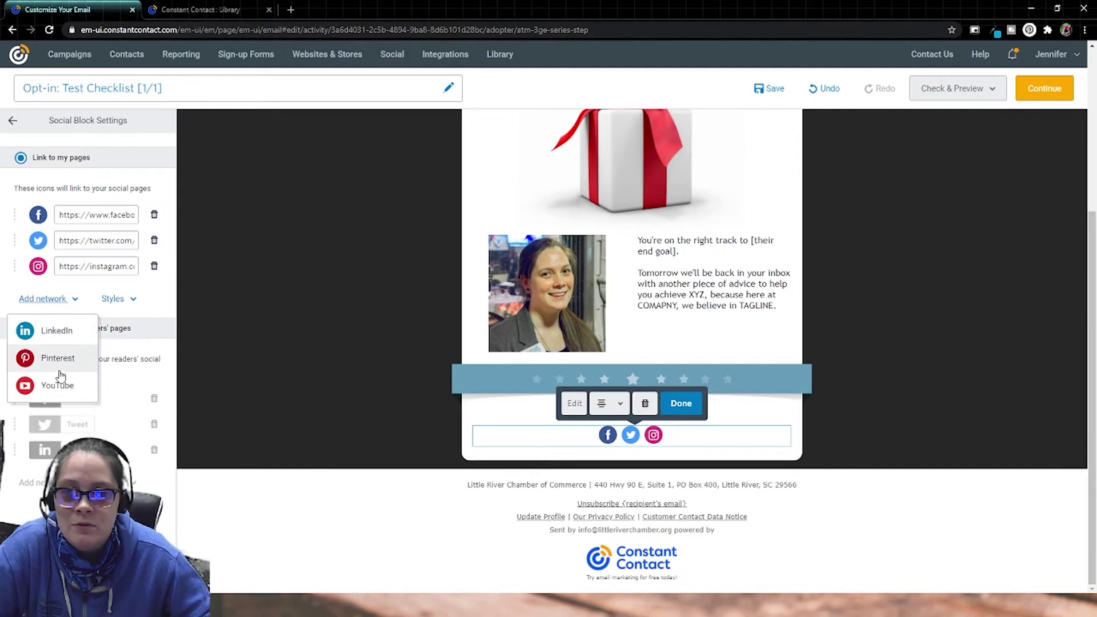
pyautogui.click(20, 266)
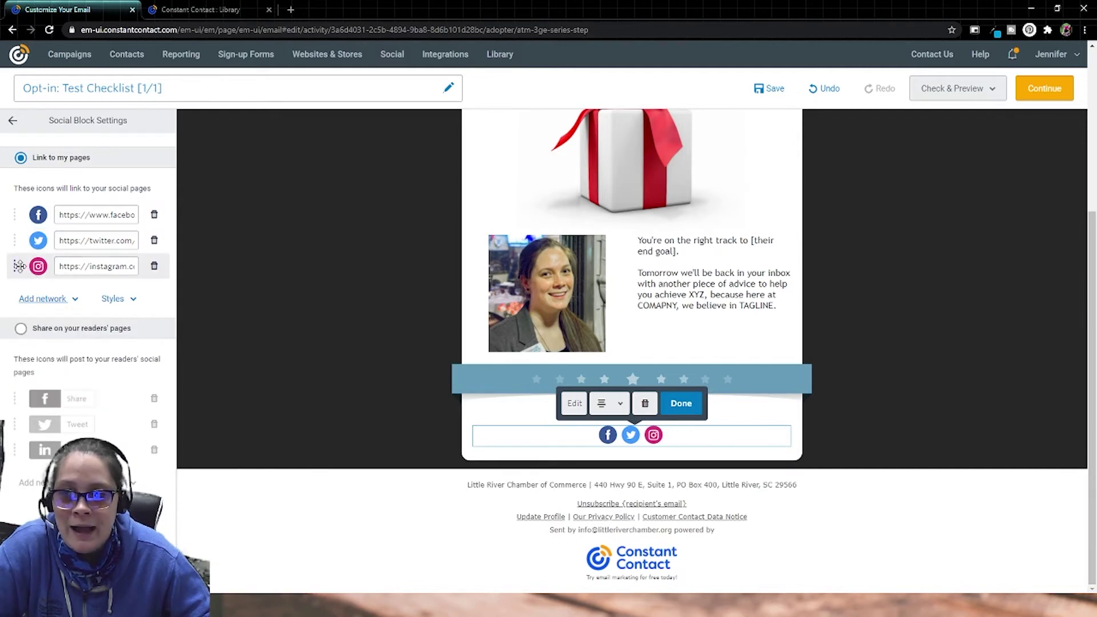
pyautogui.click(154, 240)
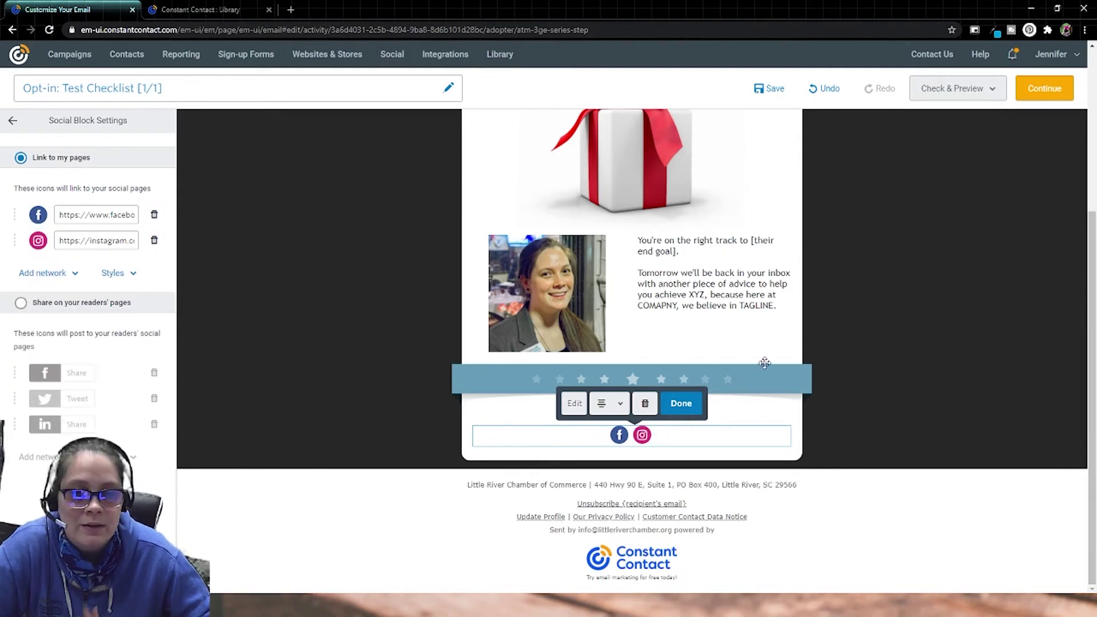
pyautogui.click(693, 402)
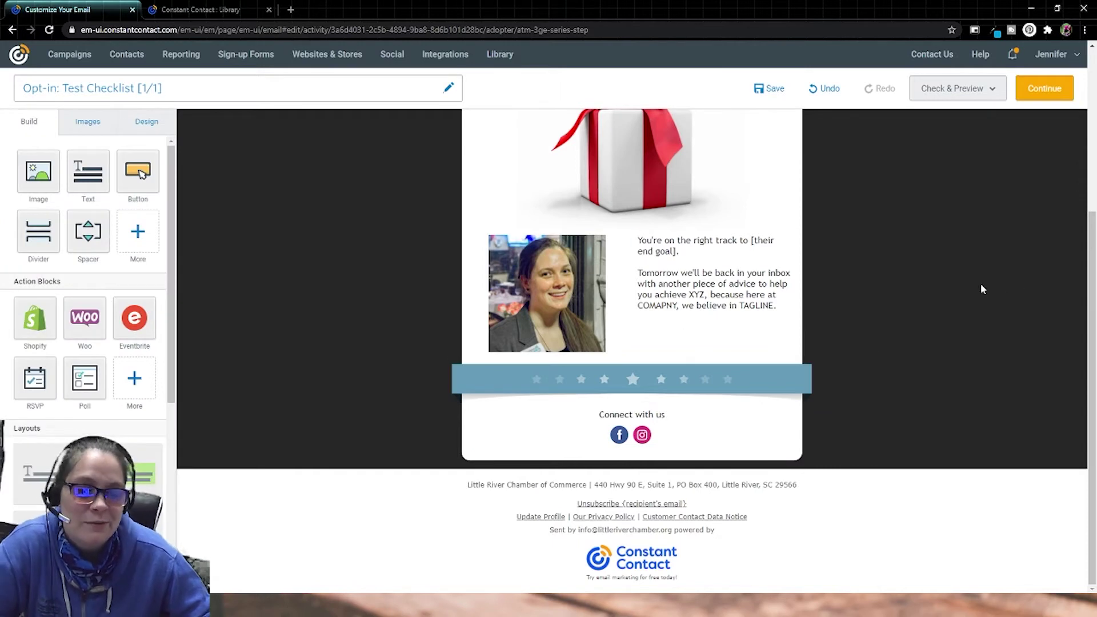
# Examine the organization name and address in the email footer and look over the whole email layout
pyautogui.doubleClick(475, 484)
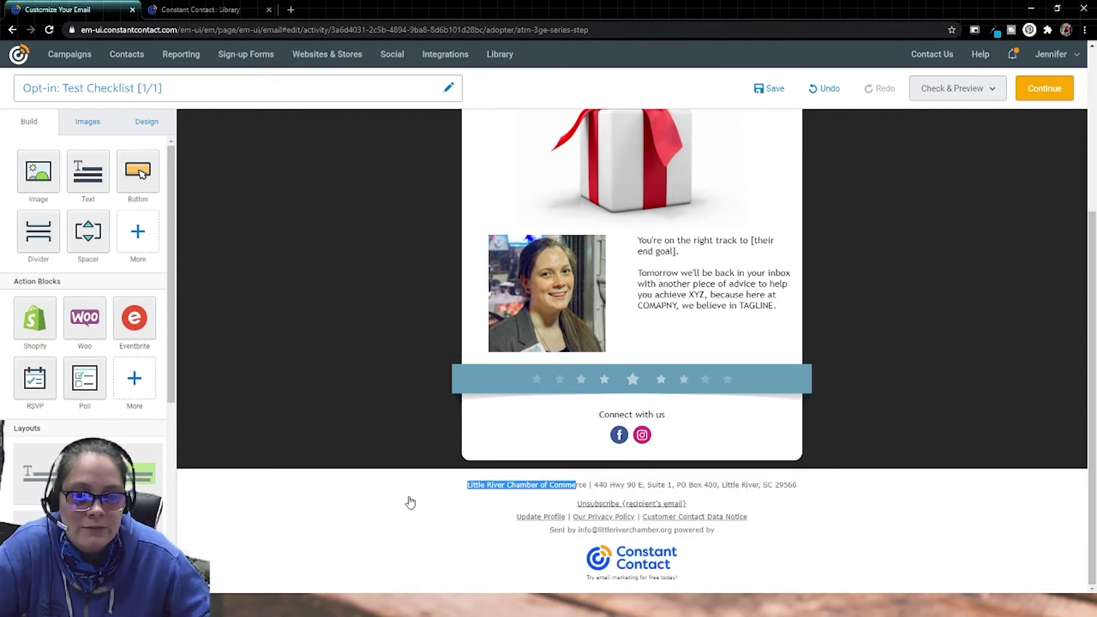
pyautogui.click(395, 492)
pyautogui.click(641, 452)
pyautogui.scroll(2, 883, 498)
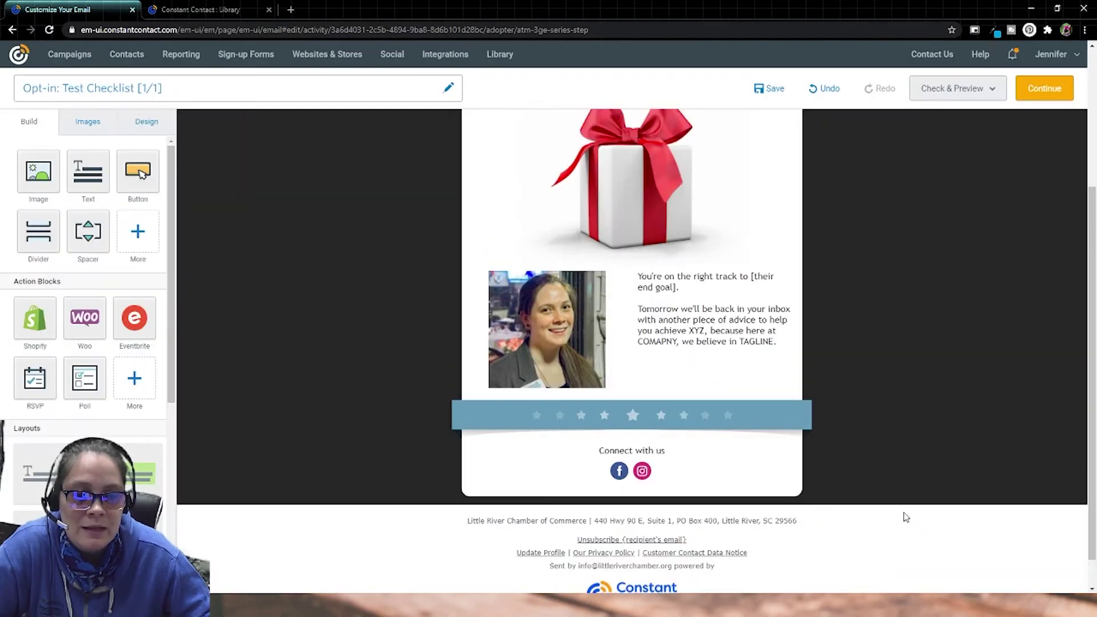
pyautogui.scroll(-1, 876, 480)
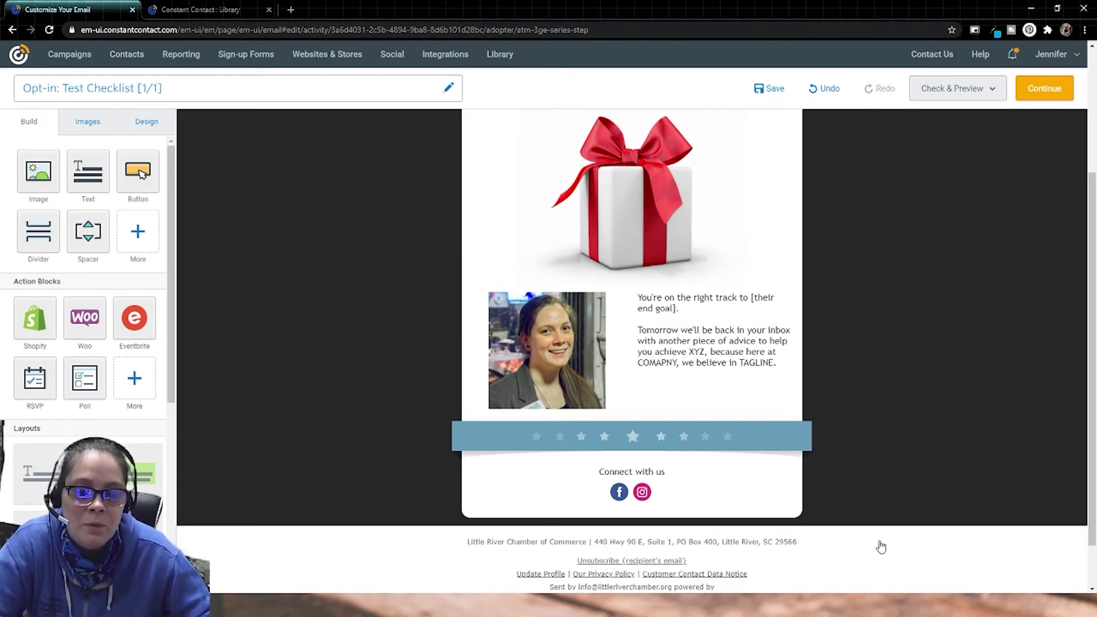
pyautogui.scroll(2, 900, 446)
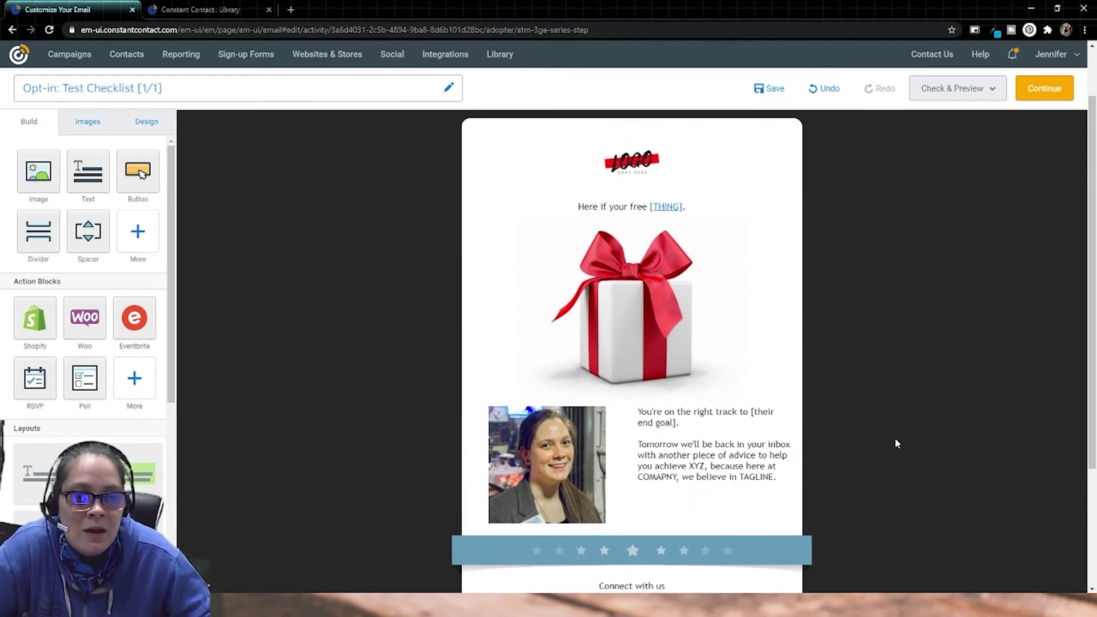
# Add a text block between the star divider and "Connect with us" and replace its copy with "Company Name" and a placeholder phone number
pyautogui.scroll(-2, 894, 443)
pyautogui.scroll(1, 849, 384)
pyautogui.click(742, 398)
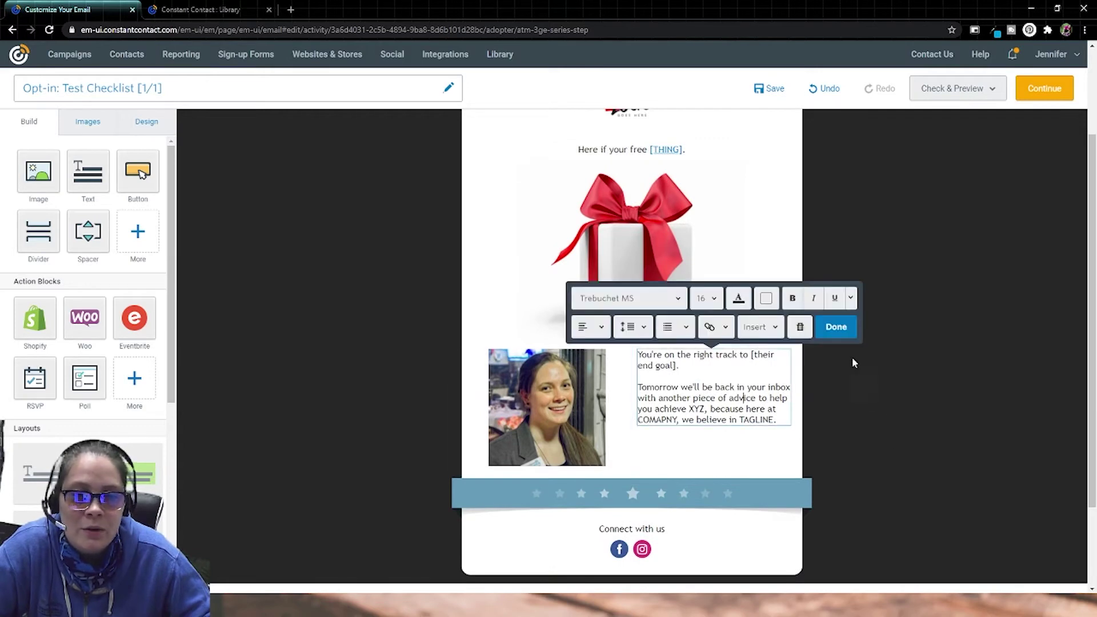
pyautogui.moveTo(80, 171); pyautogui.dragTo(629, 457)
pyautogui.click(602, 477)
pyautogui.hotkey('ctrl', 'a')
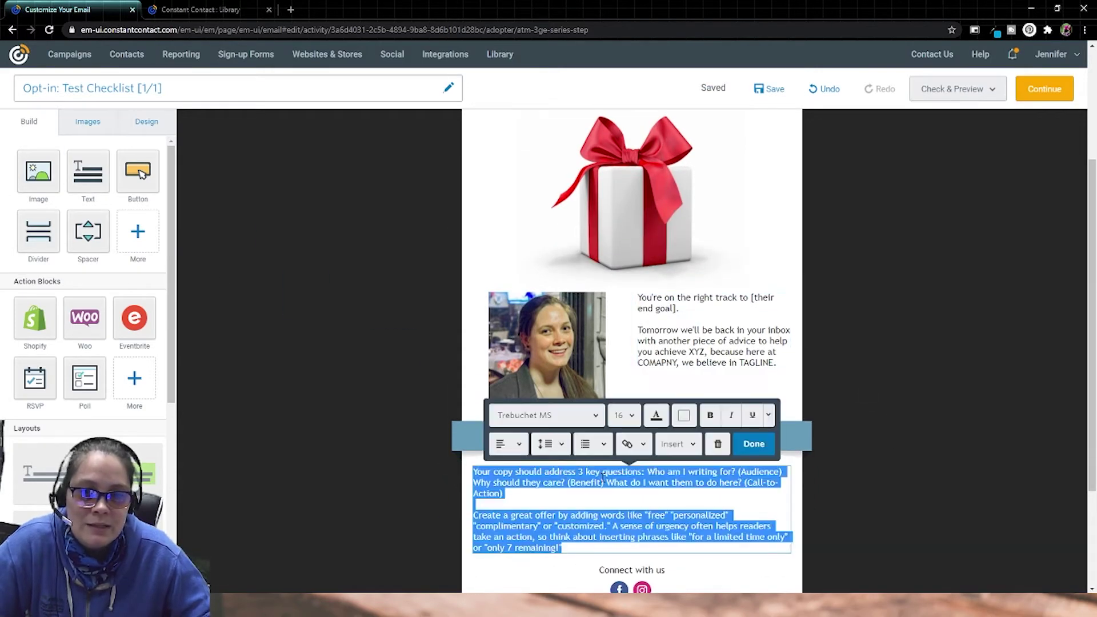
pyautogui.hotkey('ctrl', 'v')
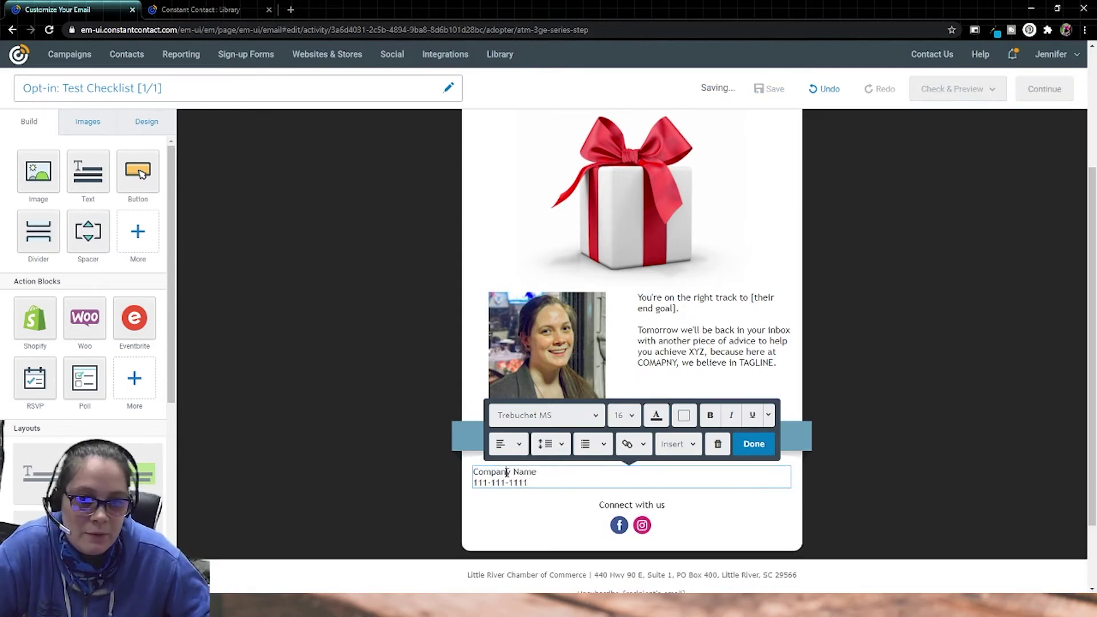
# Put "Company Name" and the placeholder phone number on one centered line, separated by a vertical bar
pyautogui.doubleClick(507, 472)
pyautogui.click(931, 361)
pyautogui.scroll(4, 911, 404)
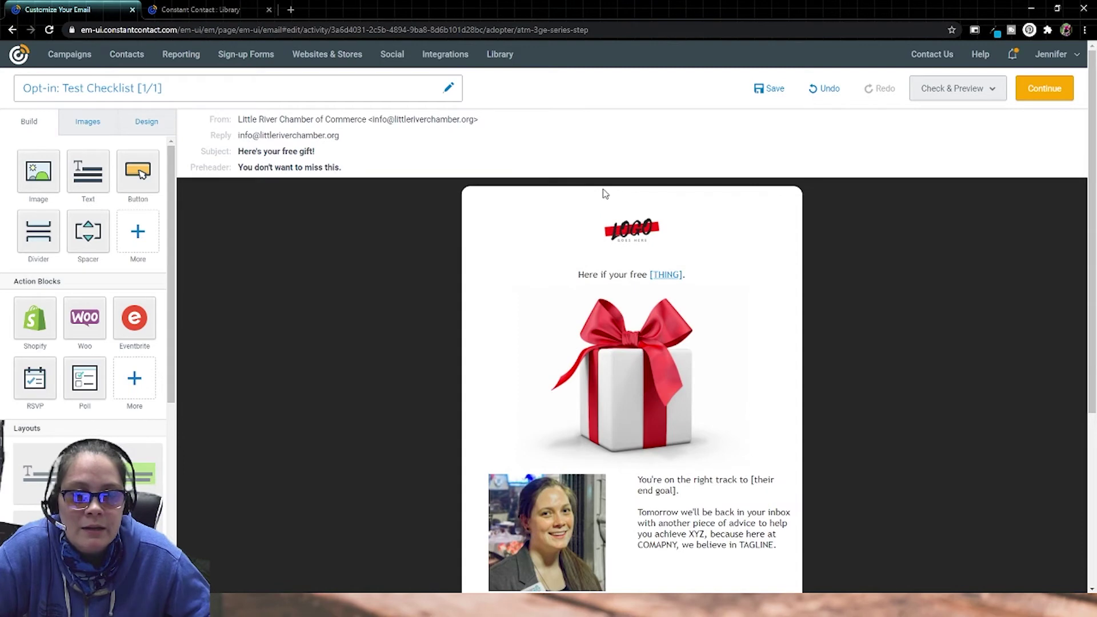
# Turn off the logo image's padding and insert a divider between the logo and the "Here if your free [THING]" line
pyautogui.click(605, 214)
pyautogui.click(611, 252)
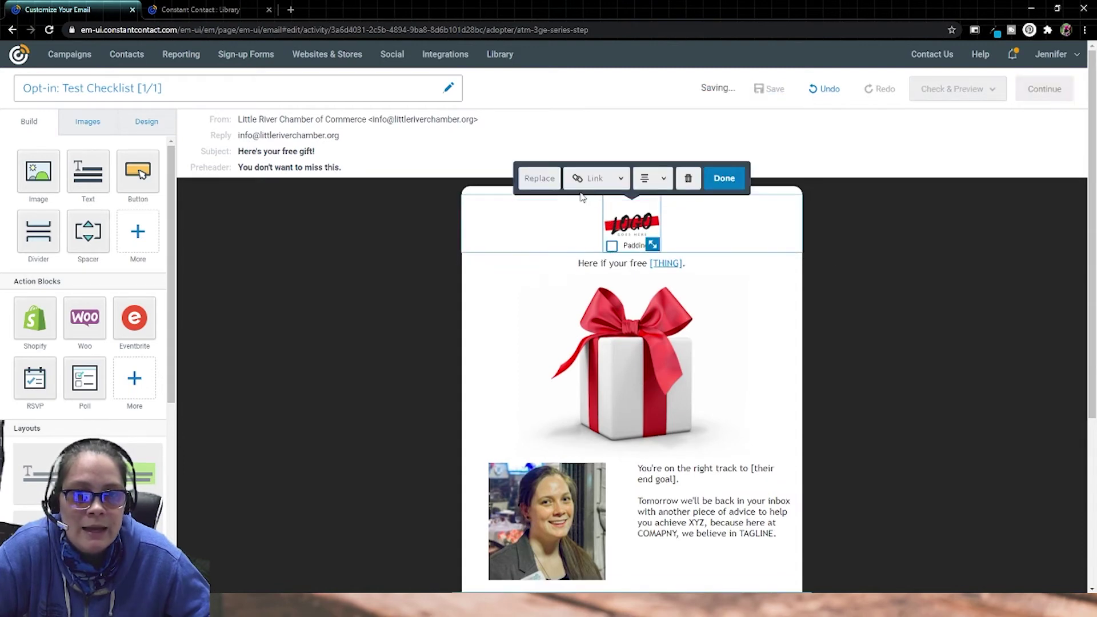
pyautogui.click(497, 191)
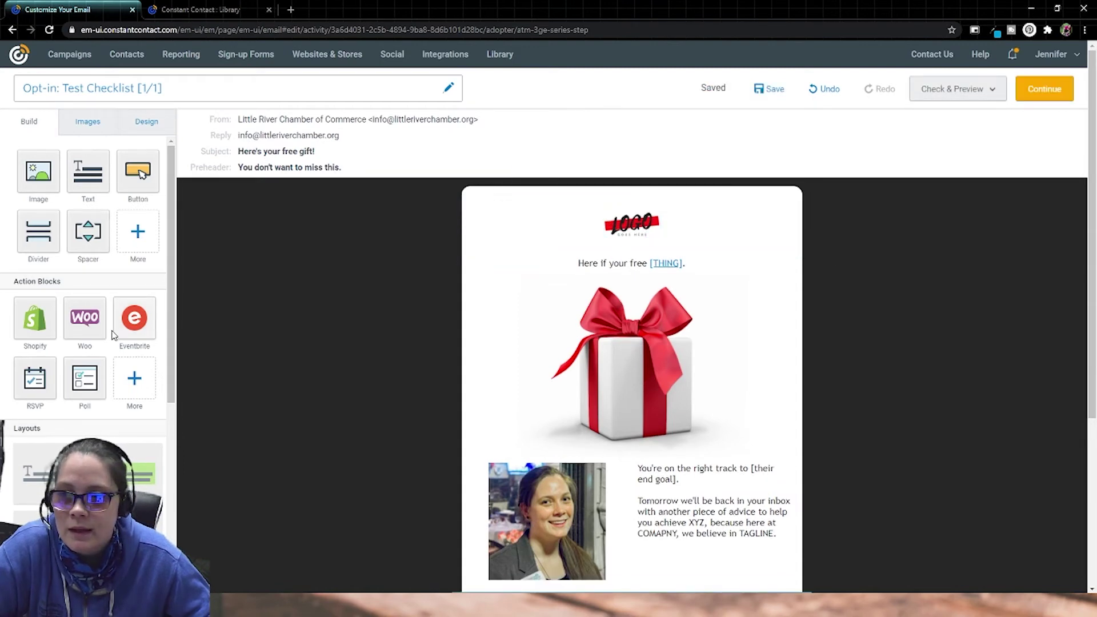
pyautogui.moveTo(35, 243); pyautogui.dragTo(616, 253)
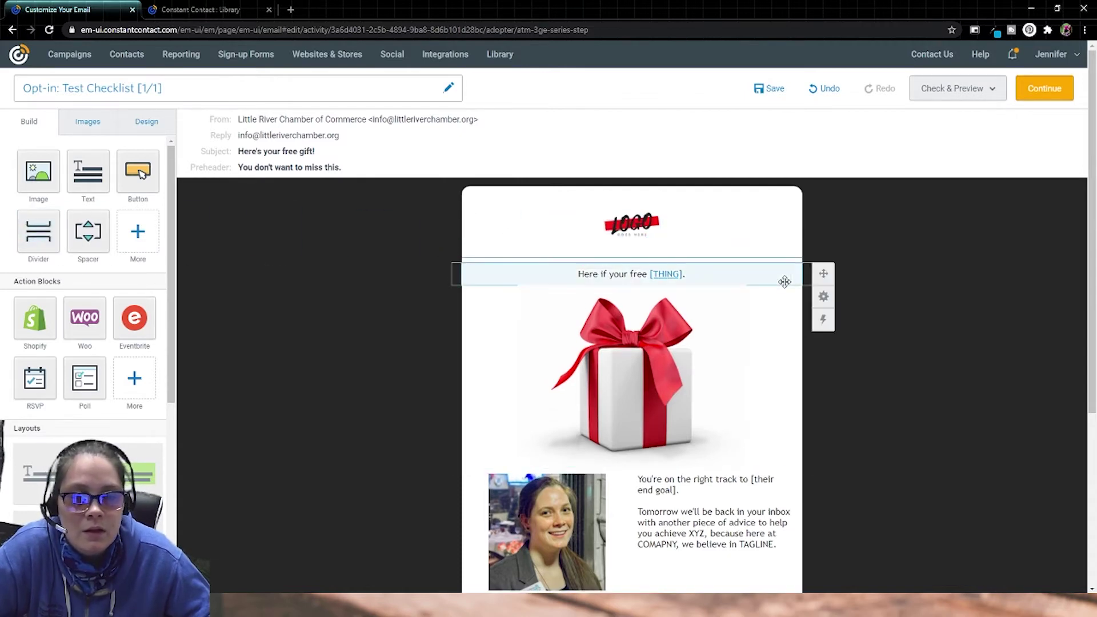
pyautogui.scroll(-2, 765, 275)
pyautogui.scroll(2, 932, 282)
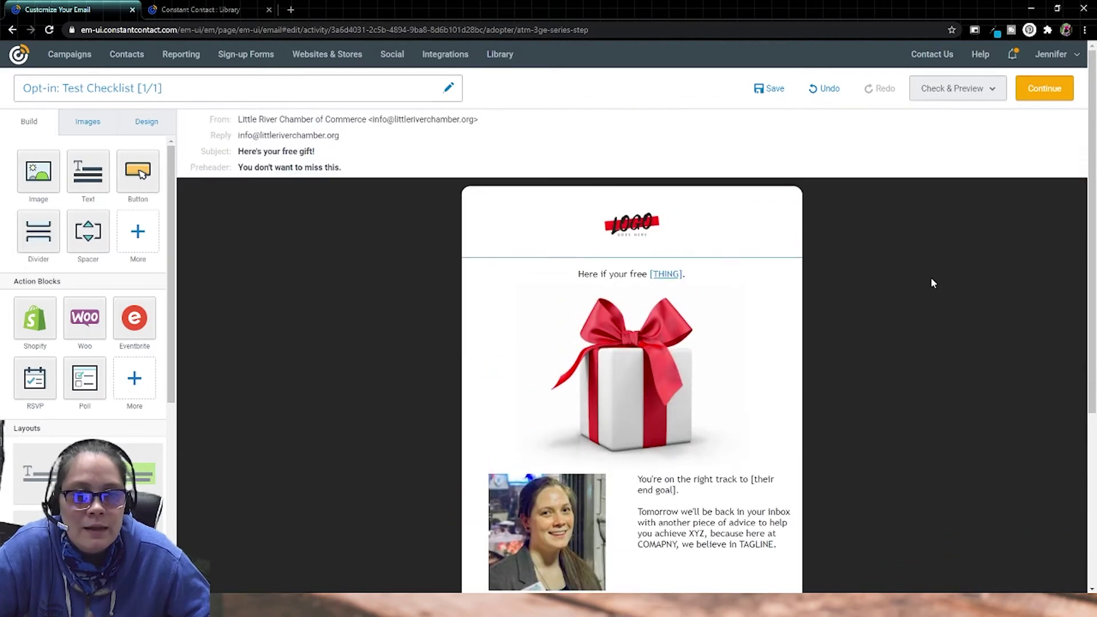
pyautogui.scroll(-2, 932, 283)
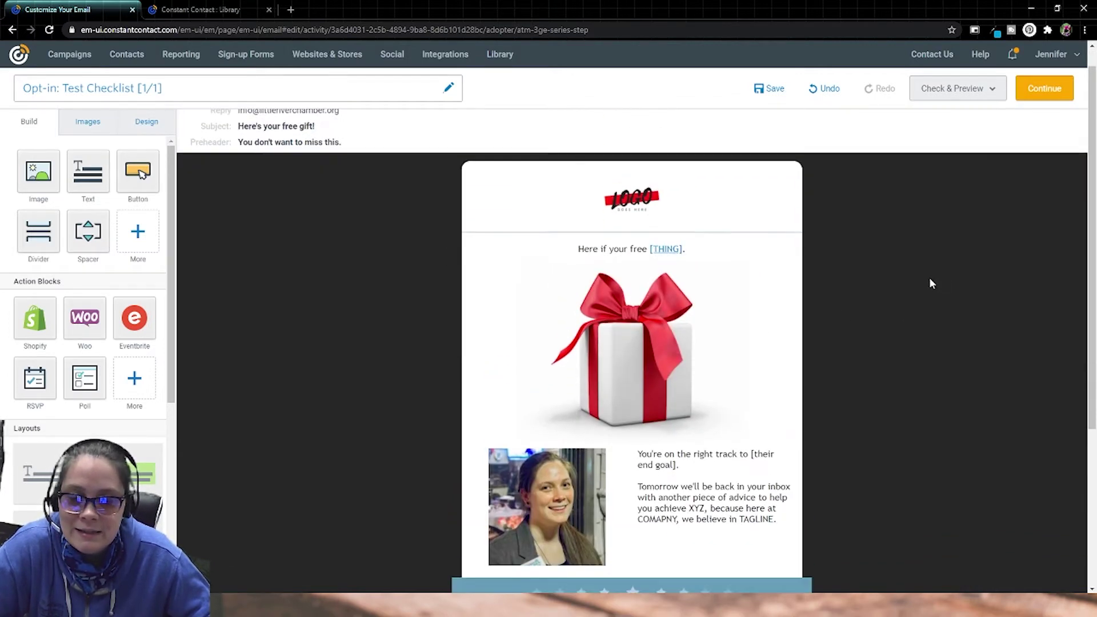
pyautogui.scroll(2, 930, 283)
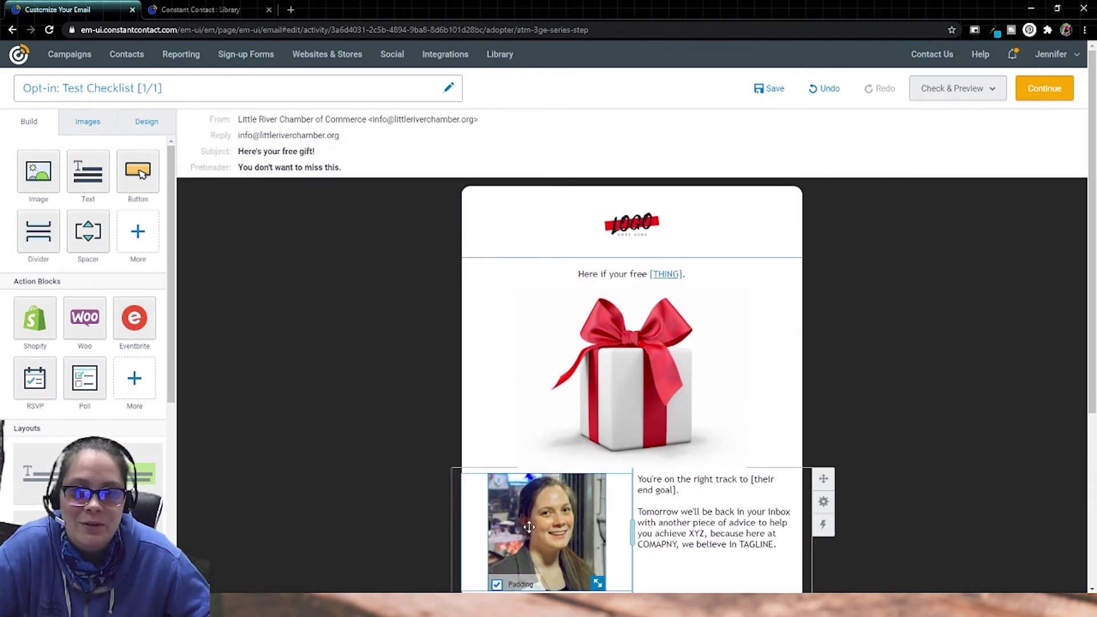
# Examine the email's design settings and the fonts available for the body text
pyautogui.click(144, 122)
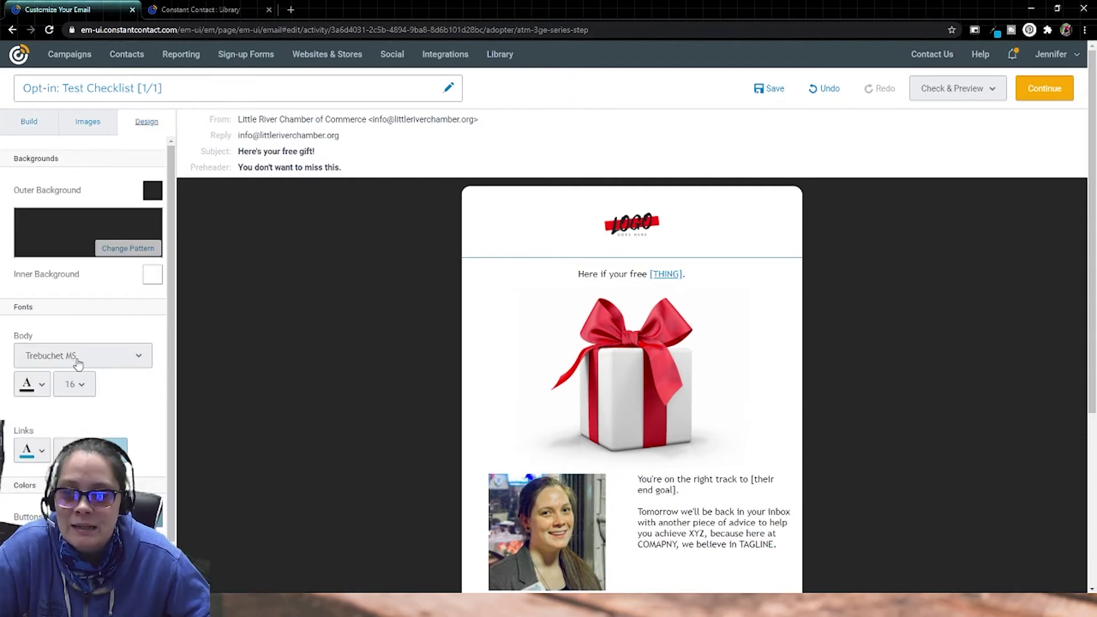
pyautogui.scroll(-1, 91, 359)
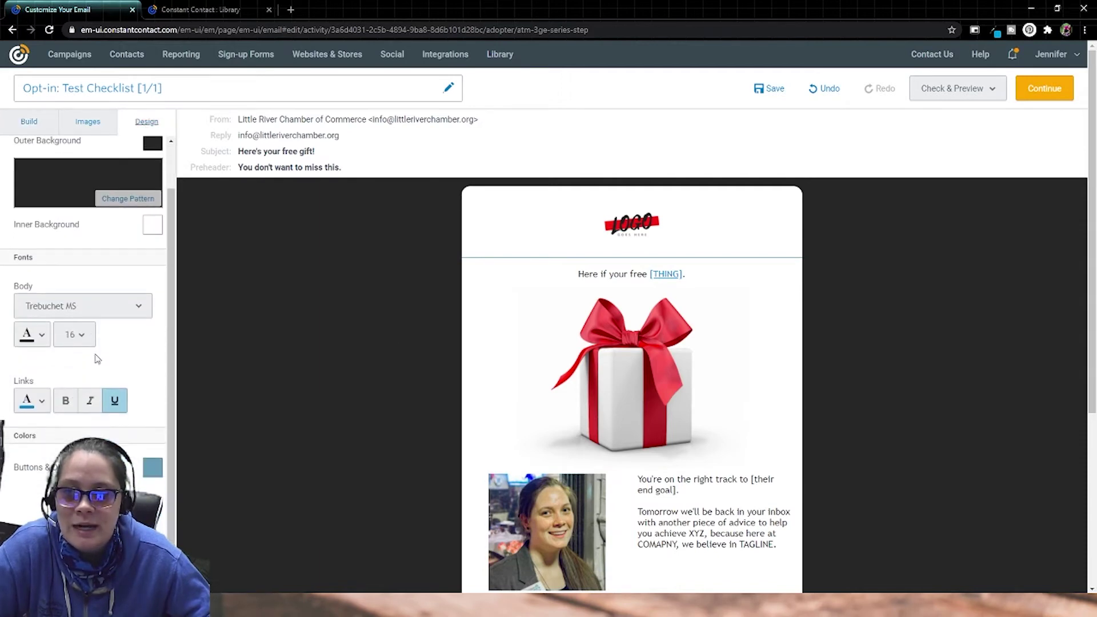
pyautogui.click(129, 312)
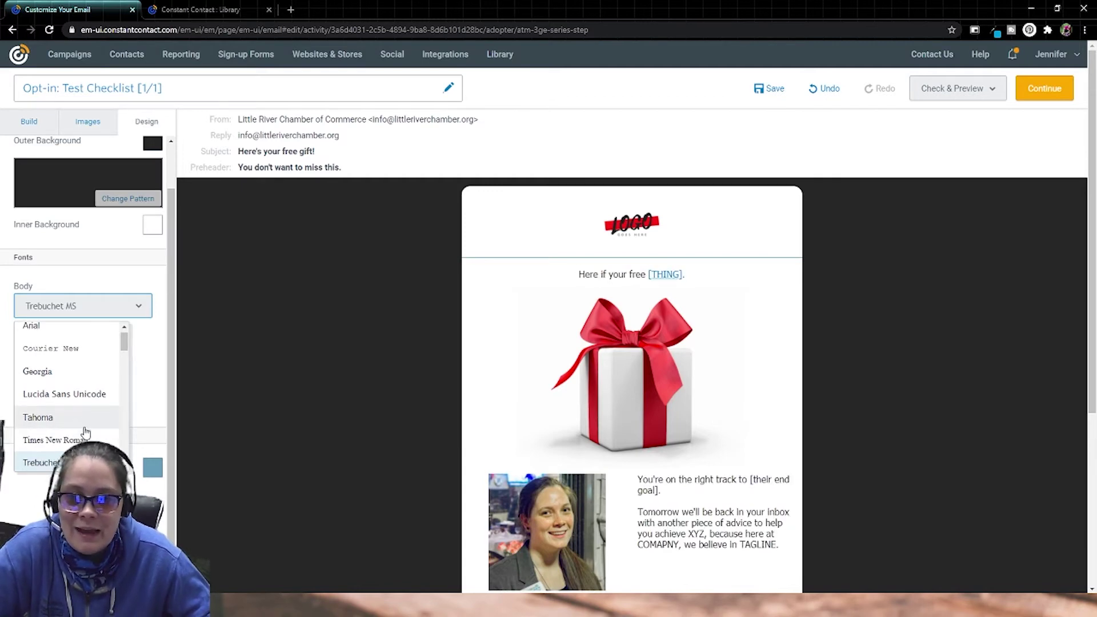
pyautogui.scroll(-3, 77, 435)
pyautogui.scroll(1, 85, 433)
pyautogui.scroll(3, 86, 433)
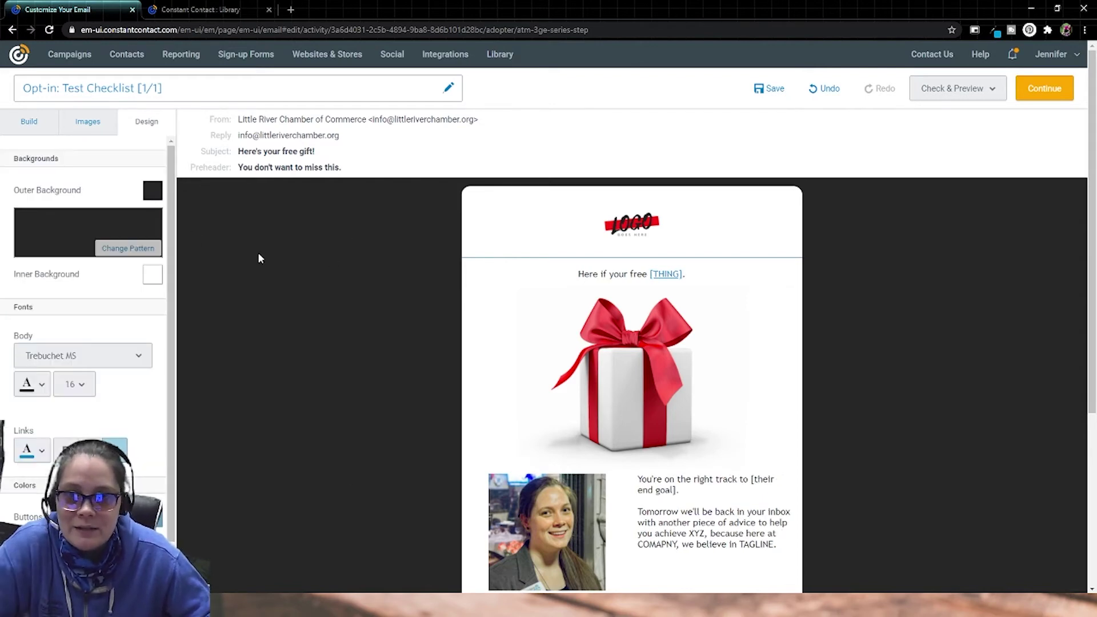
# Set the email's outer background to green with the chevron pattern and look at the inner background color choices
pyautogui.click(153, 190)
pyautogui.click(149, 279)
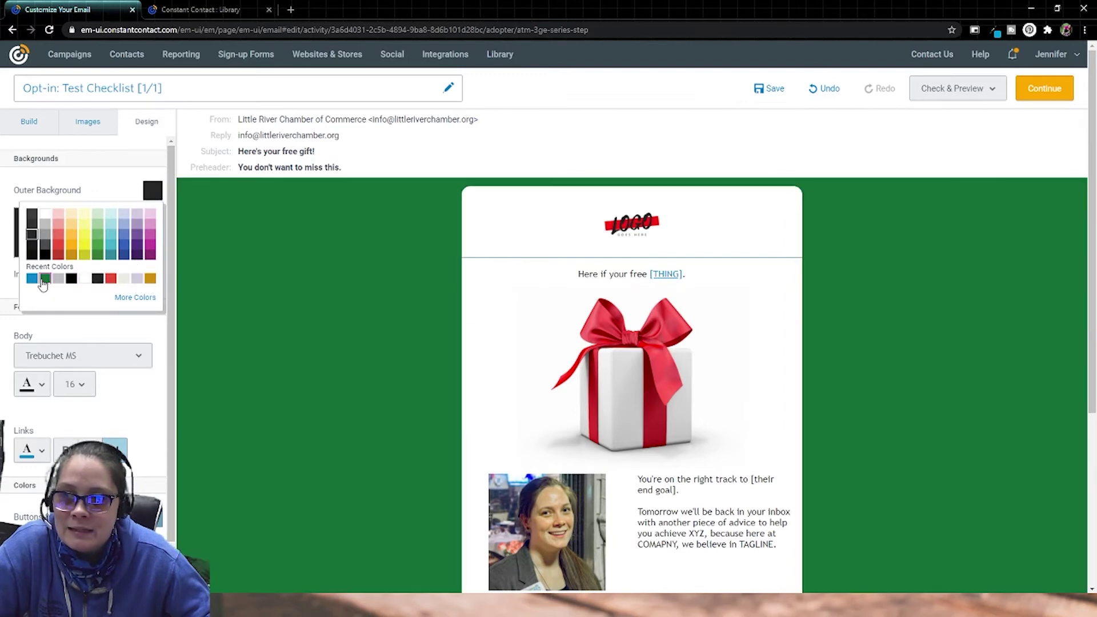
pyautogui.click(45, 278)
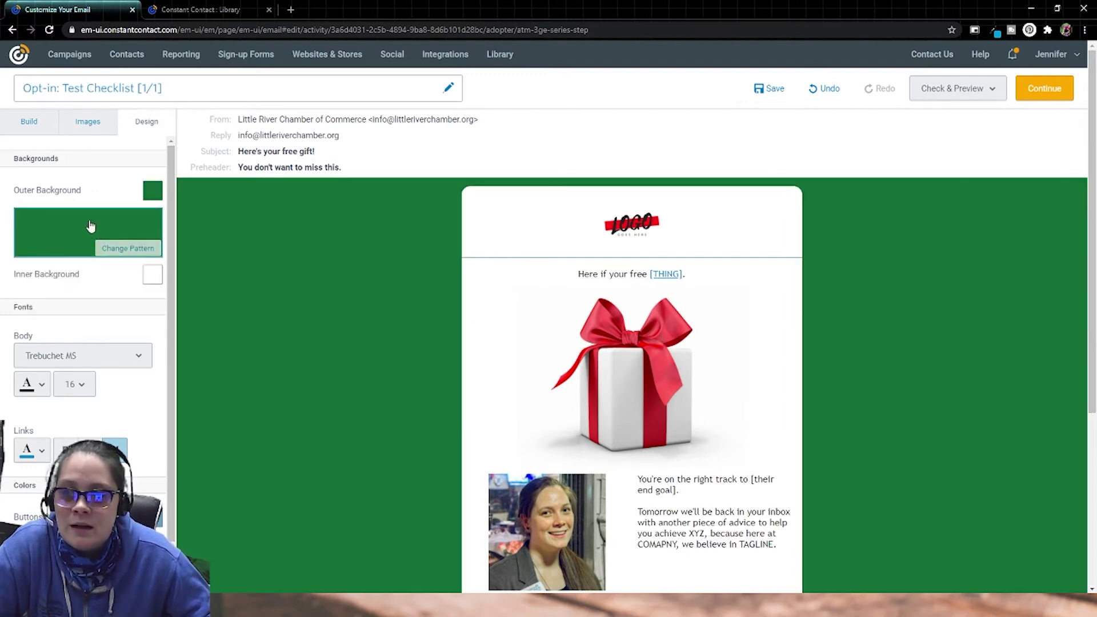
pyautogui.click(123, 249)
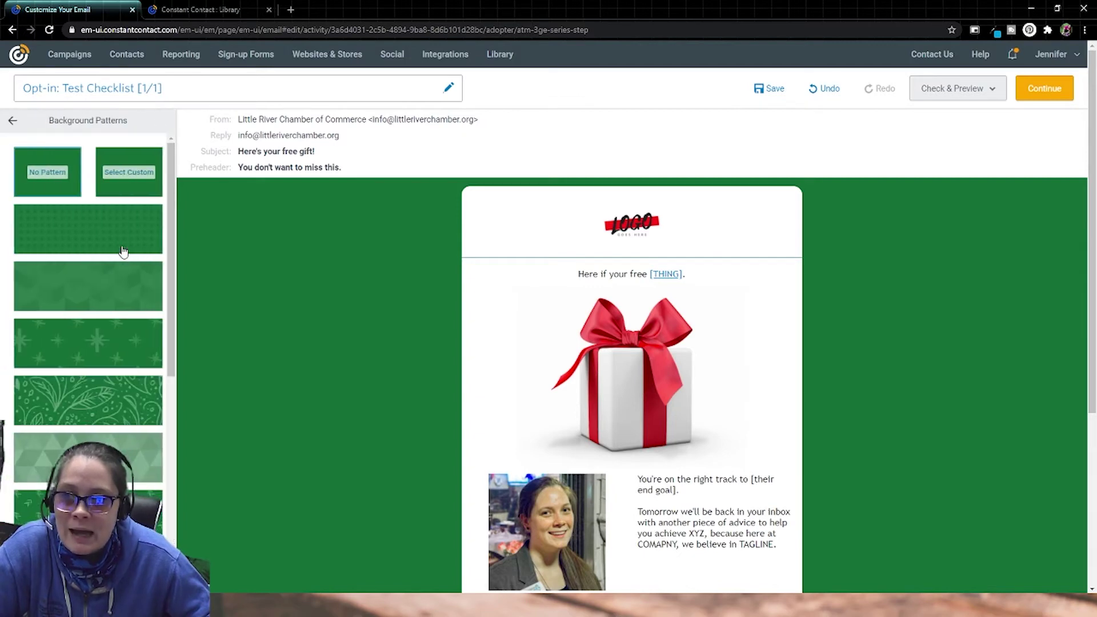
pyautogui.click(105, 280)
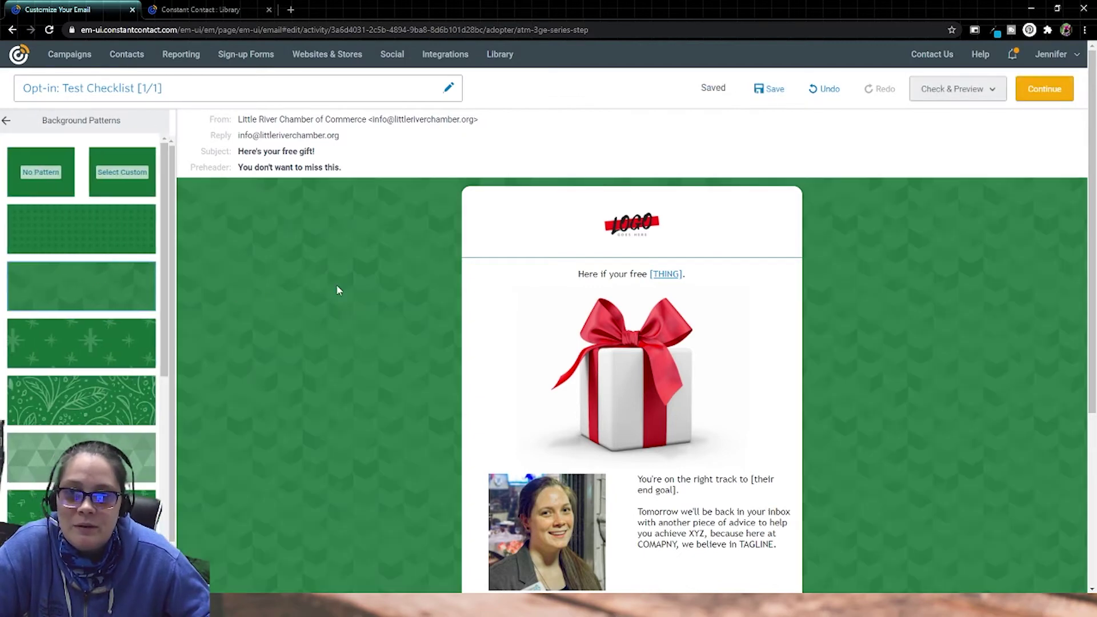
pyautogui.click(336, 283)
pyautogui.click(153, 277)
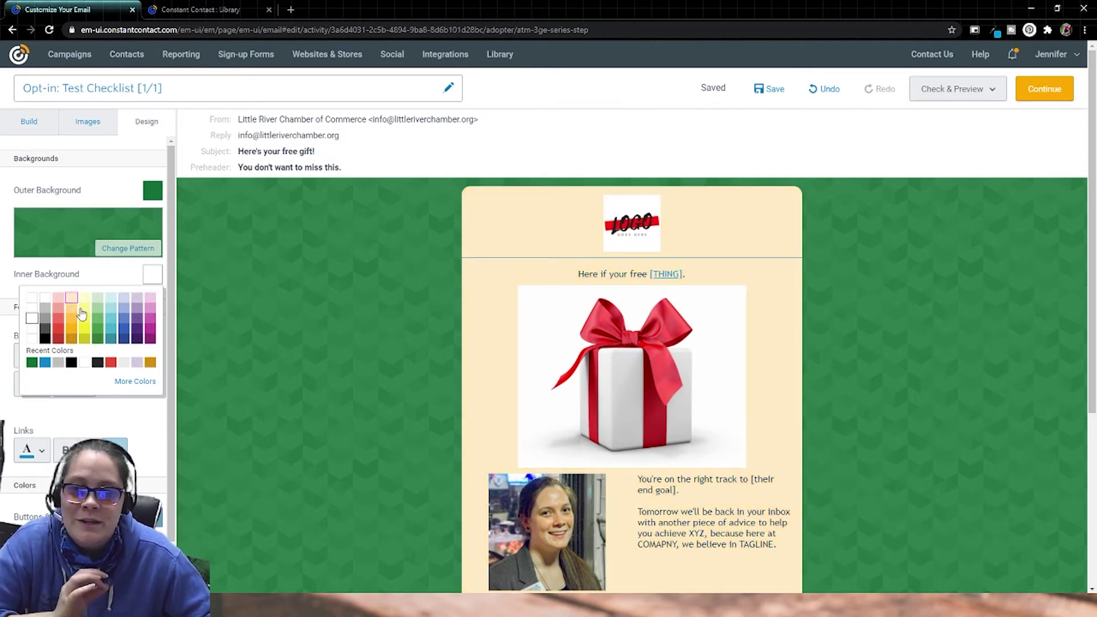
pyautogui.click(250, 310)
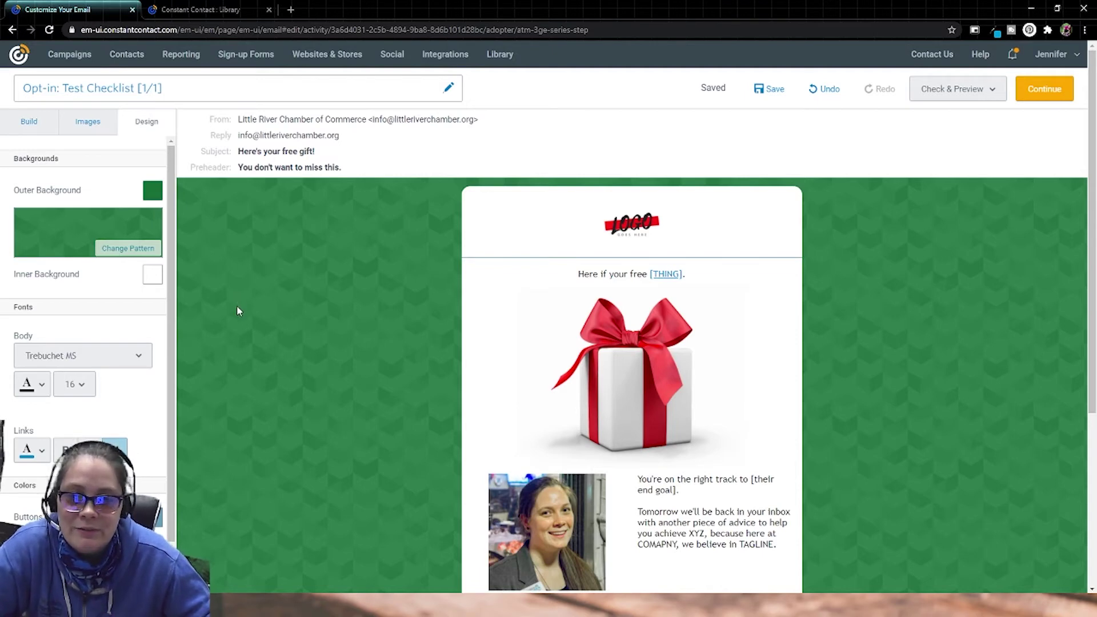
# Set the color of the buttons and dividers to red and save the email
pyautogui.scroll(-2, 222, 331)
pyautogui.scroll(-1, 158, 521)
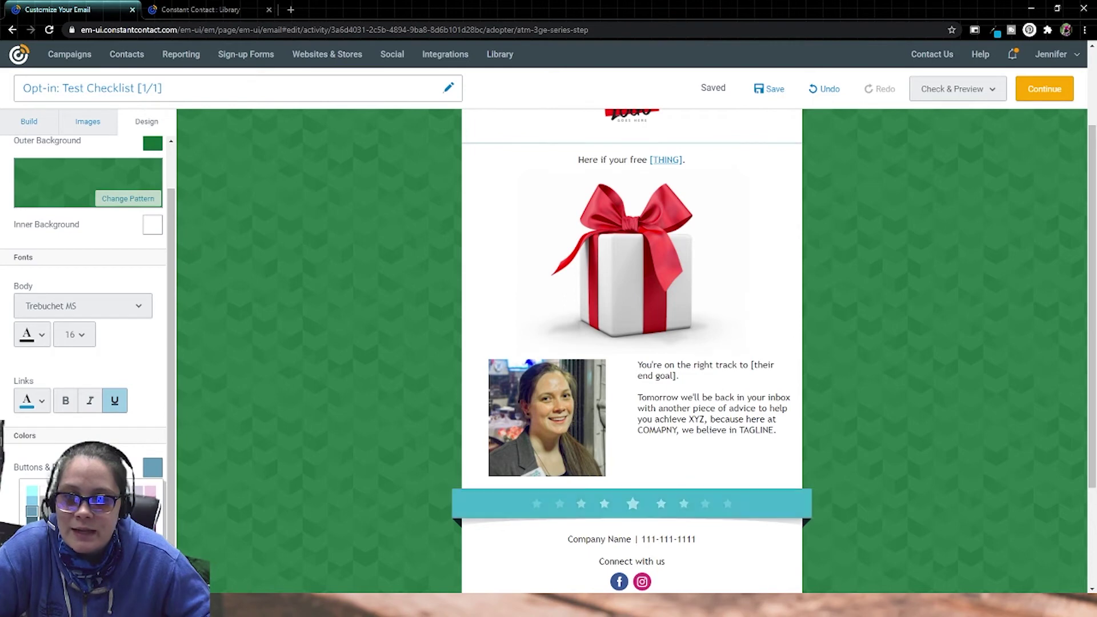
pyautogui.click(85, 502)
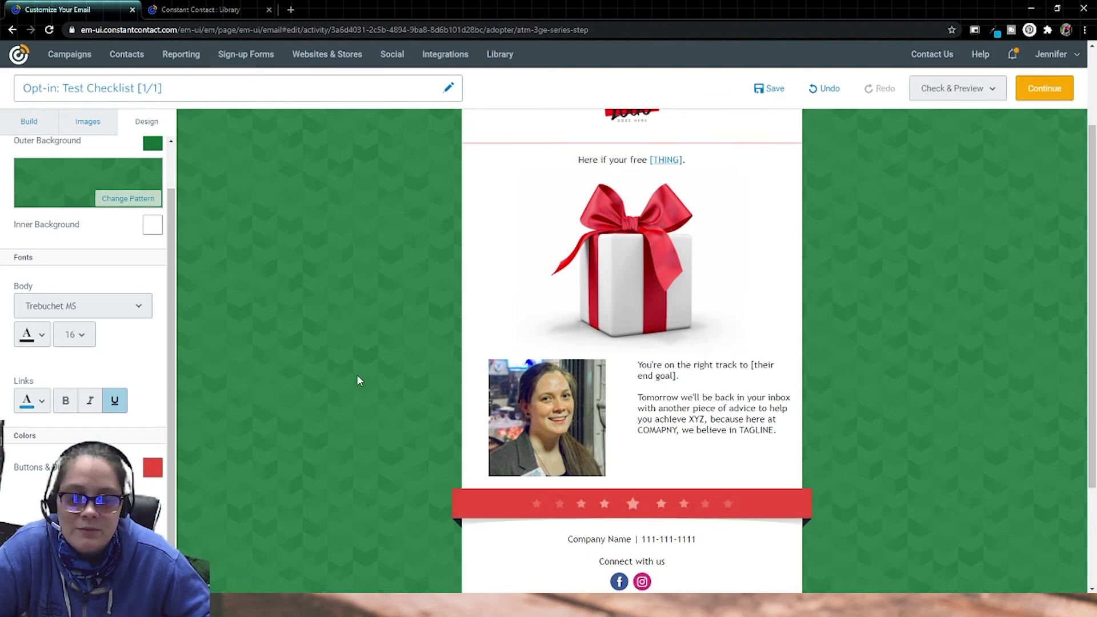
pyautogui.scroll(2, 343, 368)
pyautogui.scroll(-3, 318, 318)
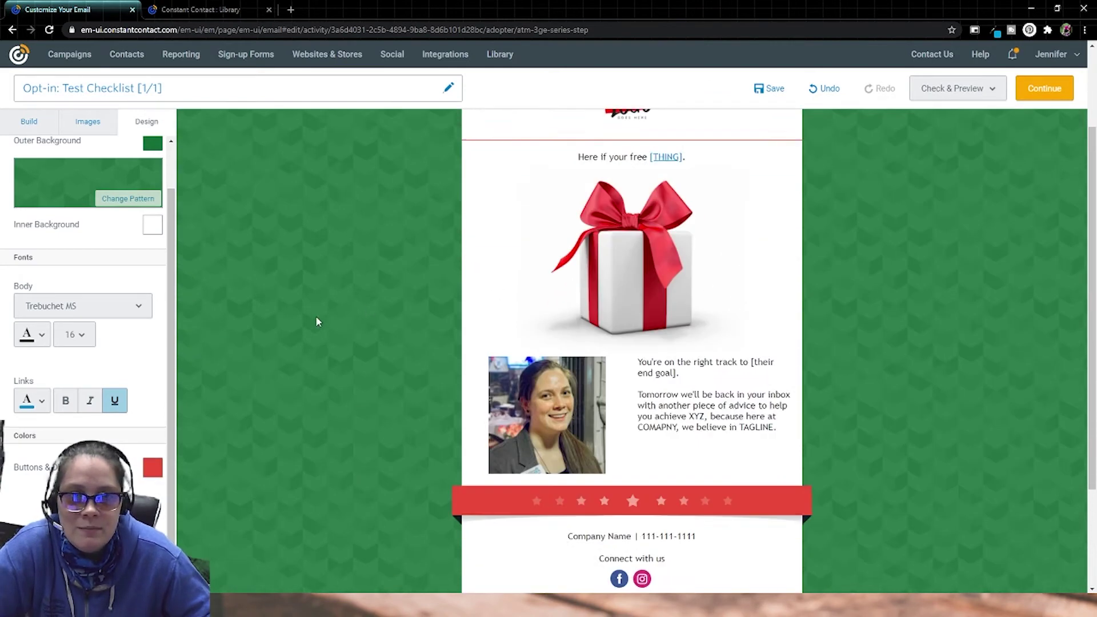
pyautogui.scroll(3, 654, 265)
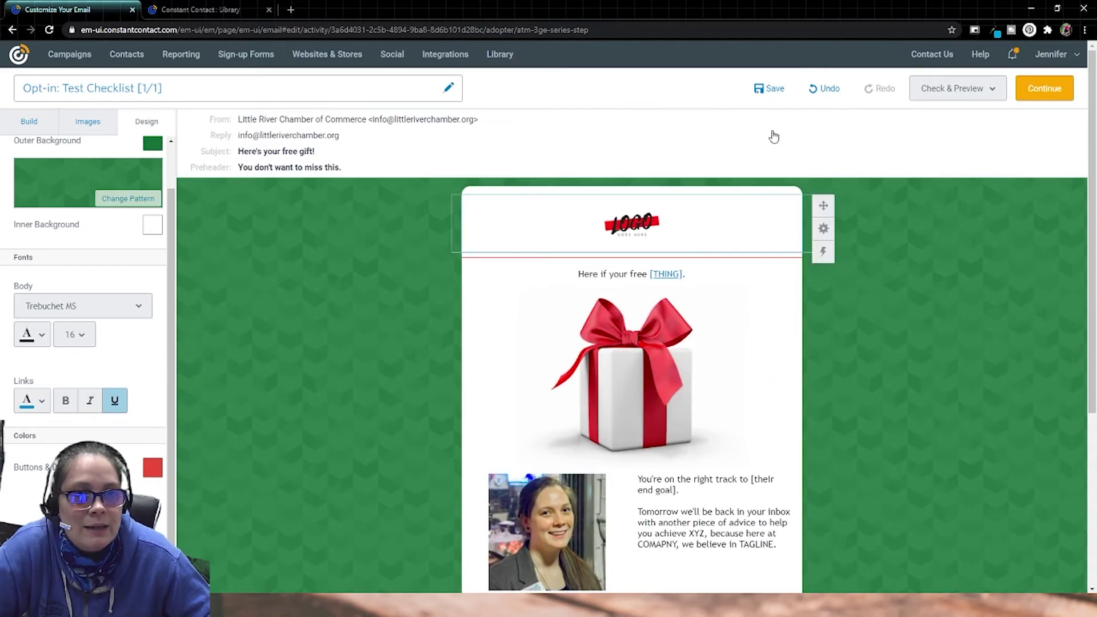
pyautogui.click(773, 89)
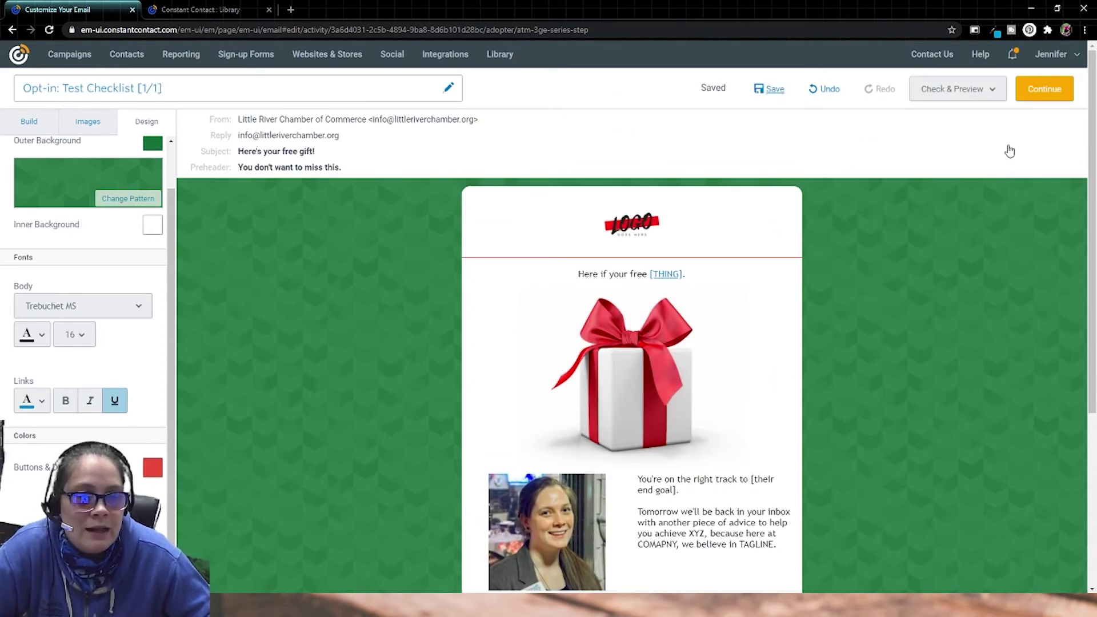
# Preview the desktop version of the email and look through its whole layout
pyautogui.click(961, 93)
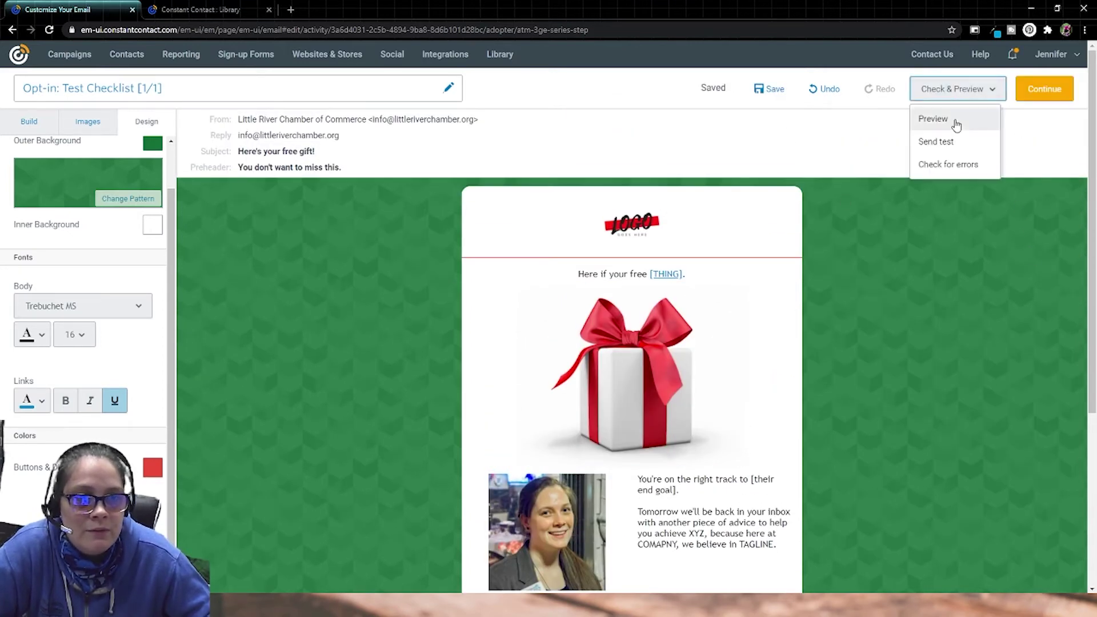
pyautogui.click(956, 125)
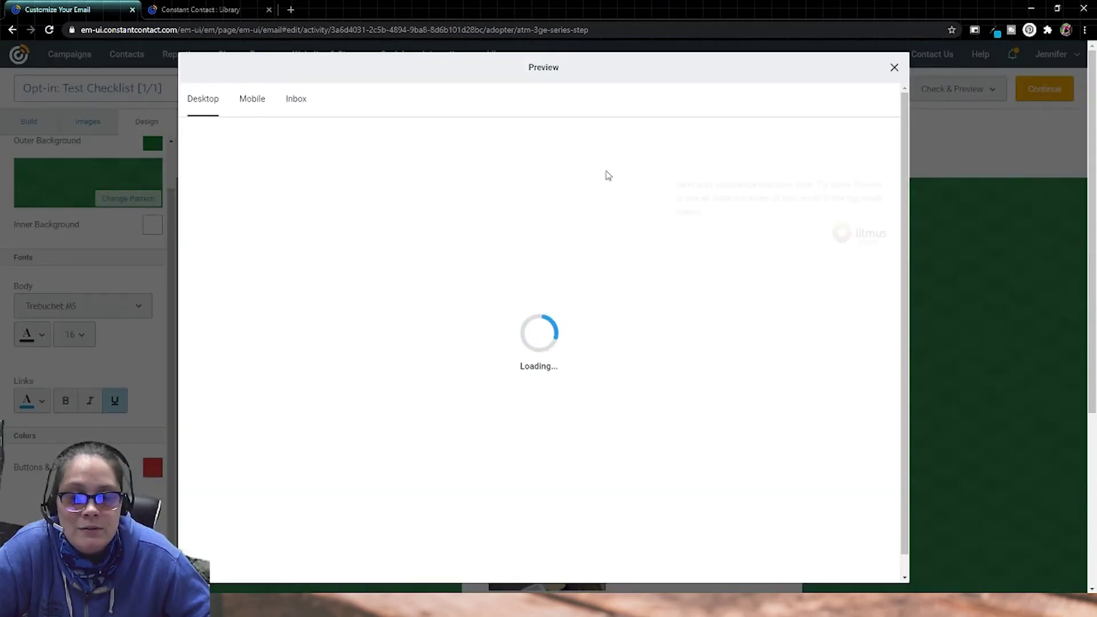
pyautogui.scroll(-3, 586, 273)
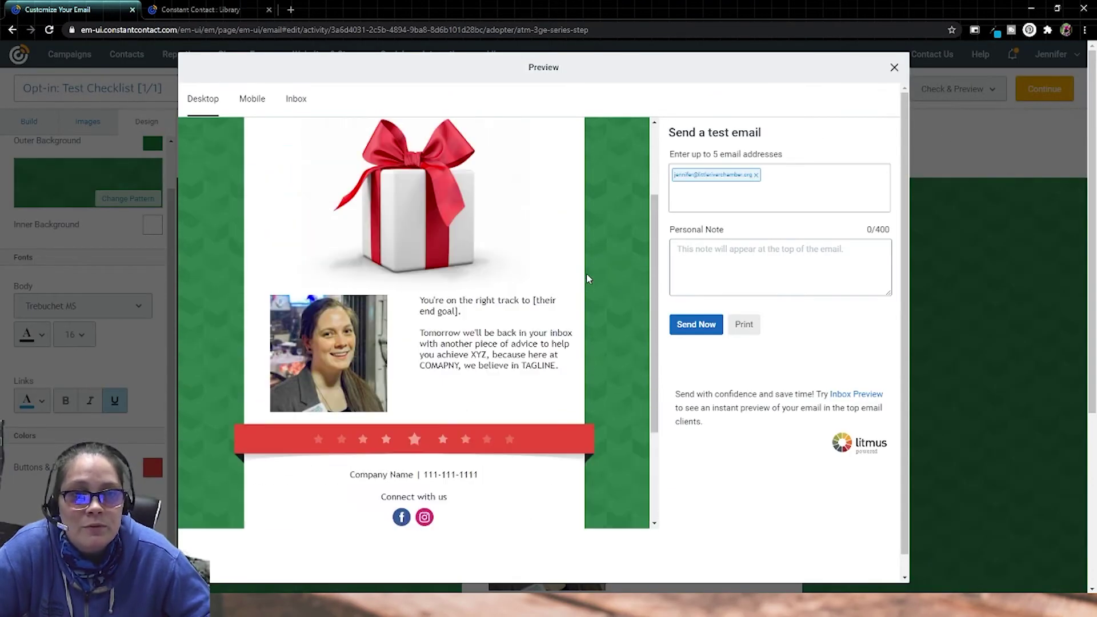
pyautogui.scroll(3, 586, 273)
# Remove the test email's recipient and write a personal note saying this is a draft and asking whether to move forward
pyautogui.click(756, 175)
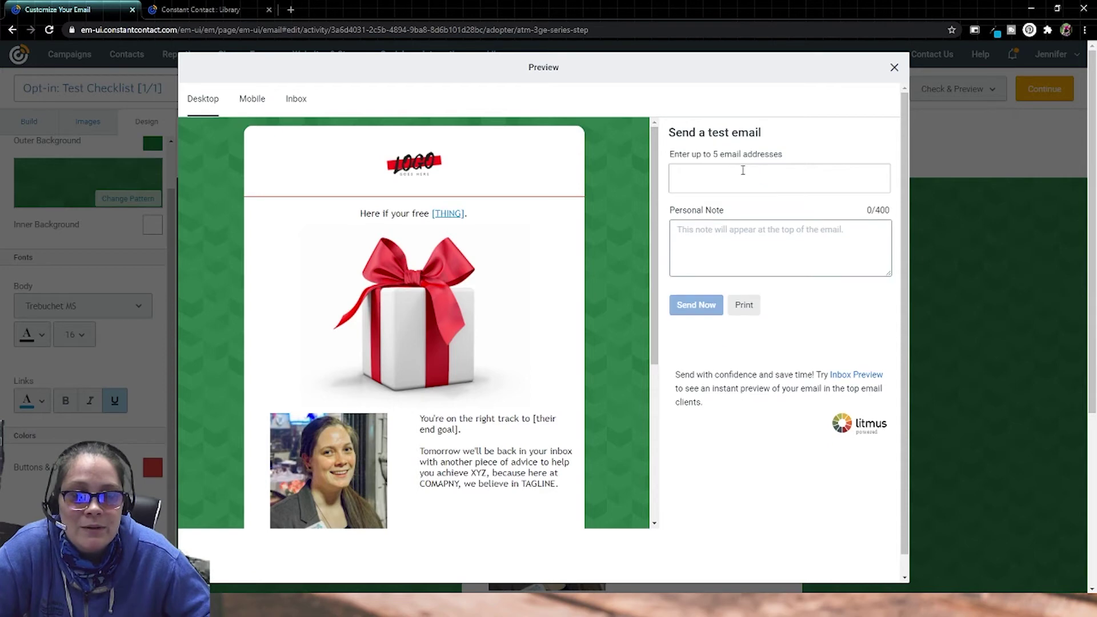
pyautogui.click(775, 270)
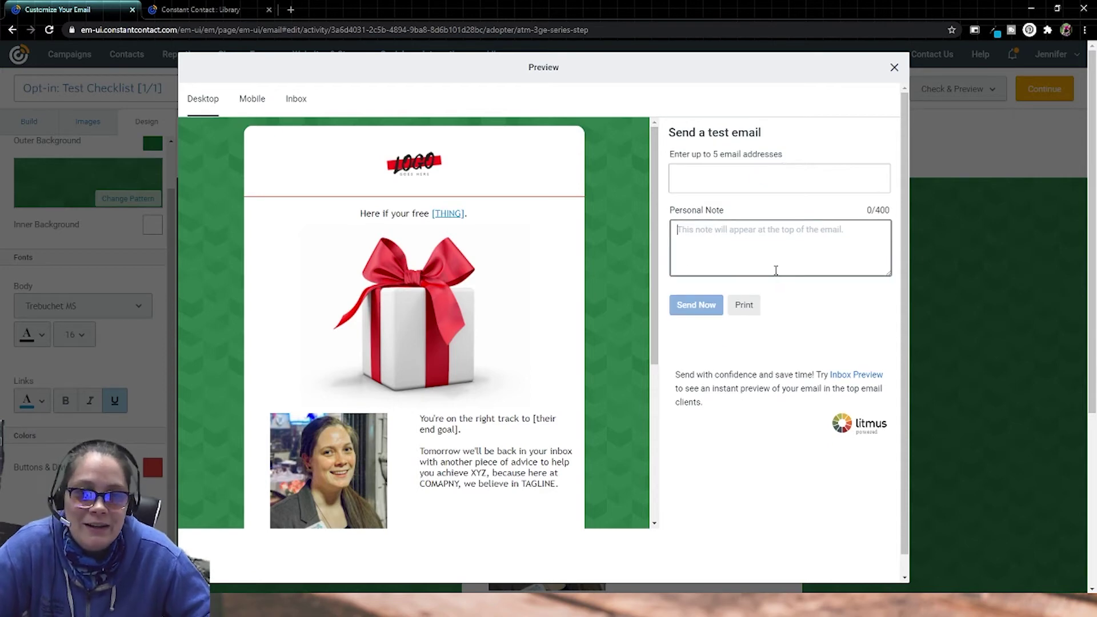
pyautogui.write('This is a draft from Izzy. Let me know if I can move forward.')
pyautogui.click(828, 303)
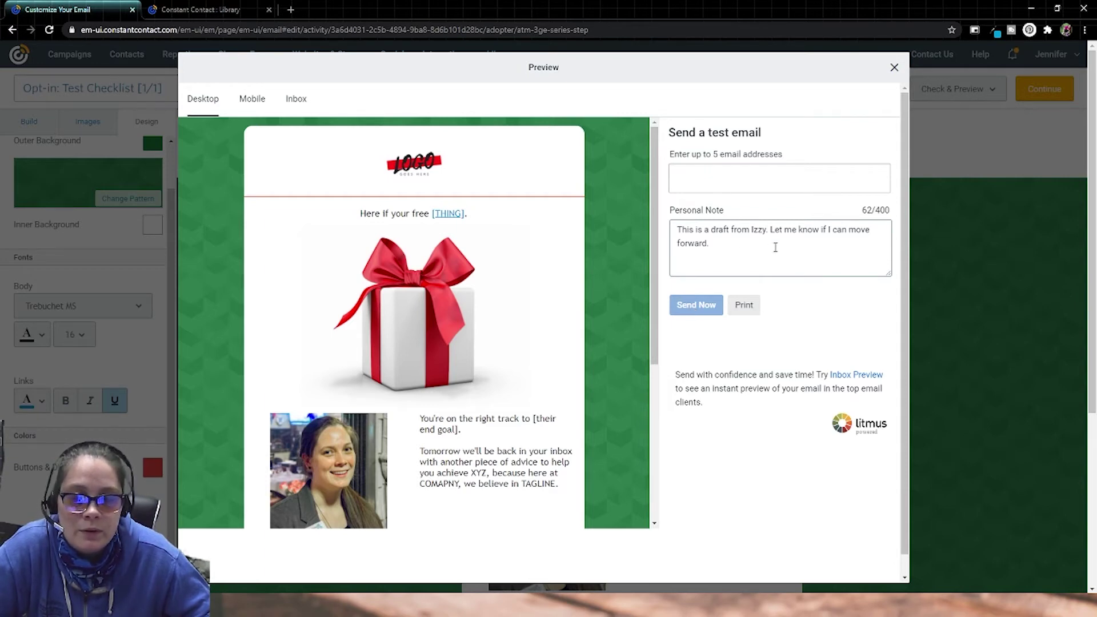
pyautogui.scroll(-5, 615, 308)
pyautogui.scroll(5, 615, 308)
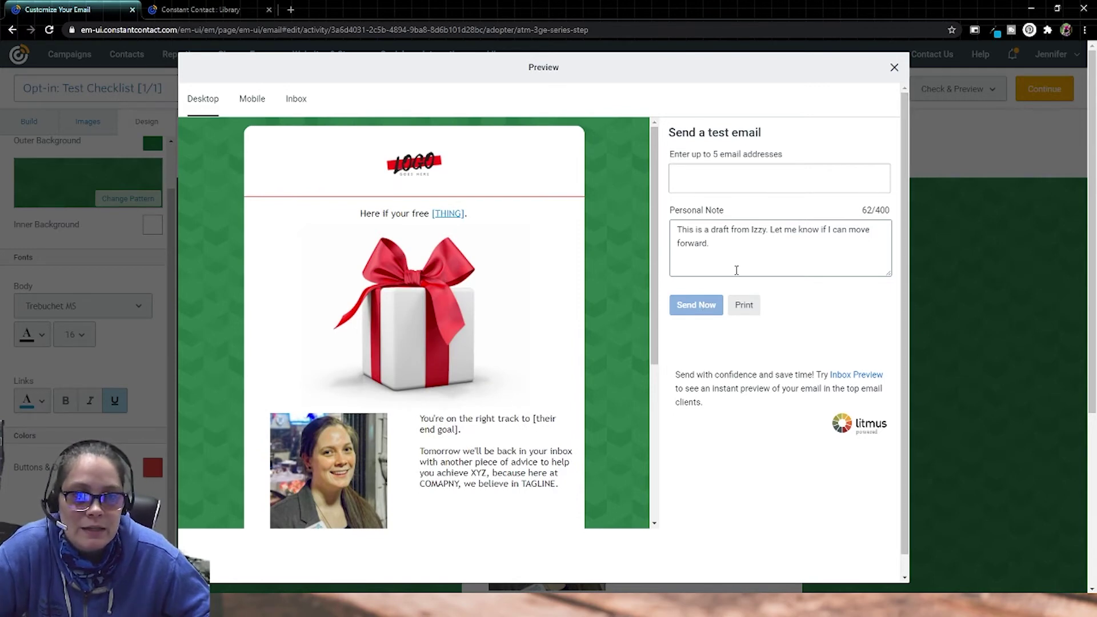
# Close the preview without sending a test and continue from the email editor
pyautogui.click(894, 67)
pyautogui.click(1044, 88)
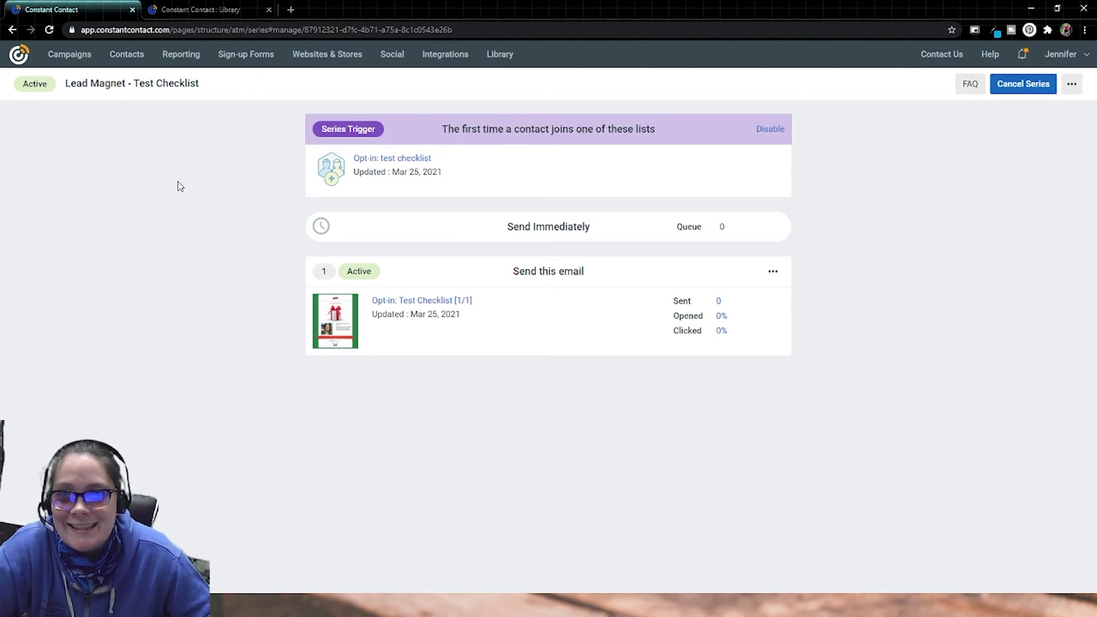
# Open the Sign-up Forms page in a new browser tab and look over the existing forms and other opt-in options
pyautogui.rightClick(247, 60)
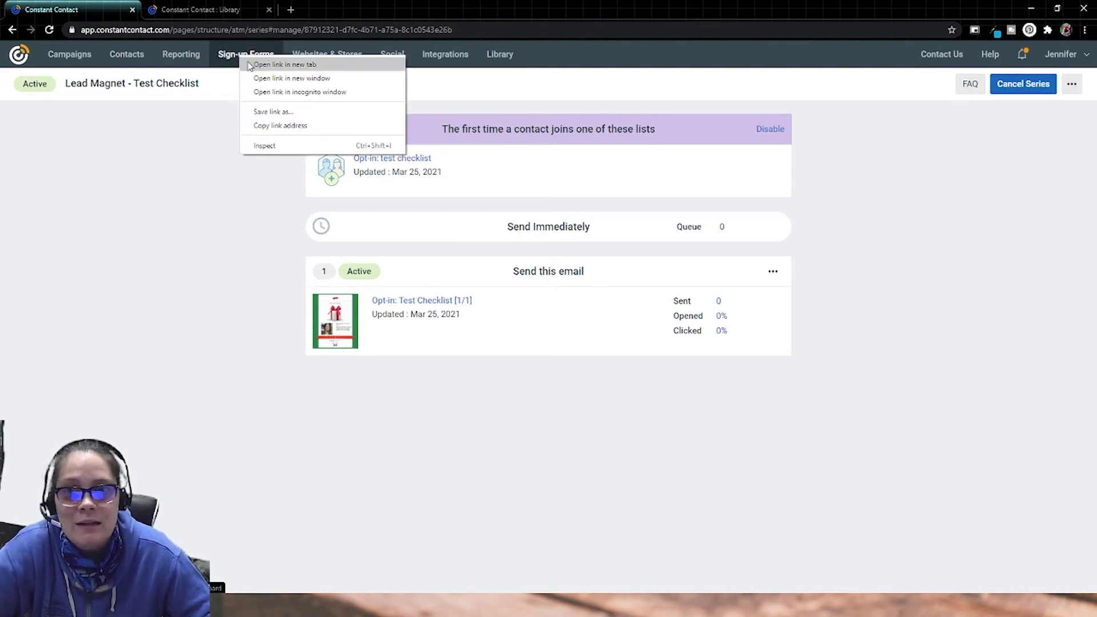
pyautogui.click(284, 65)
pyautogui.click(338, 9)
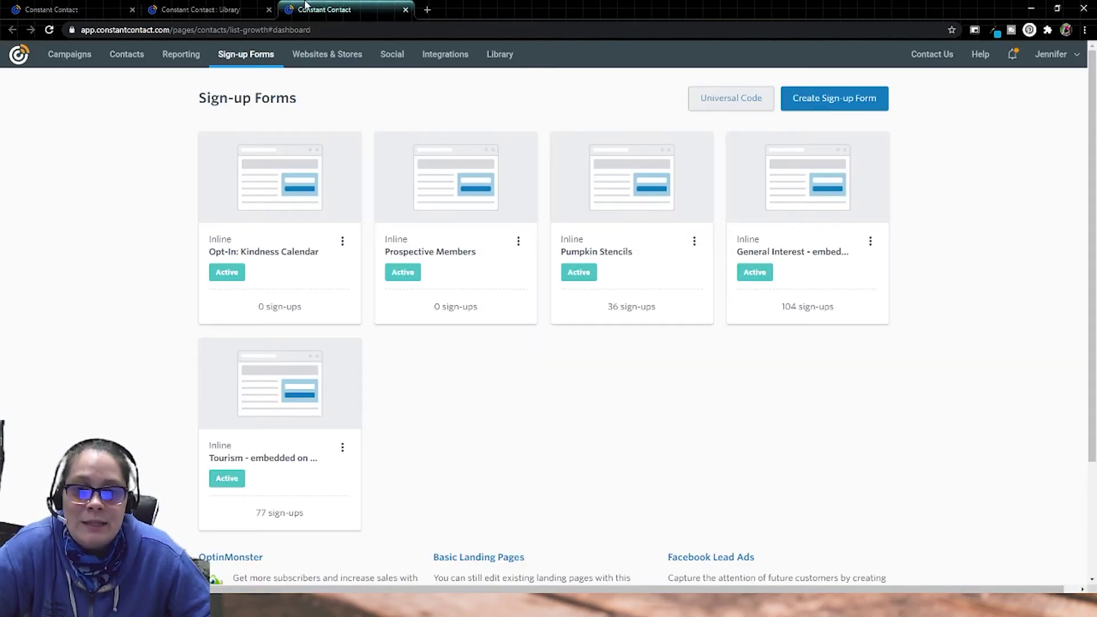
pyautogui.scroll(-3, 161, 199)
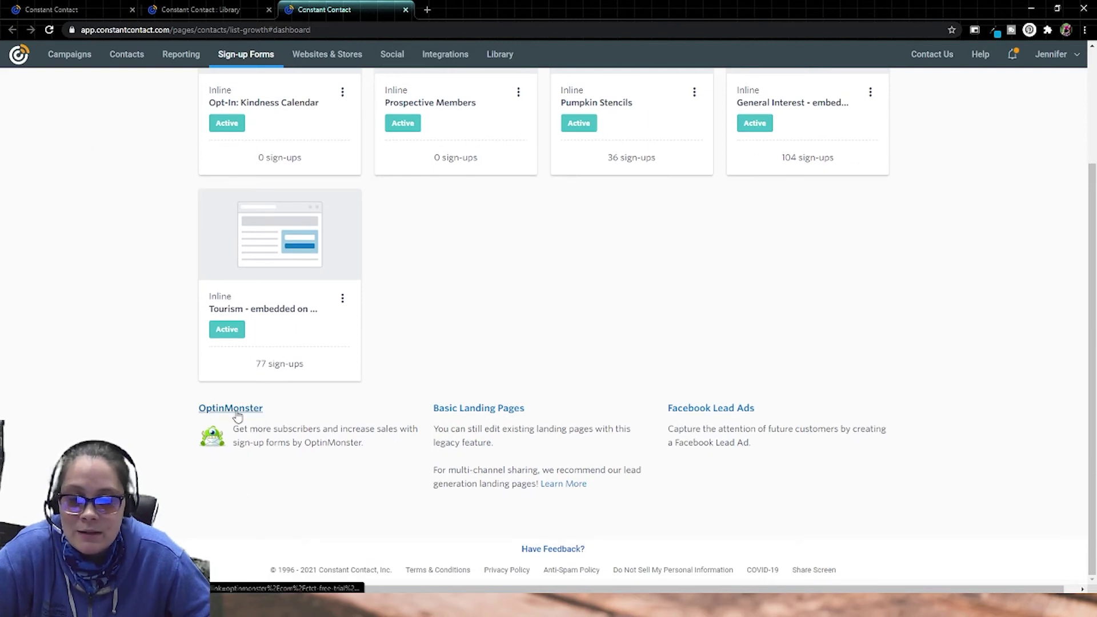
pyautogui.scroll(2, 294, 455)
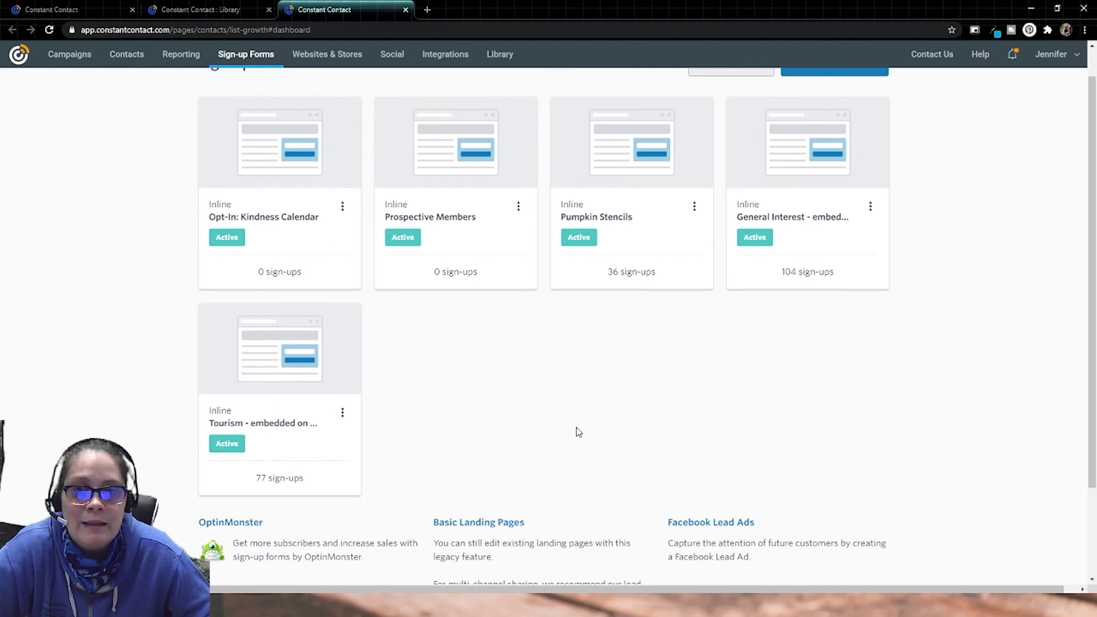
pyautogui.scroll(1, 577, 427)
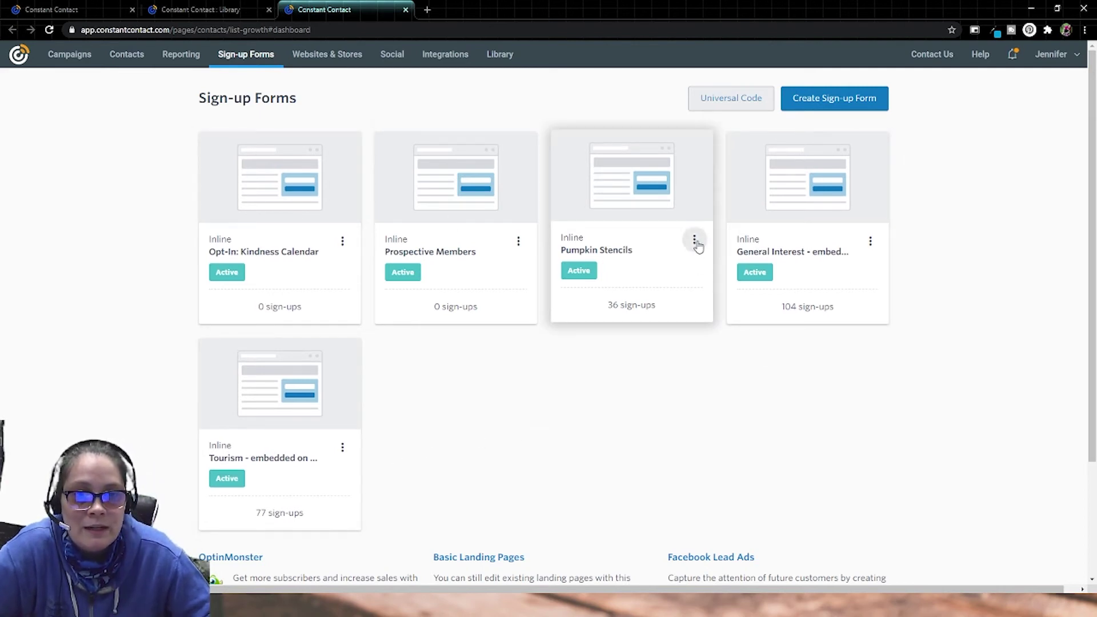
# Copy the Pumpkin Stencils form's inline embed code and return to the list of sign-up forms
pyautogui.click(694, 242)
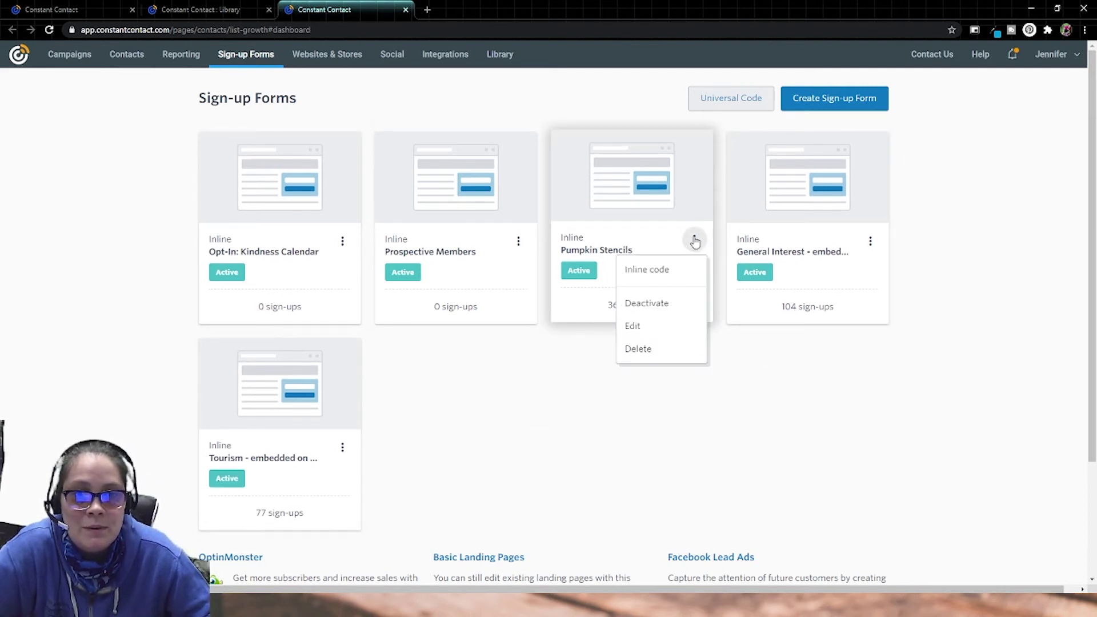
pyautogui.click(673, 271)
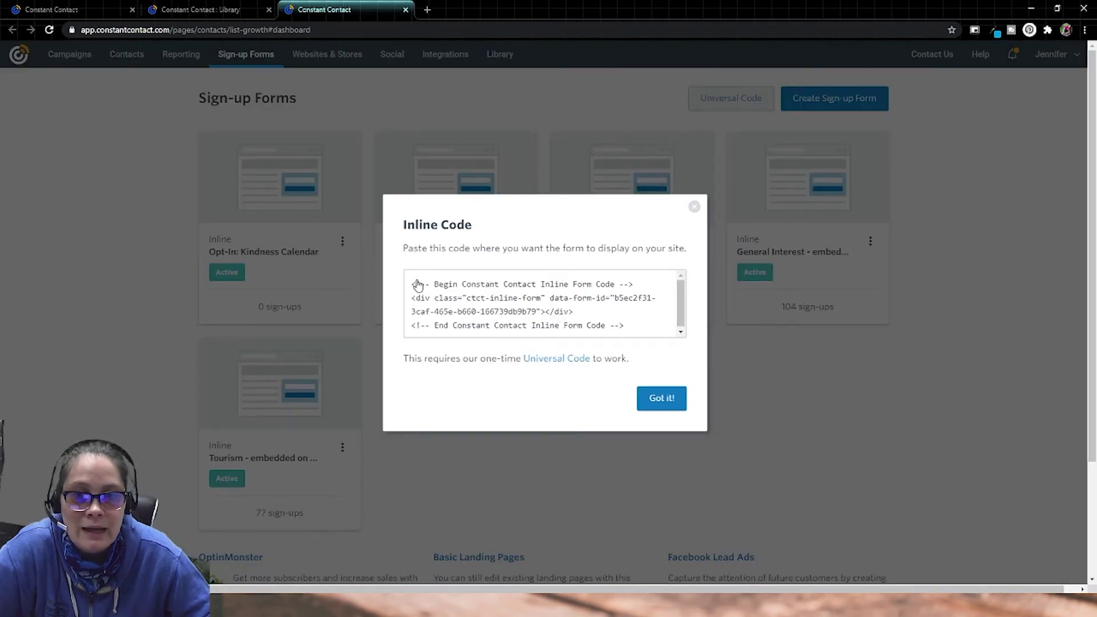
pyautogui.click(604, 312)
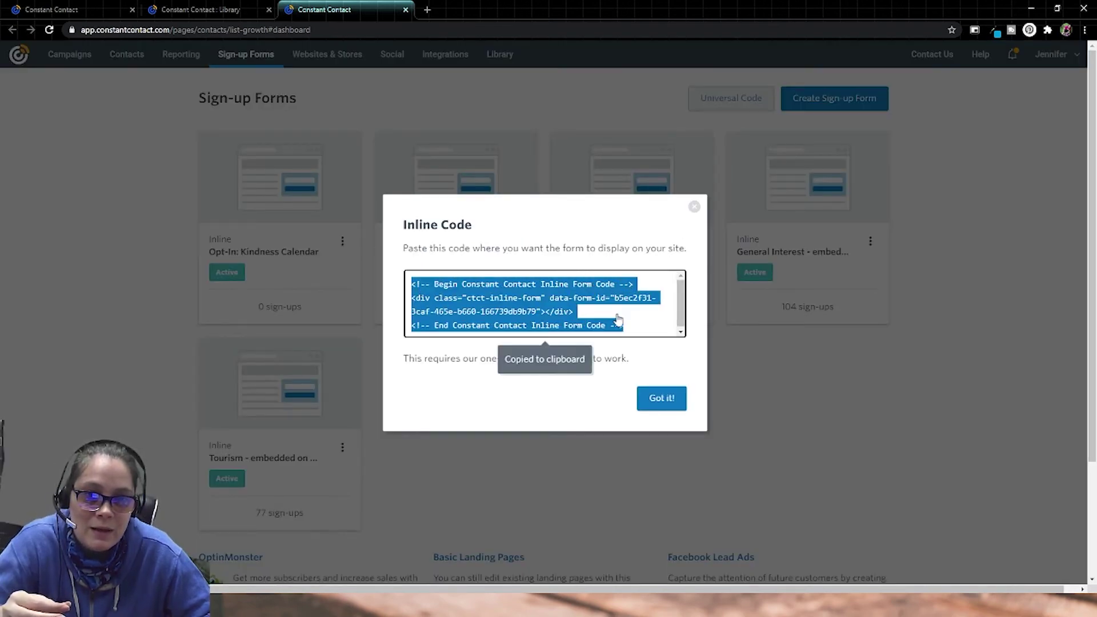
pyautogui.click(694, 207)
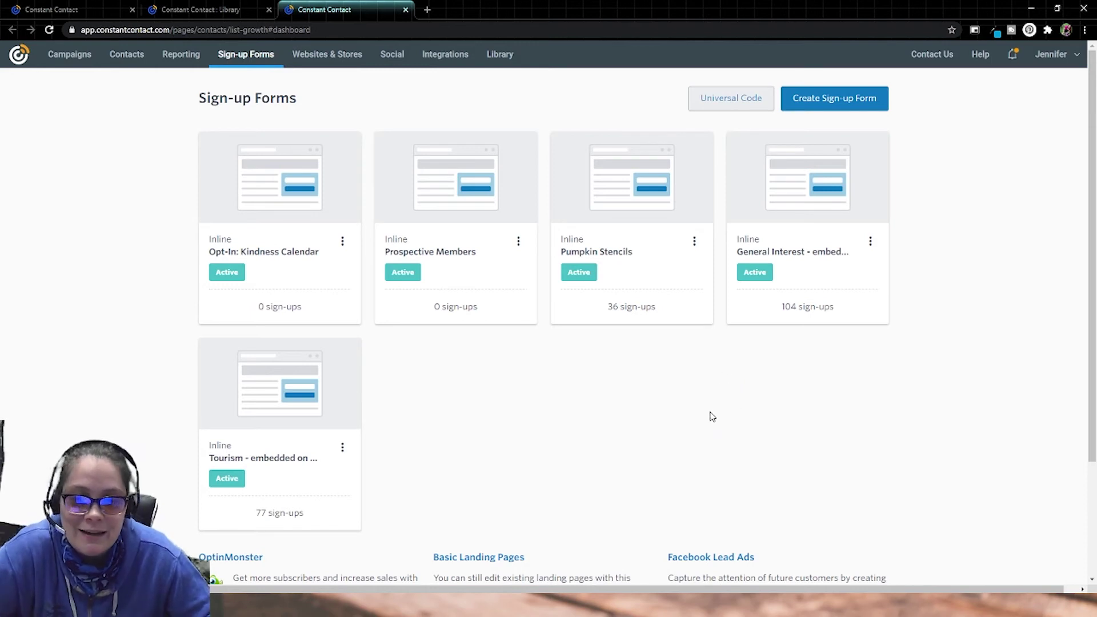
# Create a new lead generation landing page from the Basic Landing Pages information below the sign-up forms
pyautogui.scroll(-1, 709, 417)
pyautogui.scroll(-2, 544, 438)
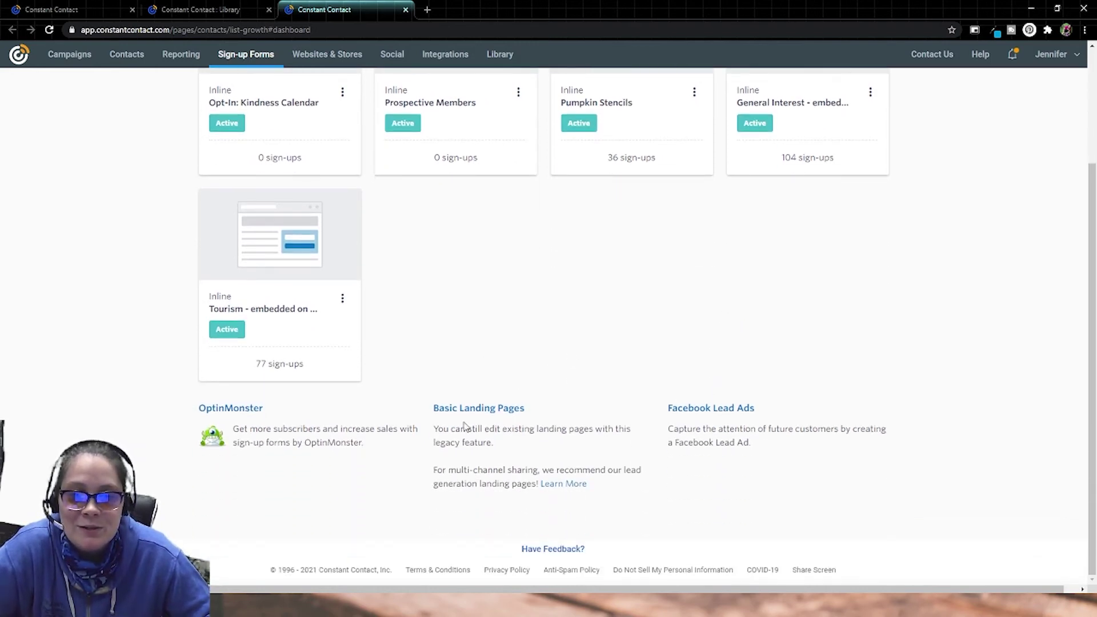
pyautogui.click(562, 483)
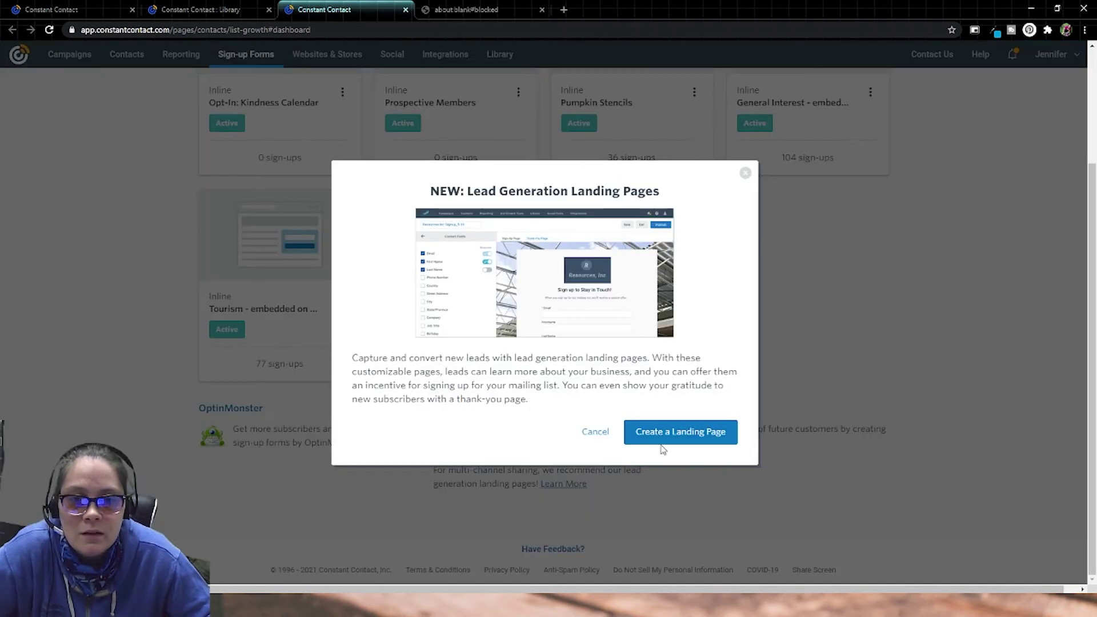
pyautogui.click(666, 441)
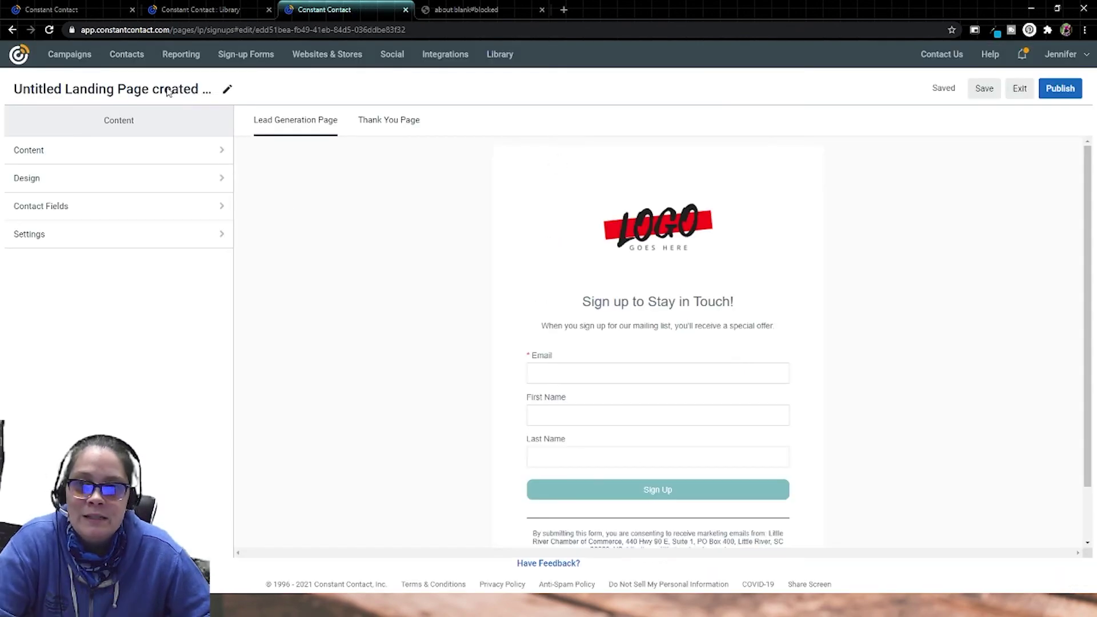
# Rename the untitled landing page to "Opt-in: Test Checklist"
pyautogui.click(227, 90)
pyautogui.click(607, 321)
pyautogui.hotkey('ctrl', 'a')
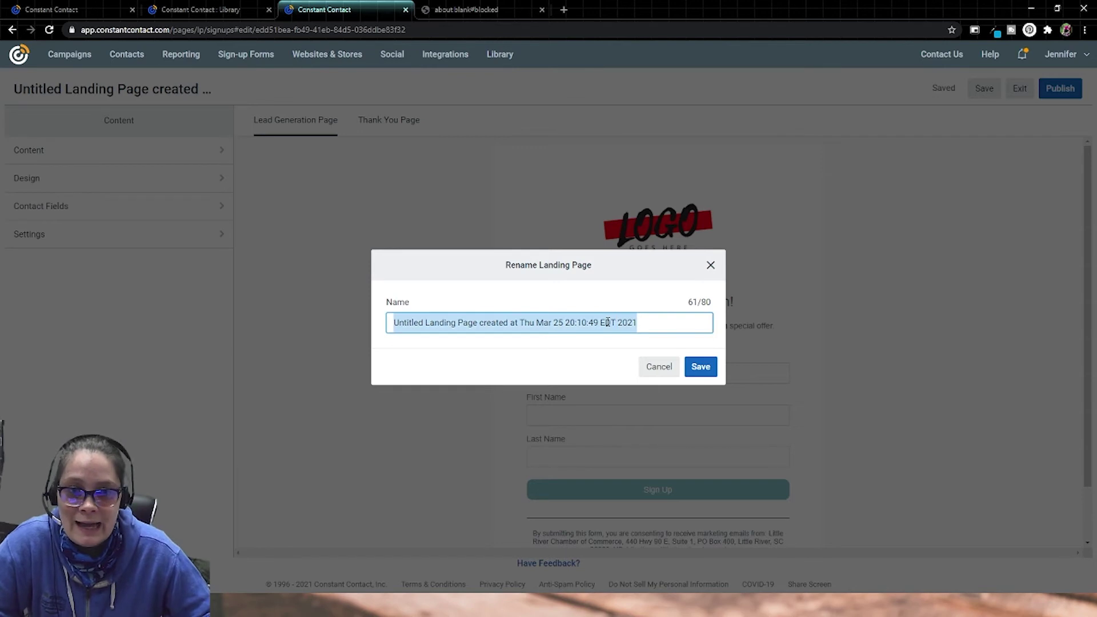
pyautogui.hotkey('ctrl', 'v')
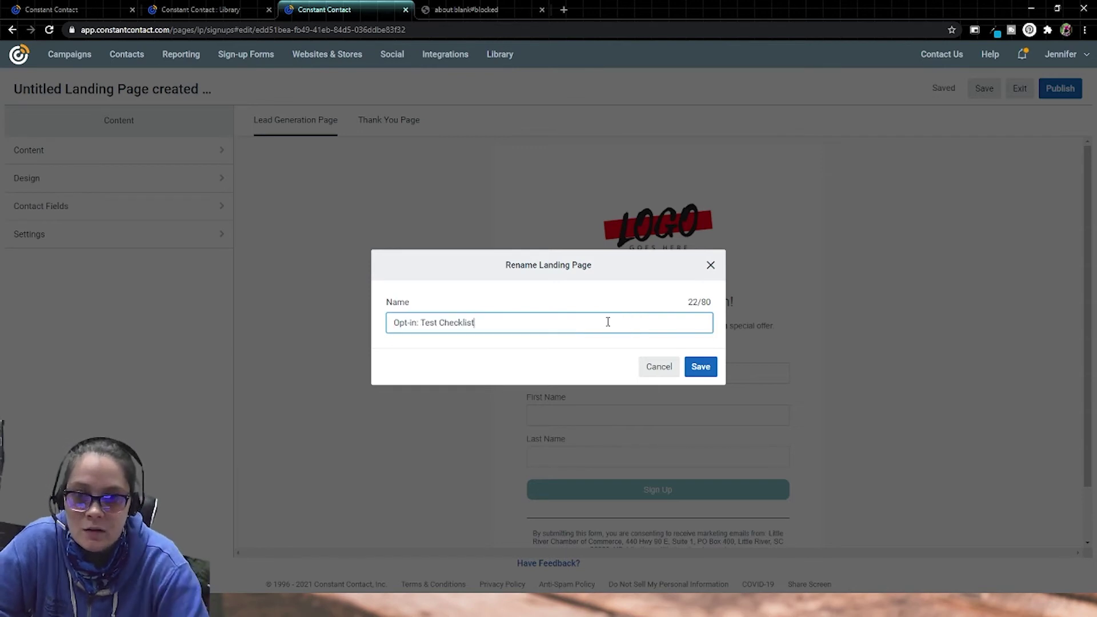
pyautogui.click(708, 370)
# Set the headline to "Download our free Checklist for New Homeowners", describe the checklist's benefits and contents, and label the button "Get the Checklist"
pyautogui.click(165, 161)
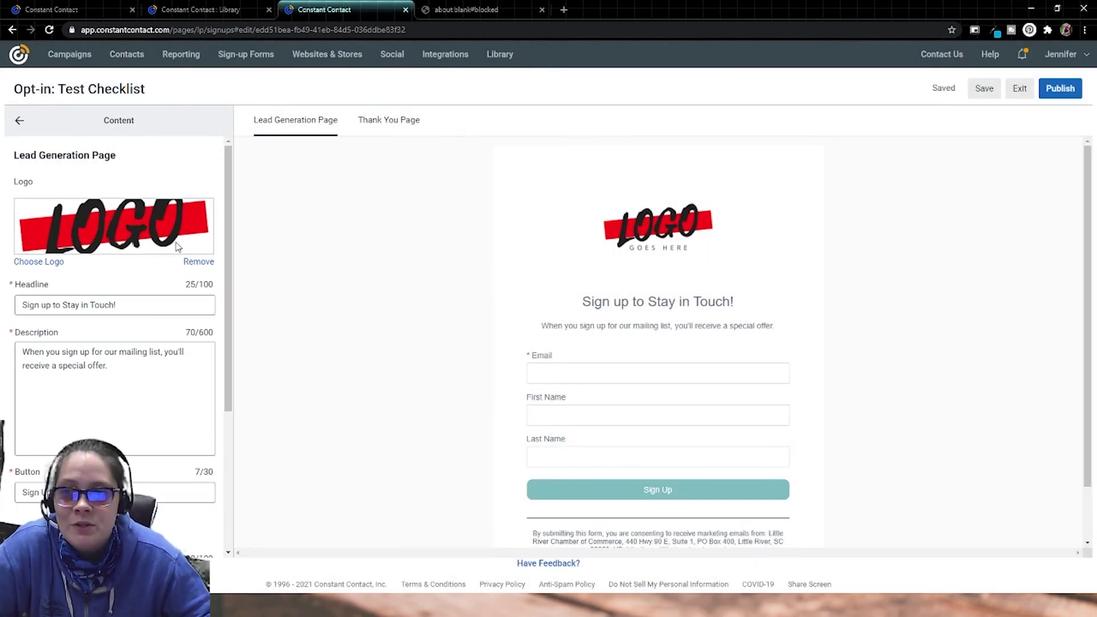
pyautogui.moveTo(171, 311); pyautogui.dragTo(6, 307)
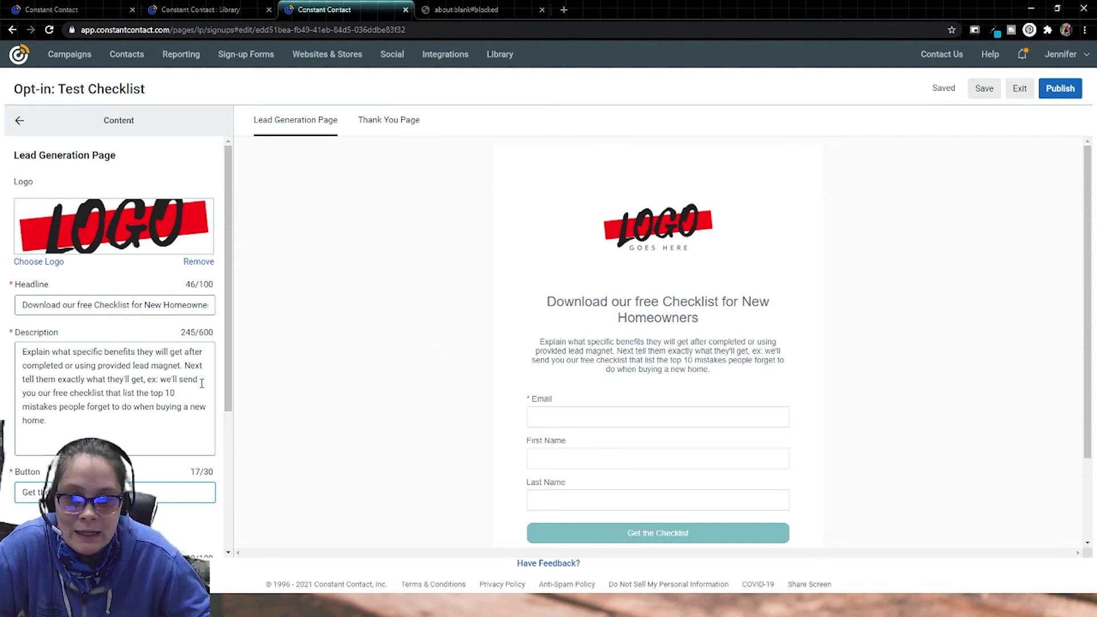
# Review the description text, the whole landing page preview and the Thank You Page content fields
pyautogui.moveTo(142, 437); pyautogui.dragTo(21, 349)
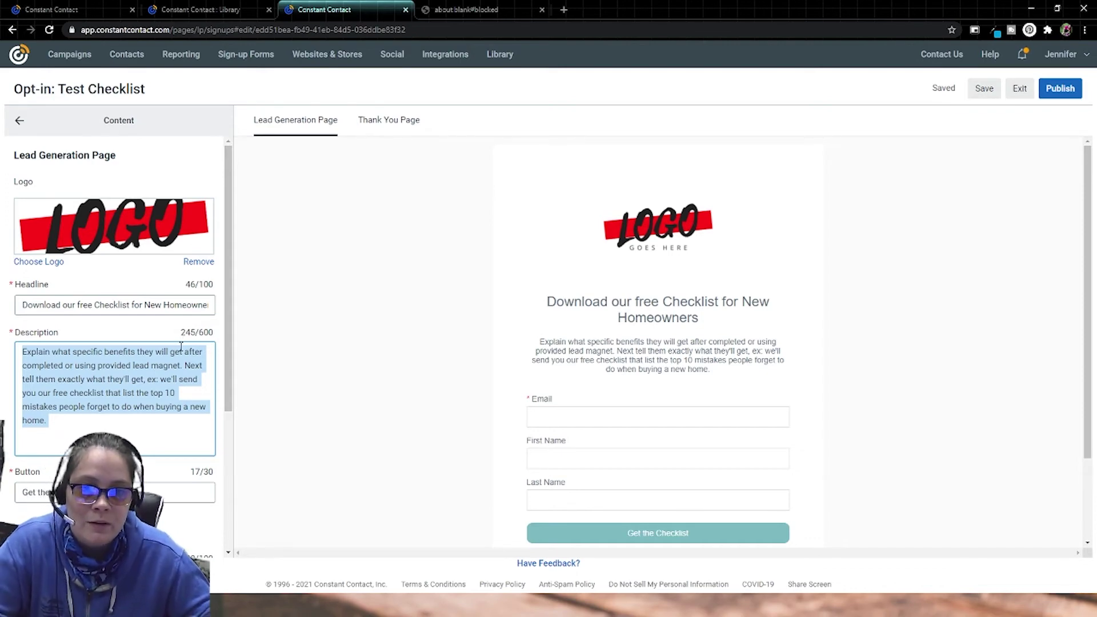
pyautogui.scroll(-2, 180, 347)
pyautogui.scroll(-2, 416, 345)
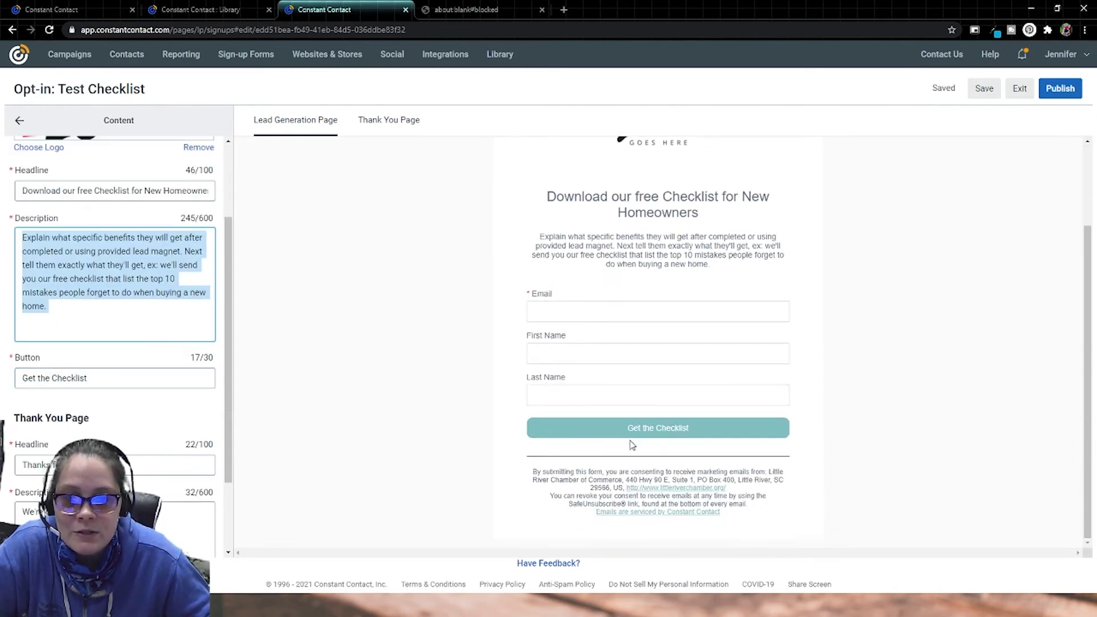
pyautogui.scroll(1, 438, 422)
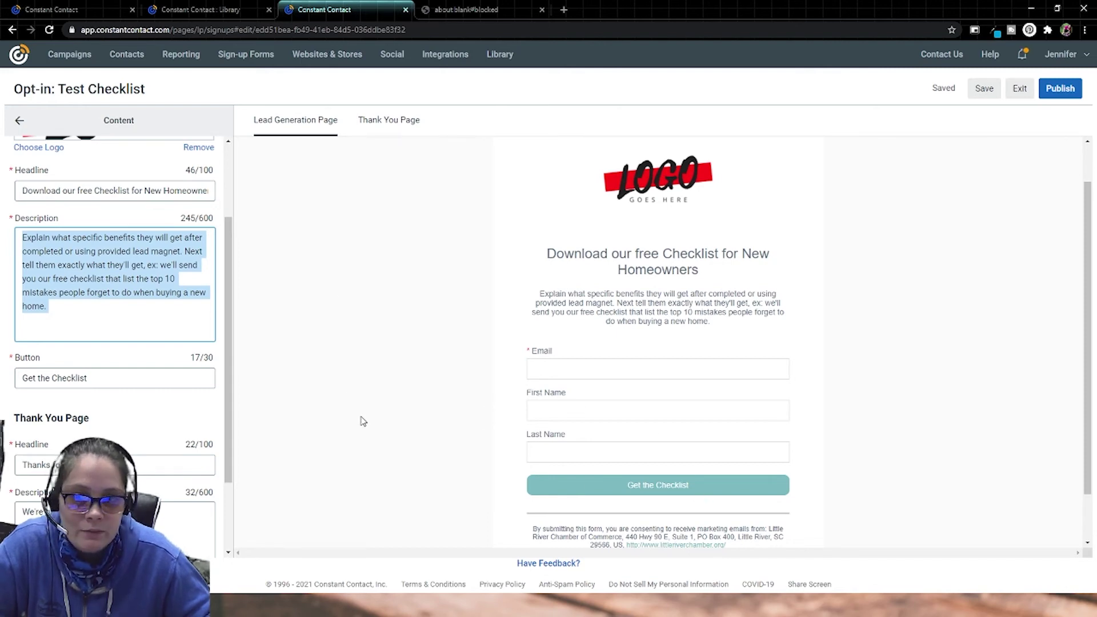
pyautogui.scroll(-2, 434, 423)
pyautogui.scroll(2, 497, 422)
pyautogui.scroll(-1, 136, 415)
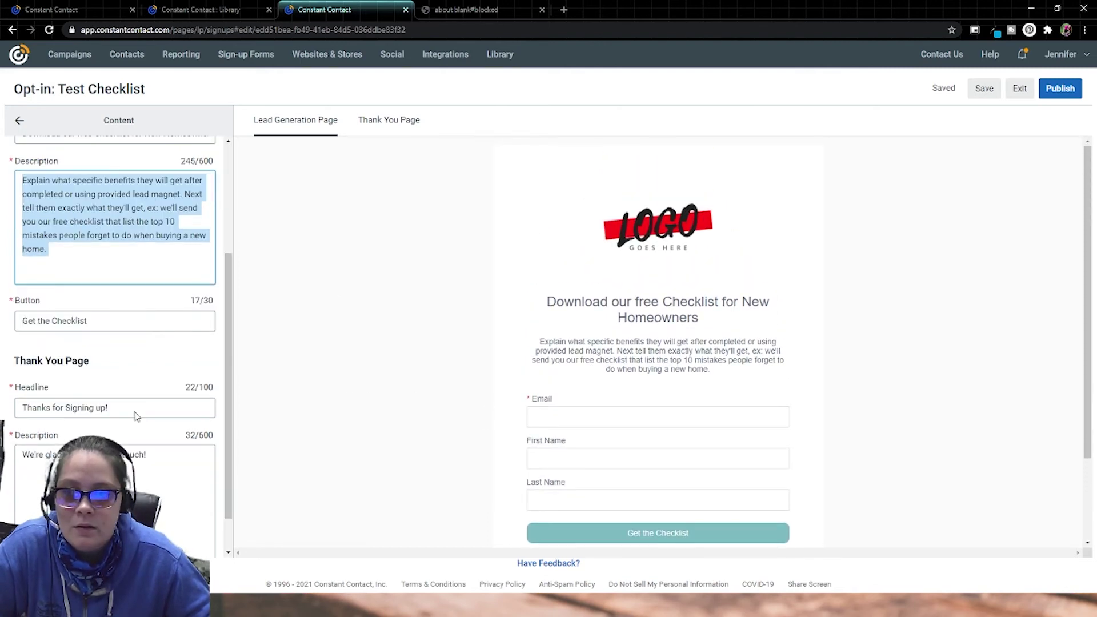
pyautogui.scroll(3, 154, 297)
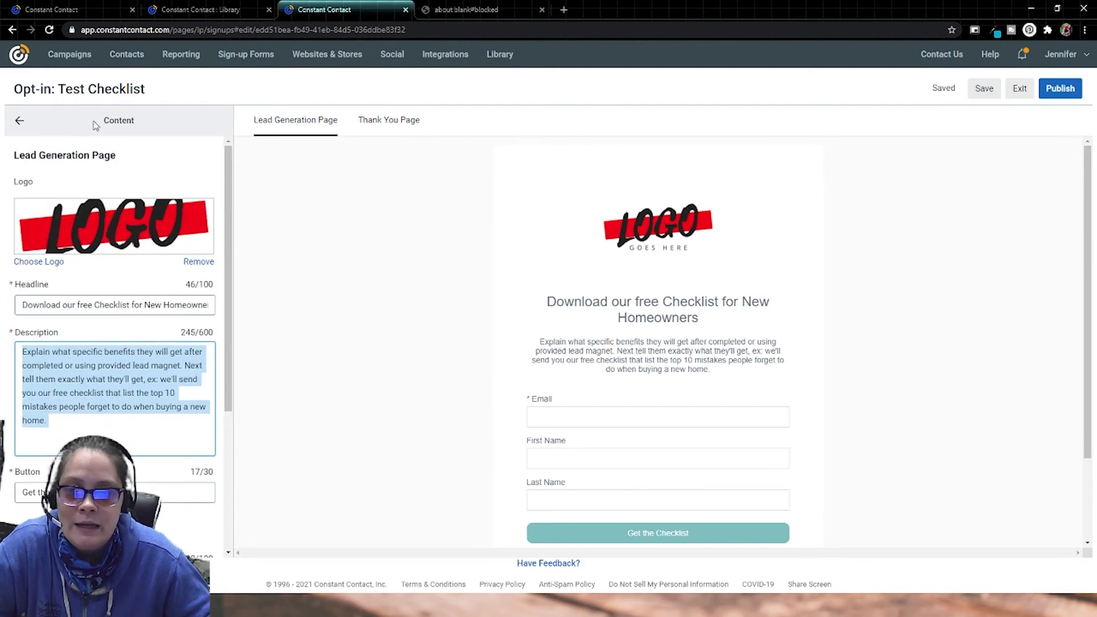
# Set the landing page's outer background to light gray in the design settings
pyautogui.click(17, 122)
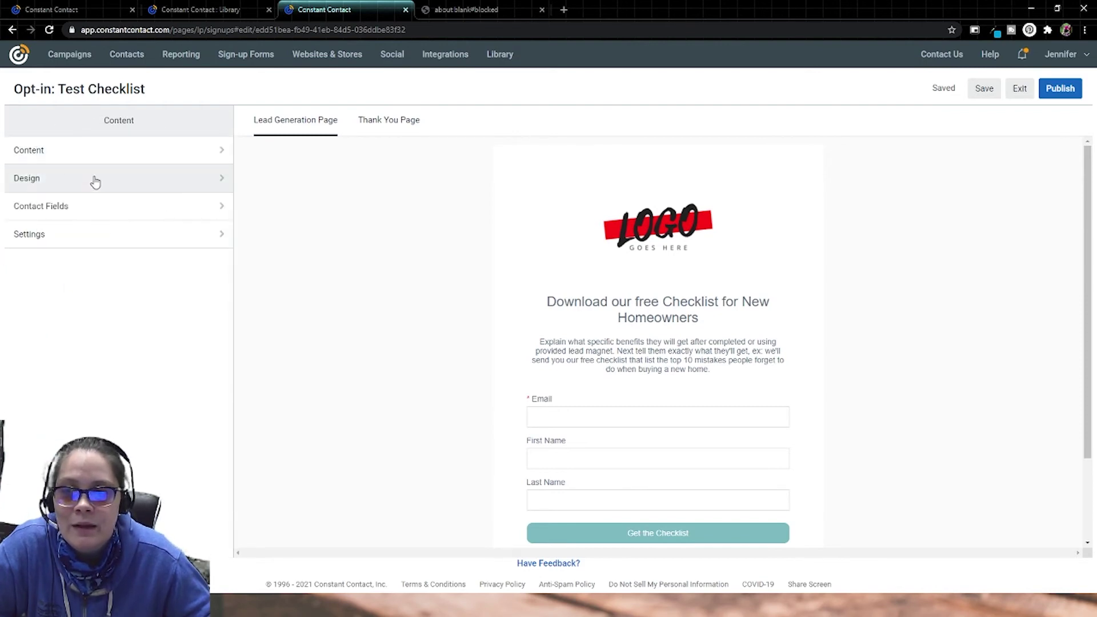
pyautogui.click(91, 186)
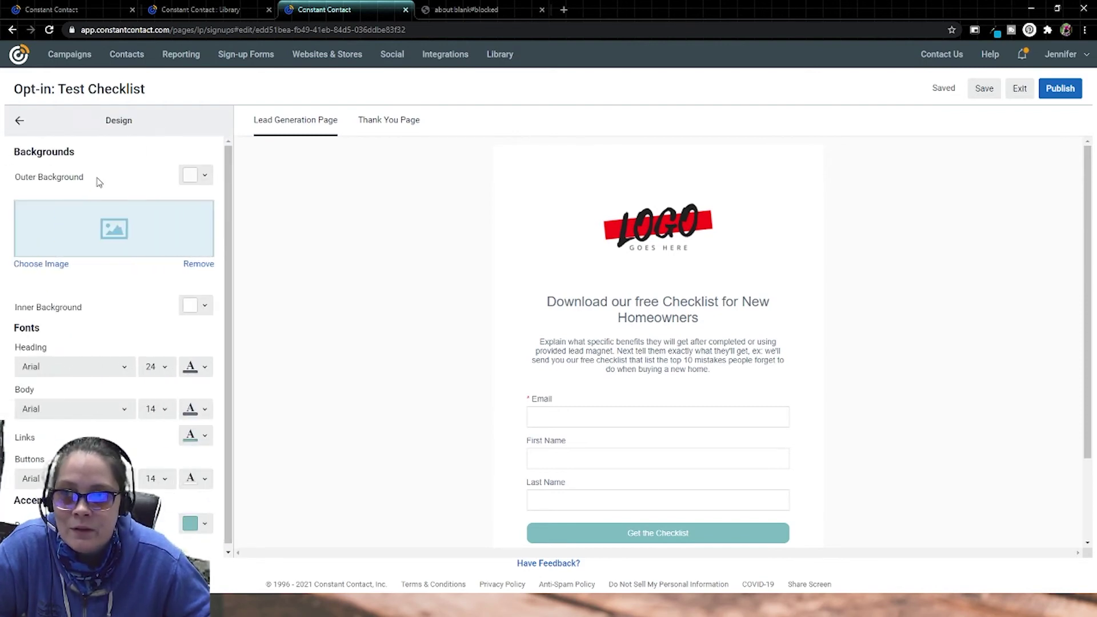
pyautogui.click(200, 183)
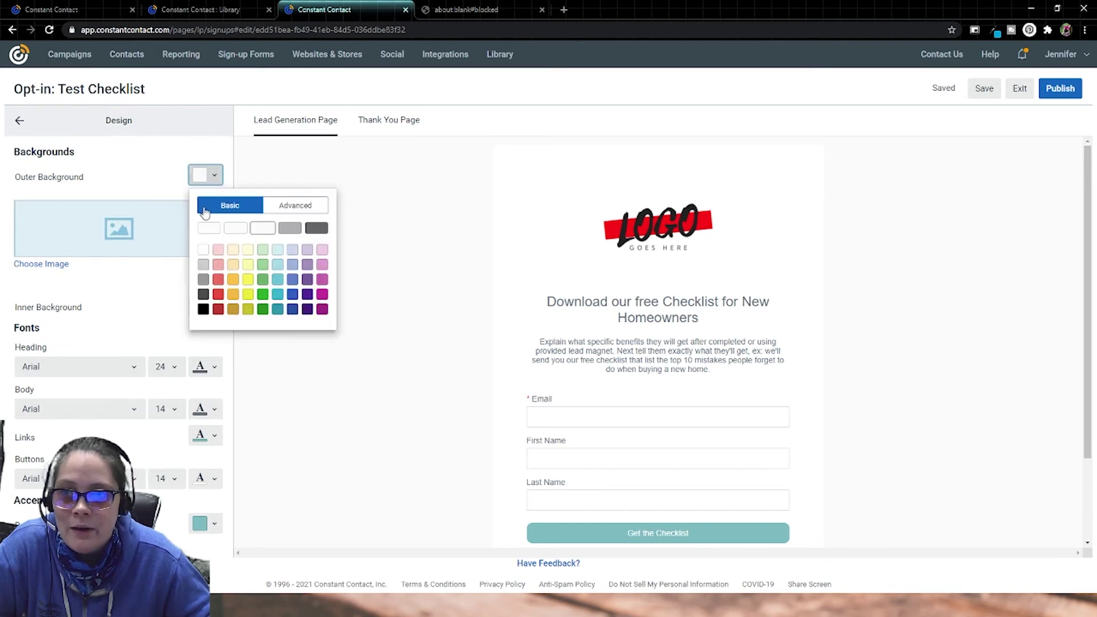
pyautogui.click(203, 268)
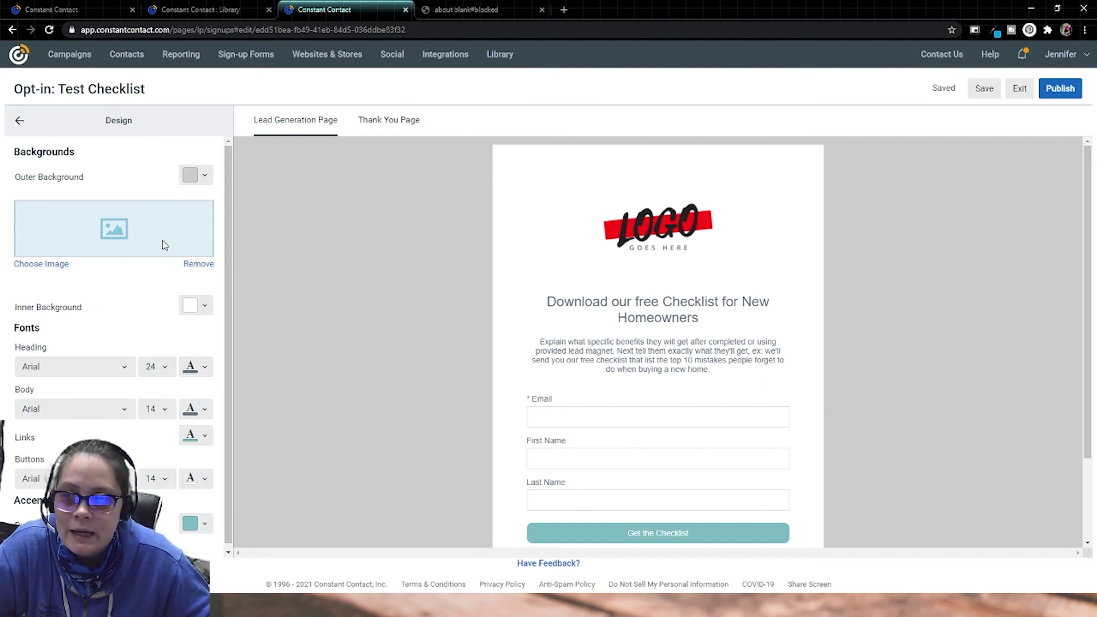
pyautogui.scroll(-1, 160, 231)
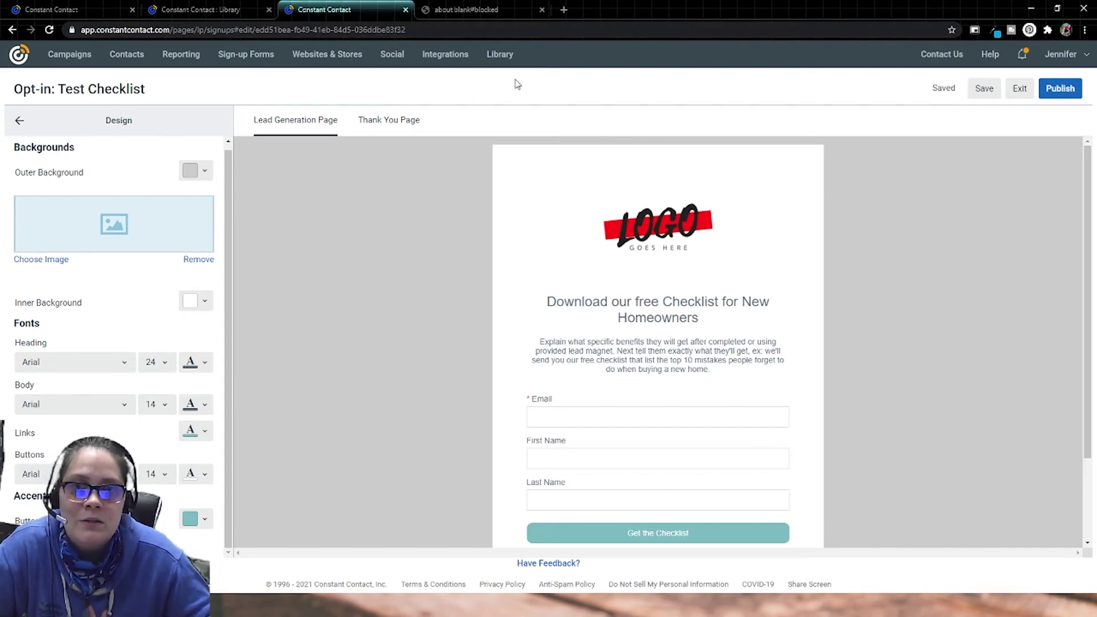
# Open officedepot.com in a new browser tab and look at the Eye Dropper extension there
pyautogui.click(563, 10)
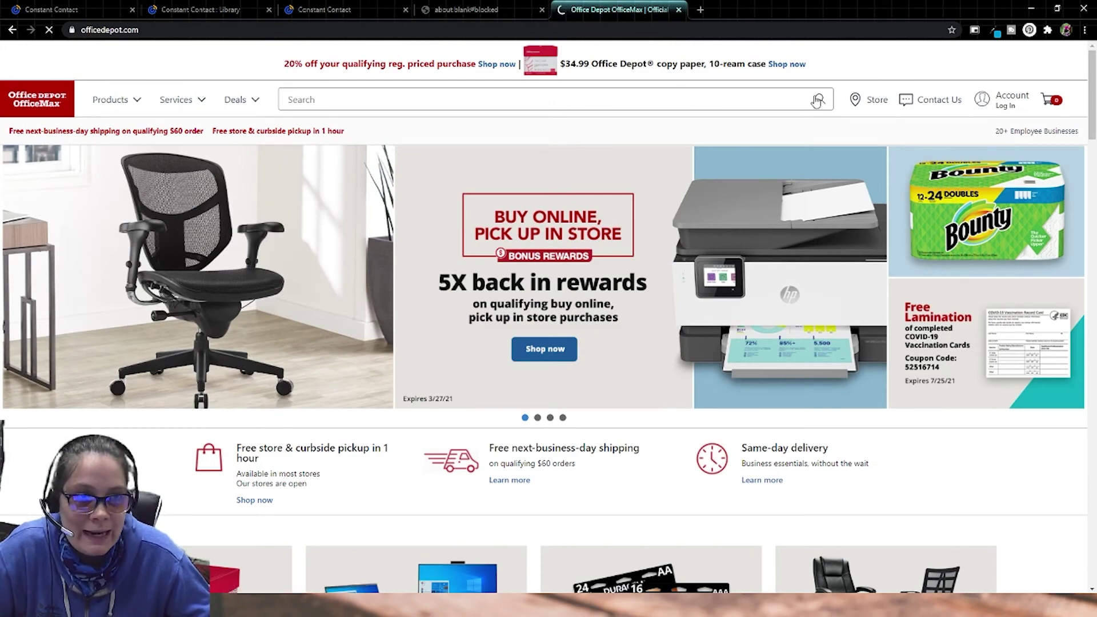
pyautogui.click(1047, 29)
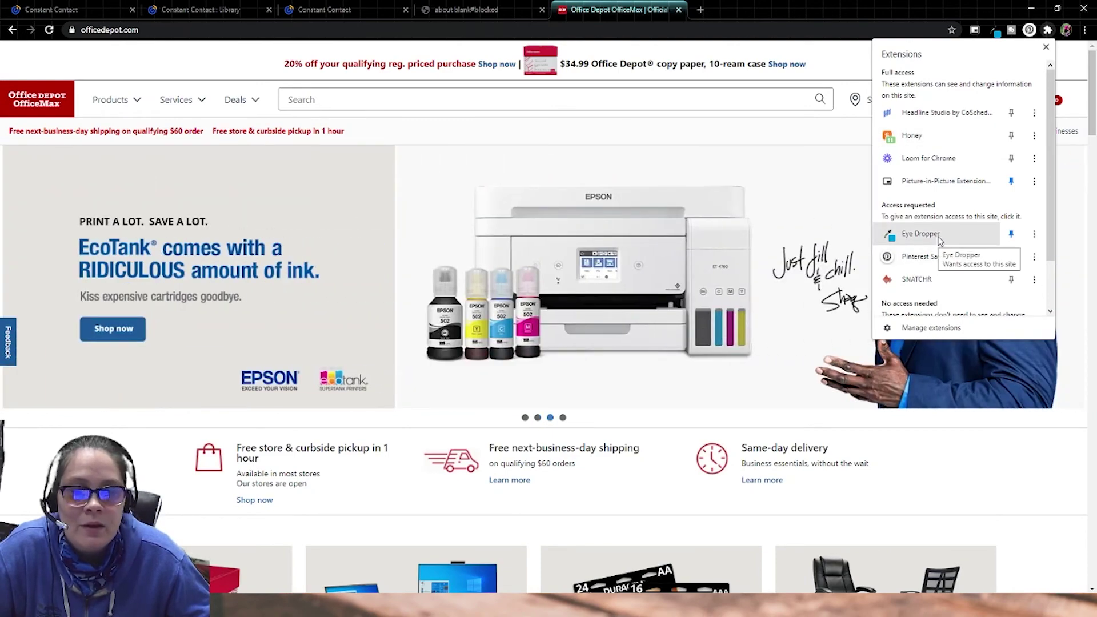
pyautogui.click(938, 239)
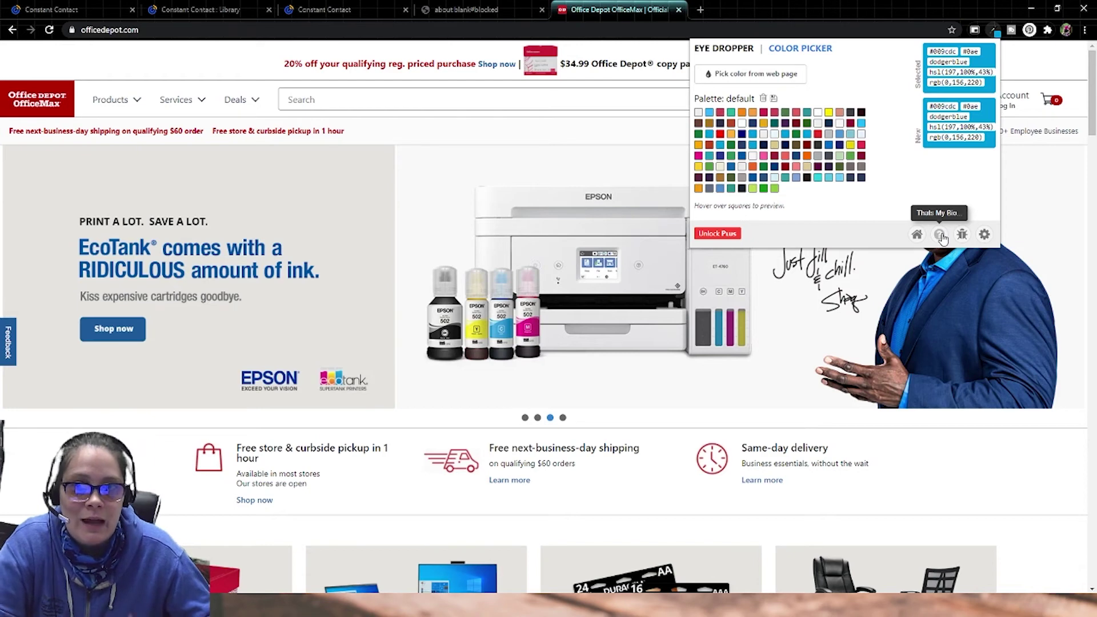
pyautogui.click(994, 30)
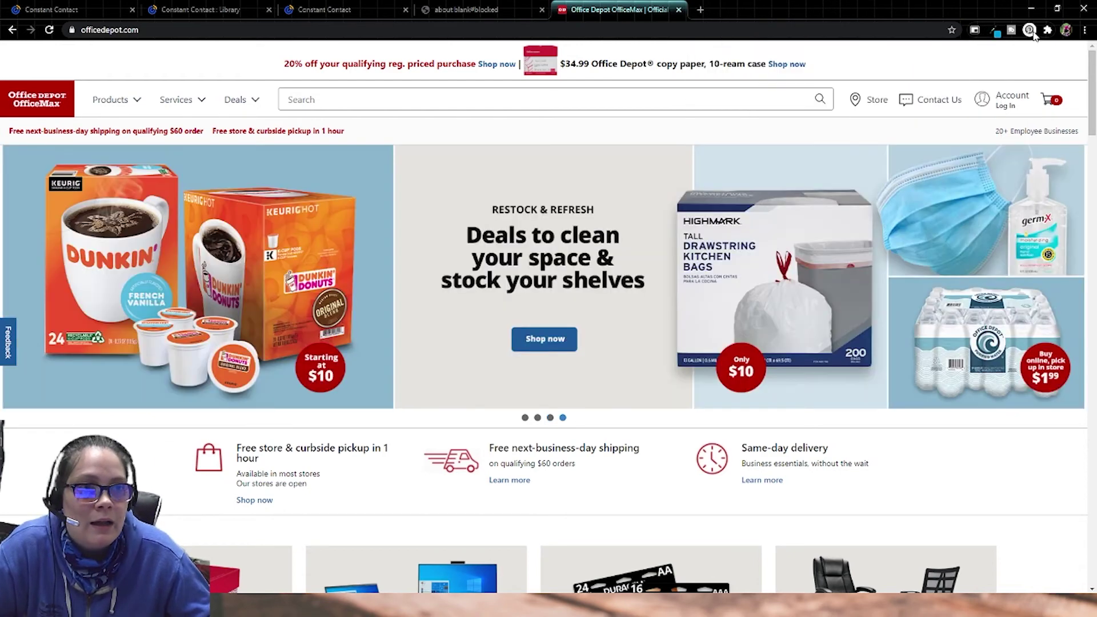
# Sample the dark red of the Office Depot logo from the web page with Eye Dropper
pyautogui.click(1048, 31)
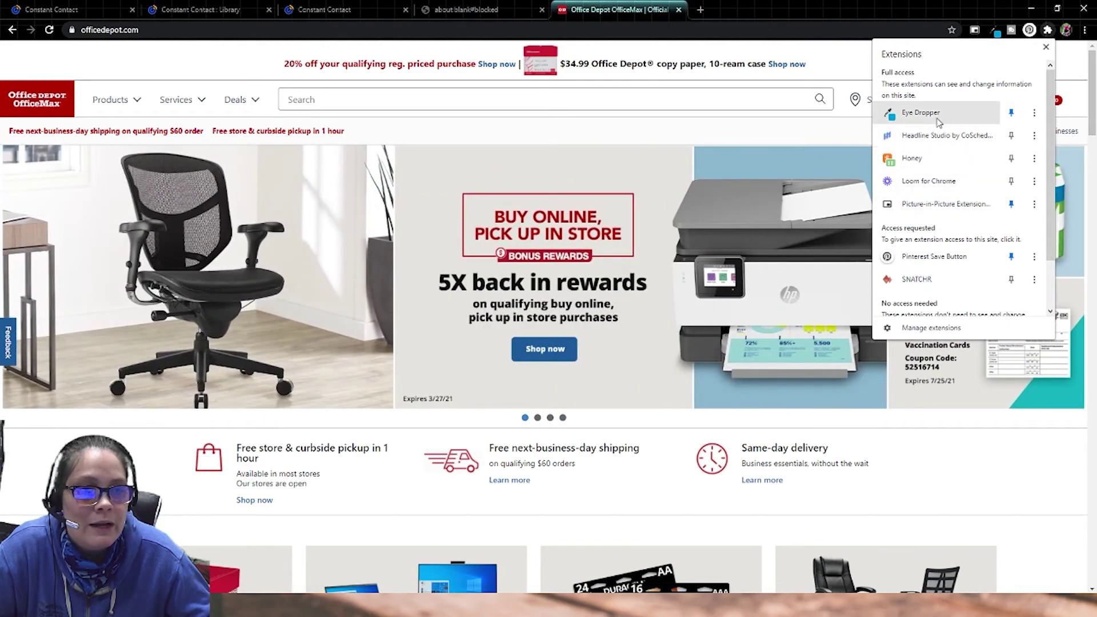
pyautogui.click(913, 112)
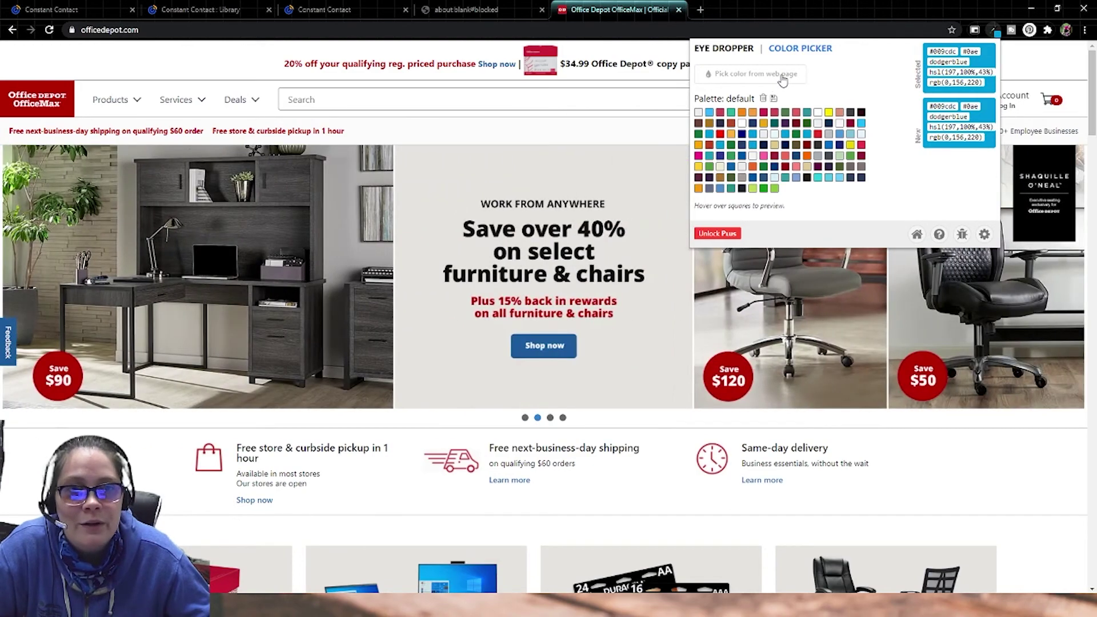
pyautogui.click(743, 77)
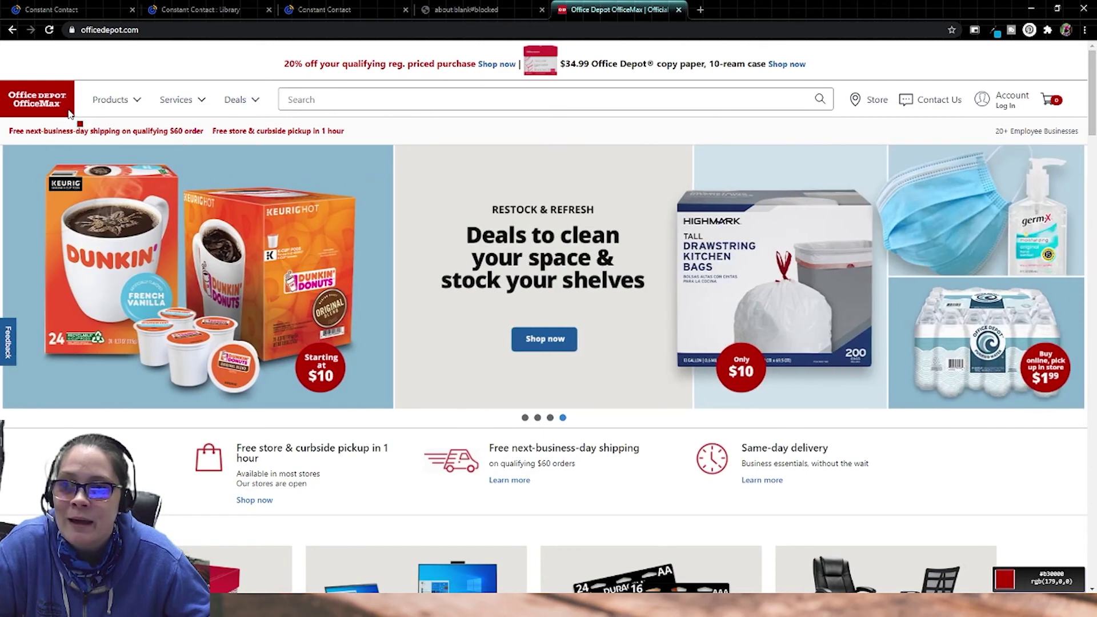
pyautogui.click(69, 112)
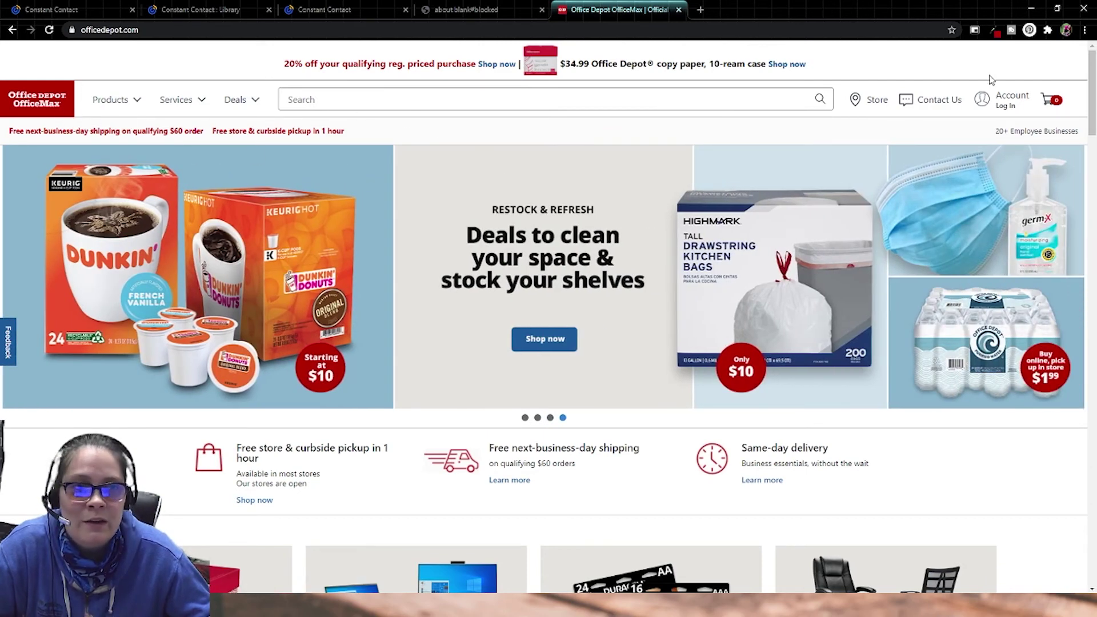
# Copy the sampled red's hex code, b30000, from Eye Dropper
pyautogui.click(995, 32)
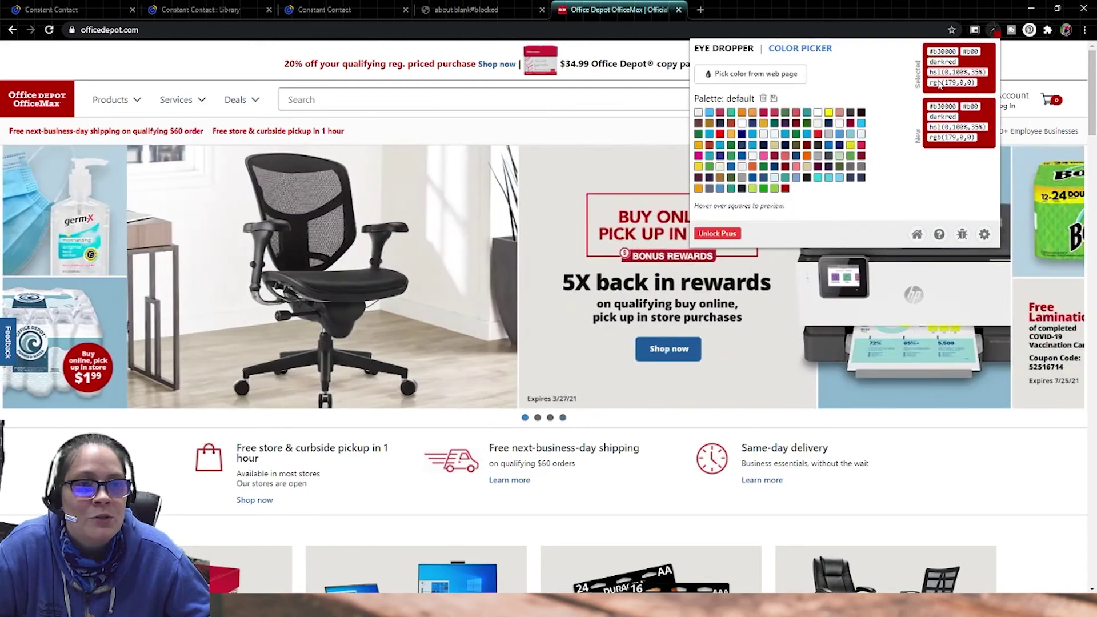
pyautogui.doubleClick(944, 52)
pyautogui.click(933, 52)
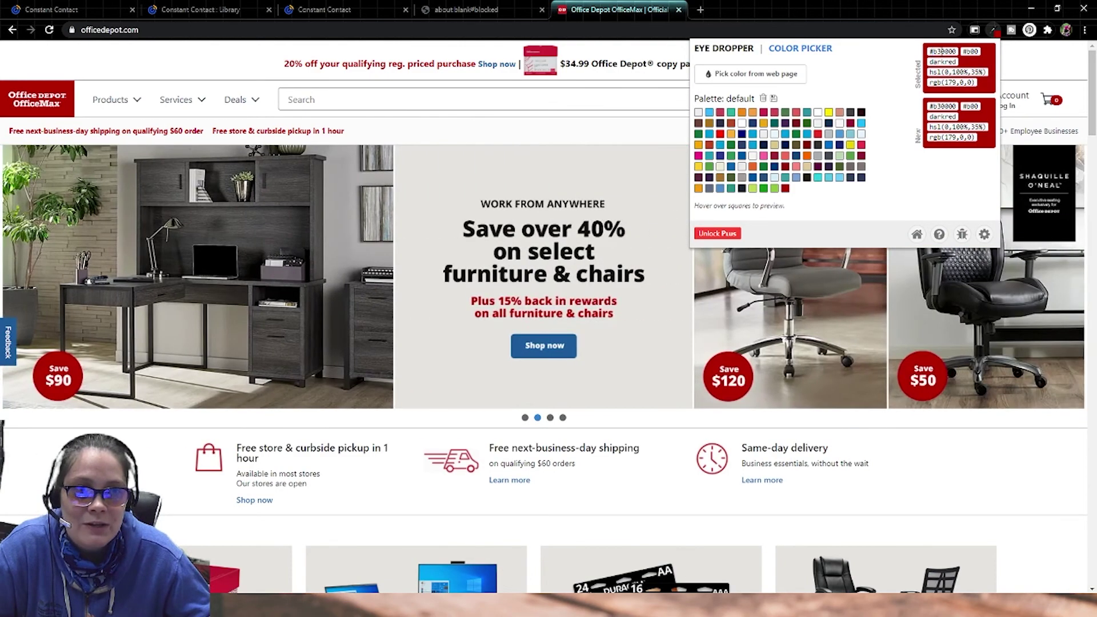
pyautogui.doubleClick(944, 51)
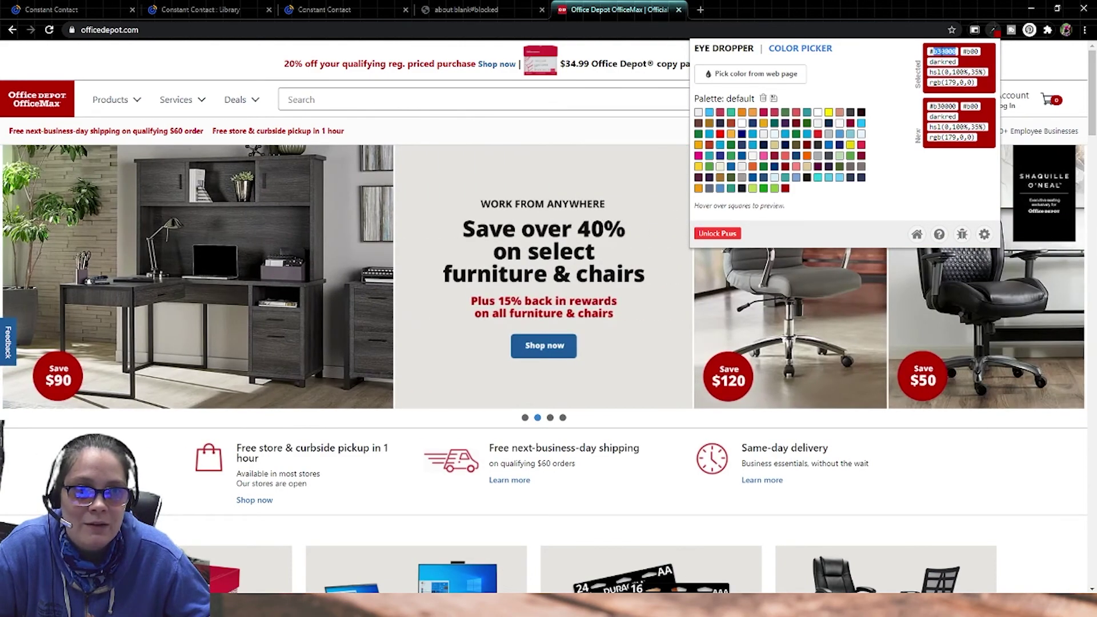
pyautogui.rightClick(943, 52)
pyautogui.click(959, 60)
# Return to the landing page editor and set the button accent color to the copied dark red, b30000
pyautogui.click(323, 10)
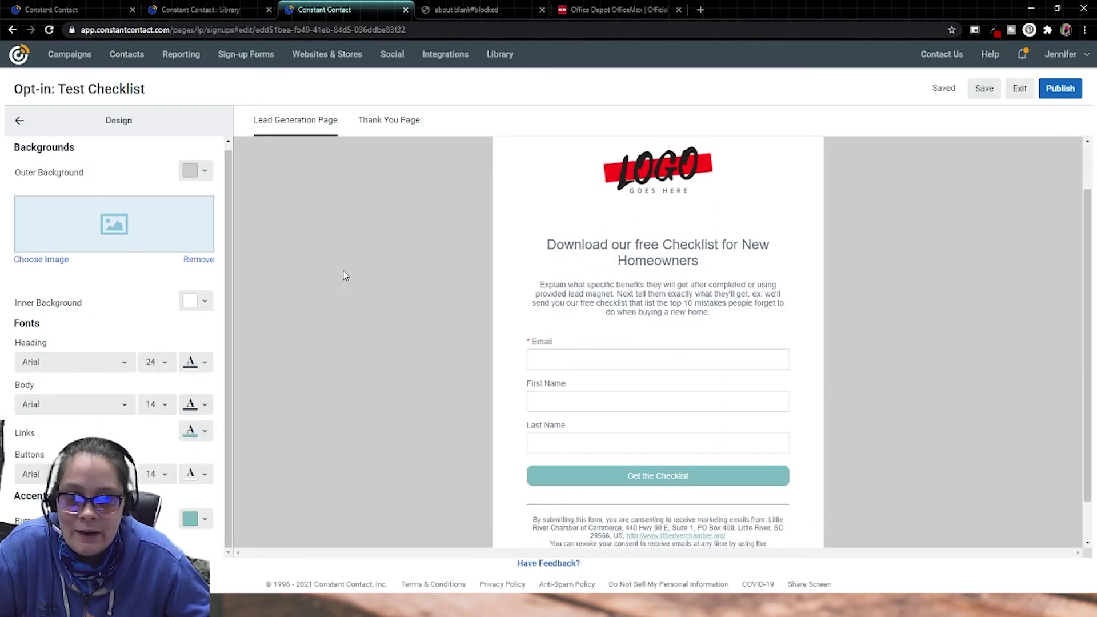
pyautogui.click(191, 523)
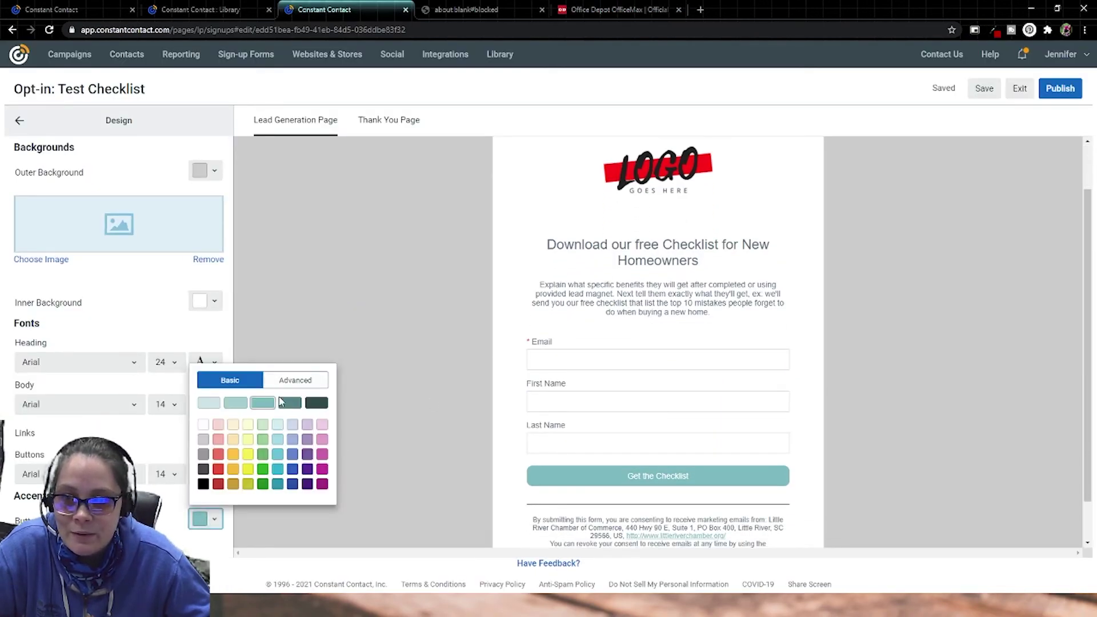
pyautogui.click(209, 402)
pyautogui.click(295, 381)
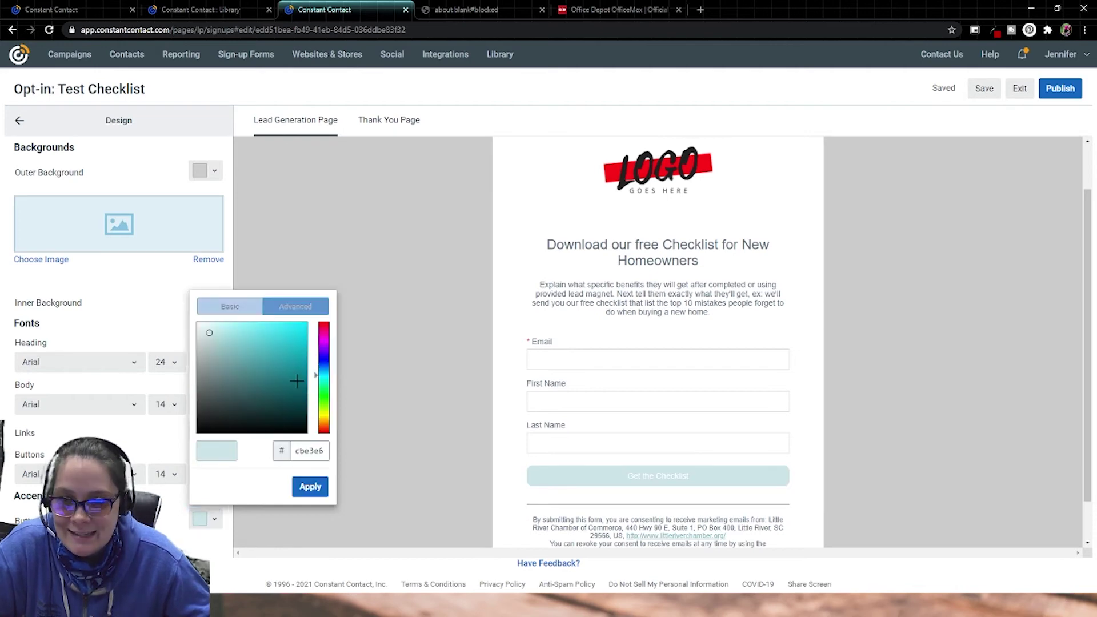
pyautogui.doubleClick(310, 450)
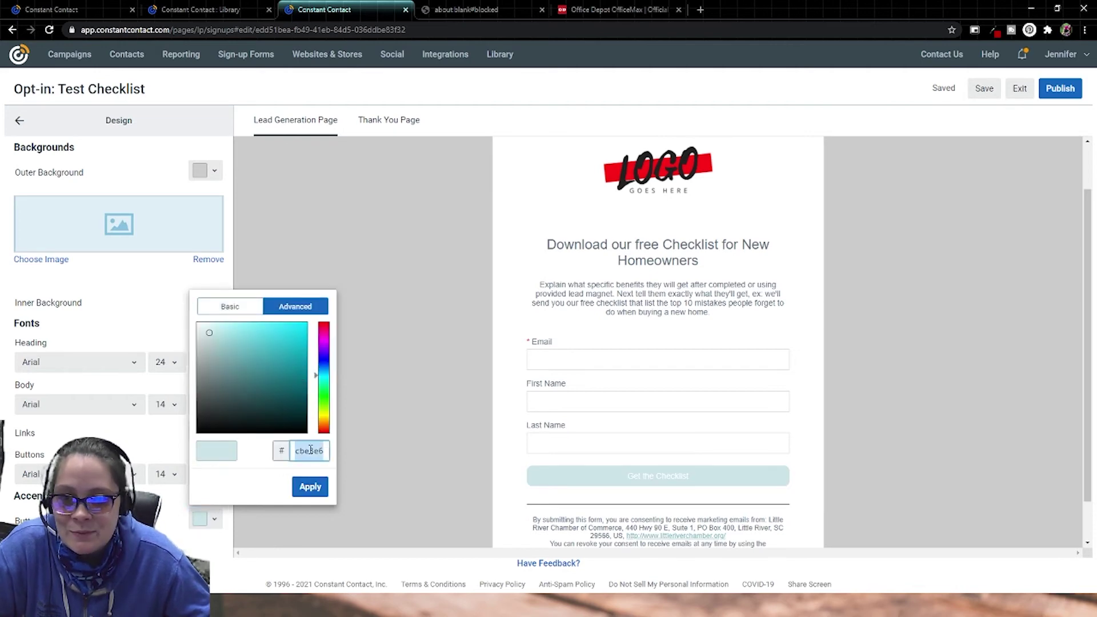
pyautogui.rightClick(309, 457)
pyautogui.click(345, 332)
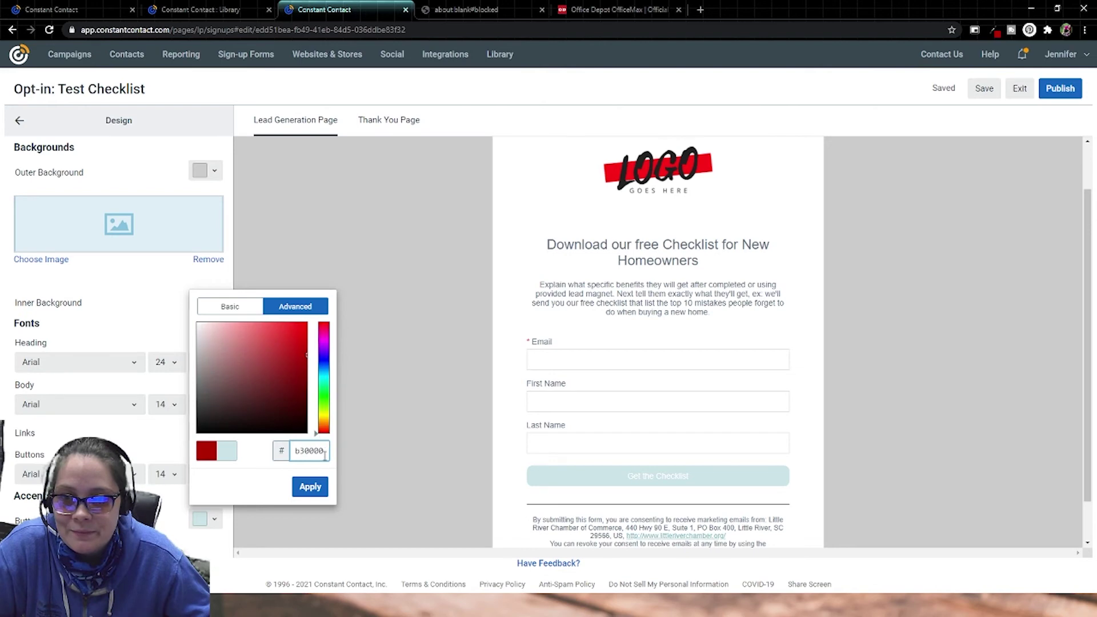
pyautogui.click(318, 487)
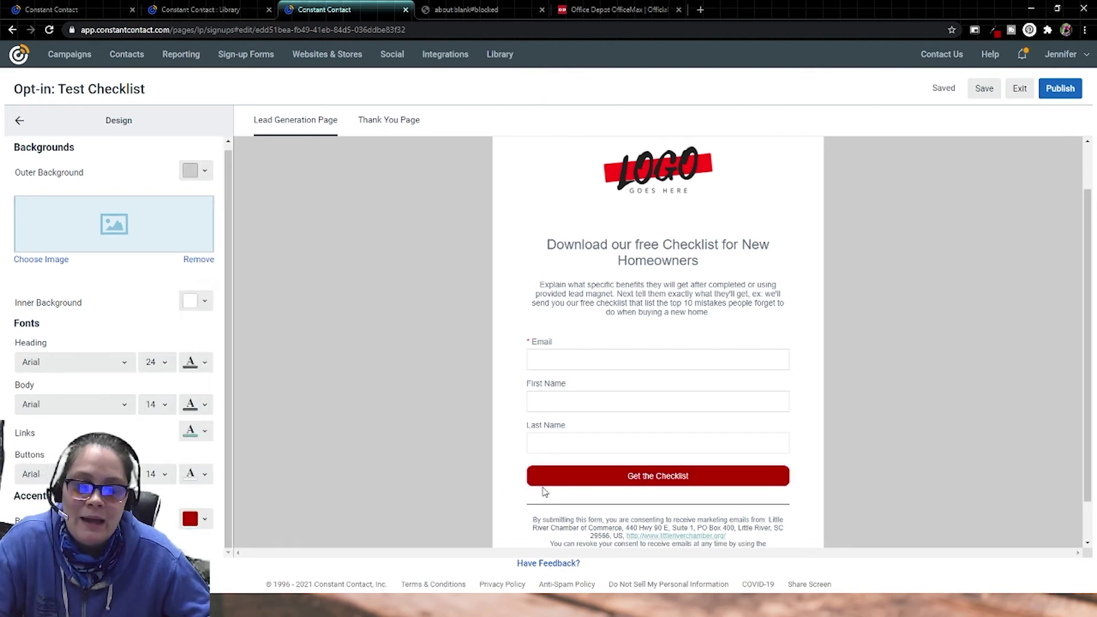
# Set the heading and body font colors of the landing page to black
pyautogui.click(207, 369)
pyautogui.click(205, 363)
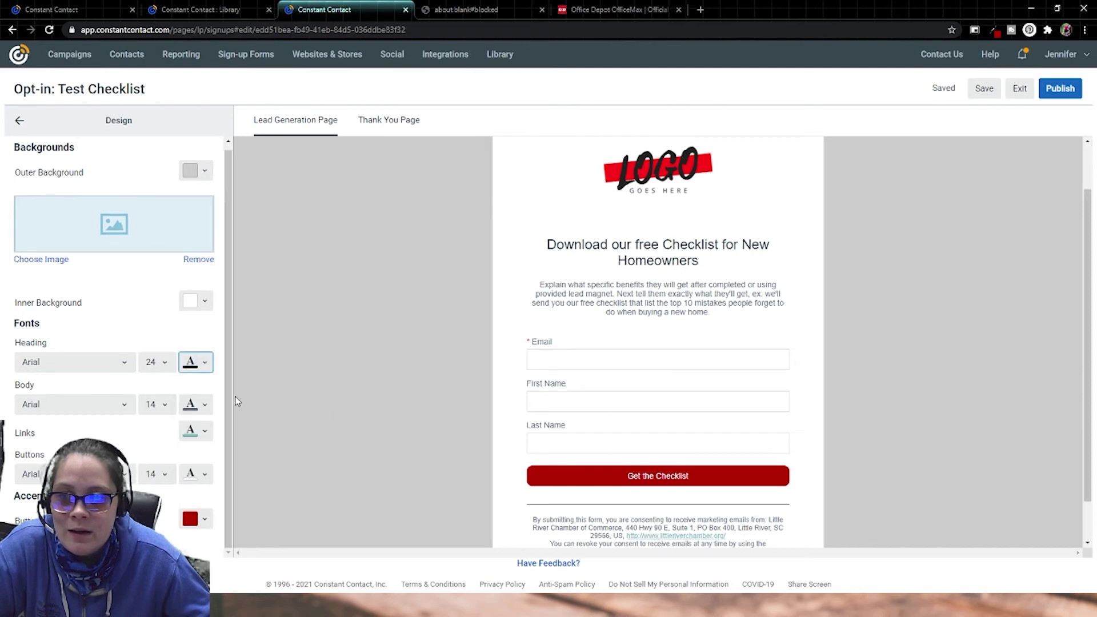
pyautogui.click(203, 406)
pyautogui.click(376, 344)
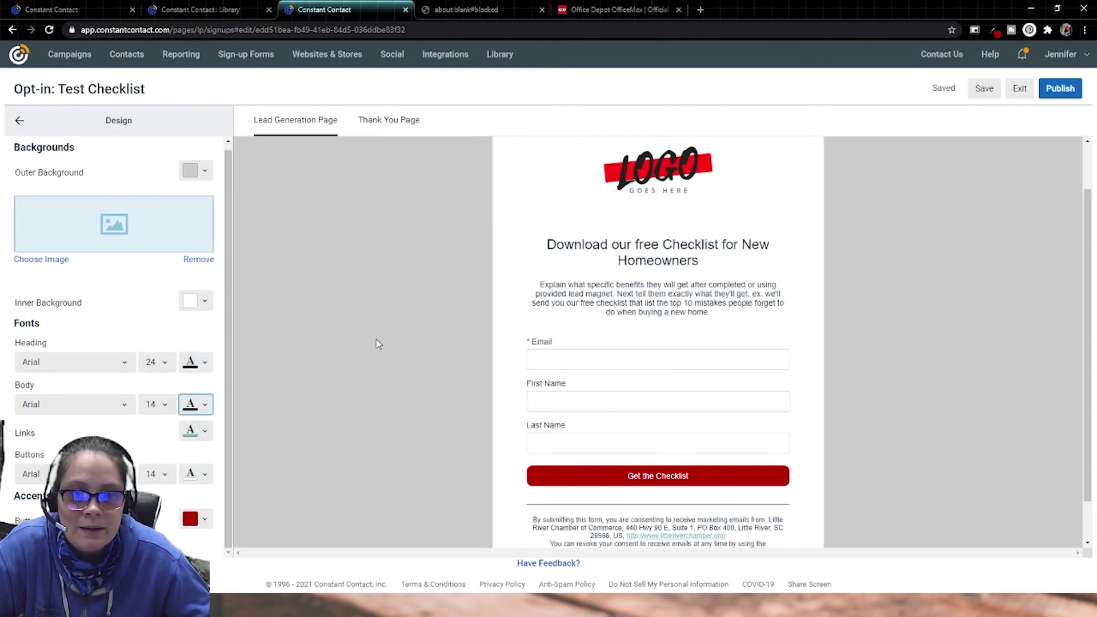
# Set the link color to the same dark red, b30000, using the copied hex code
pyautogui.scroll(-1, 374, 365)
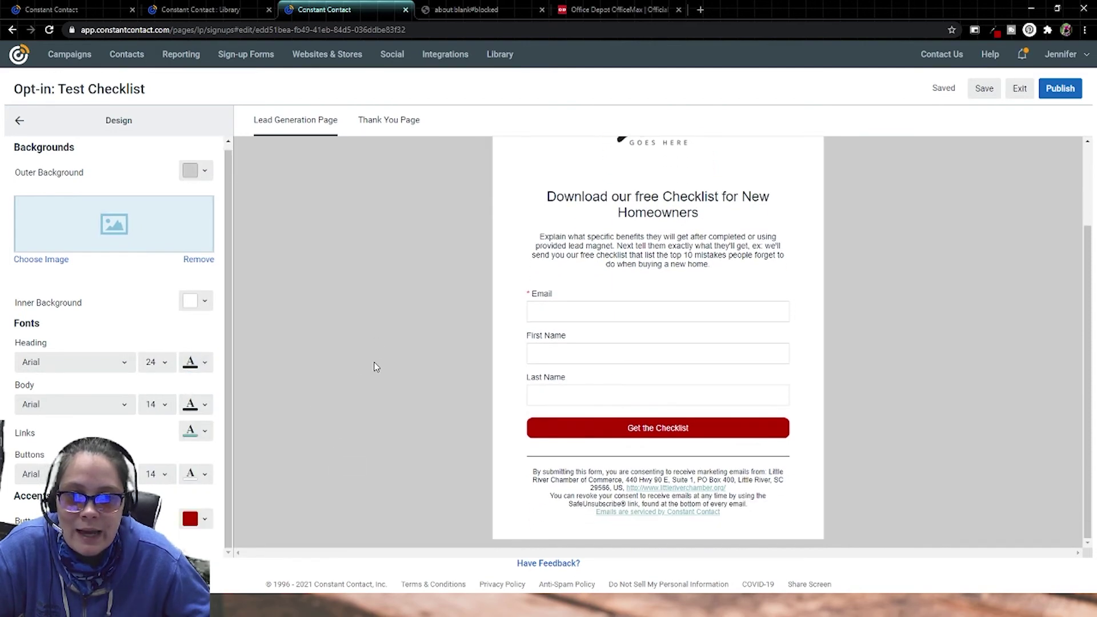
pyautogui.click(201, 431)
pyautogui.click(294, 460)
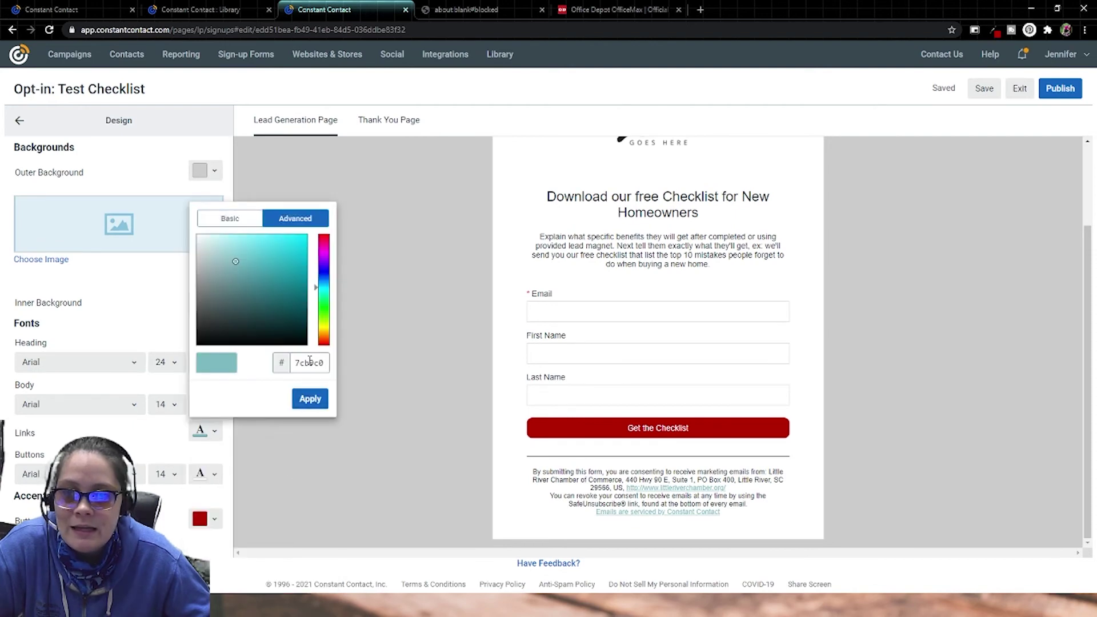
pyautogui.doubleClick(309, 362)
pyautogui.rightClick(308, 360)
pyautogui.click(327, 425)
pyautogui.click(310, 398)
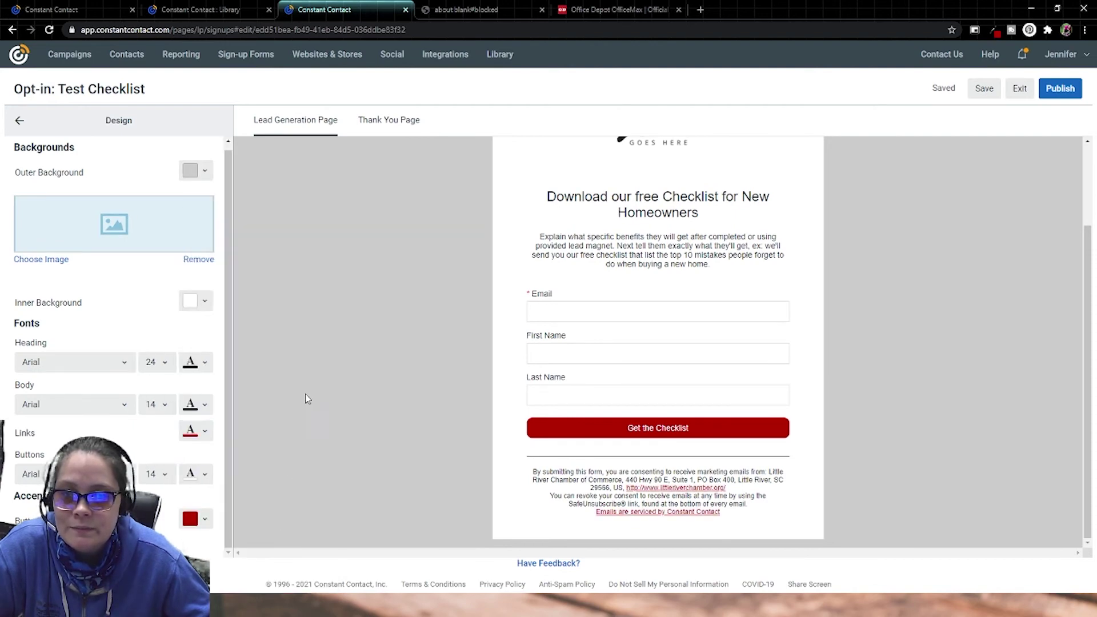
pyautogui.scroll(2, 384, 394)
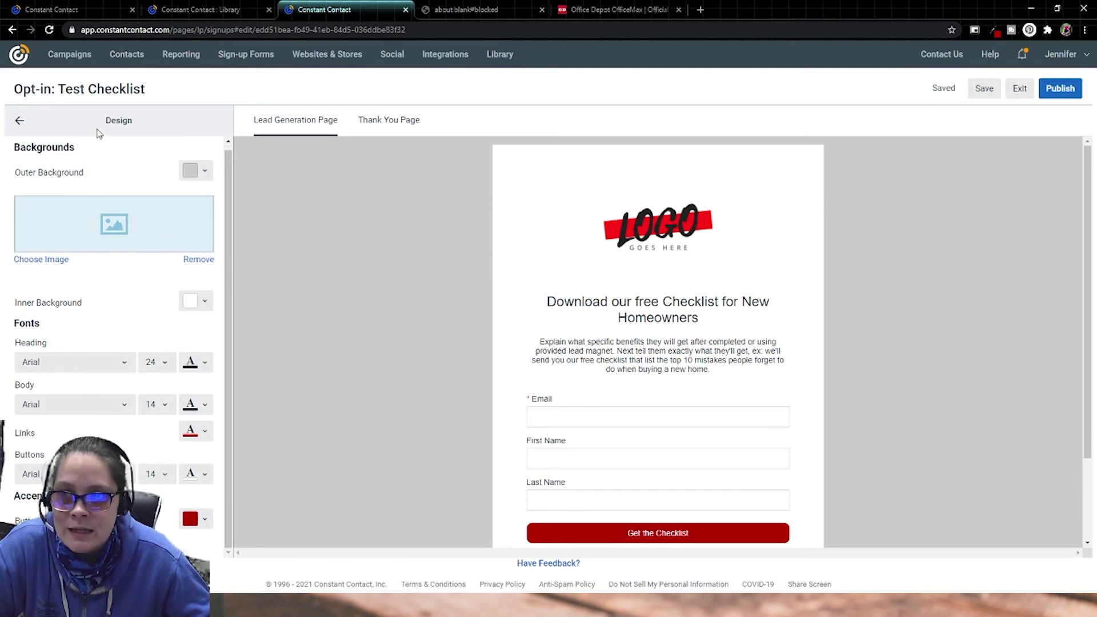
# Write the thank you page headline "Your freebie is in your inbox!" and the description "Thanks for trusting us with your email. Your free checklist is waiting for you in your inbox."
pyautogui.click(19, 121)
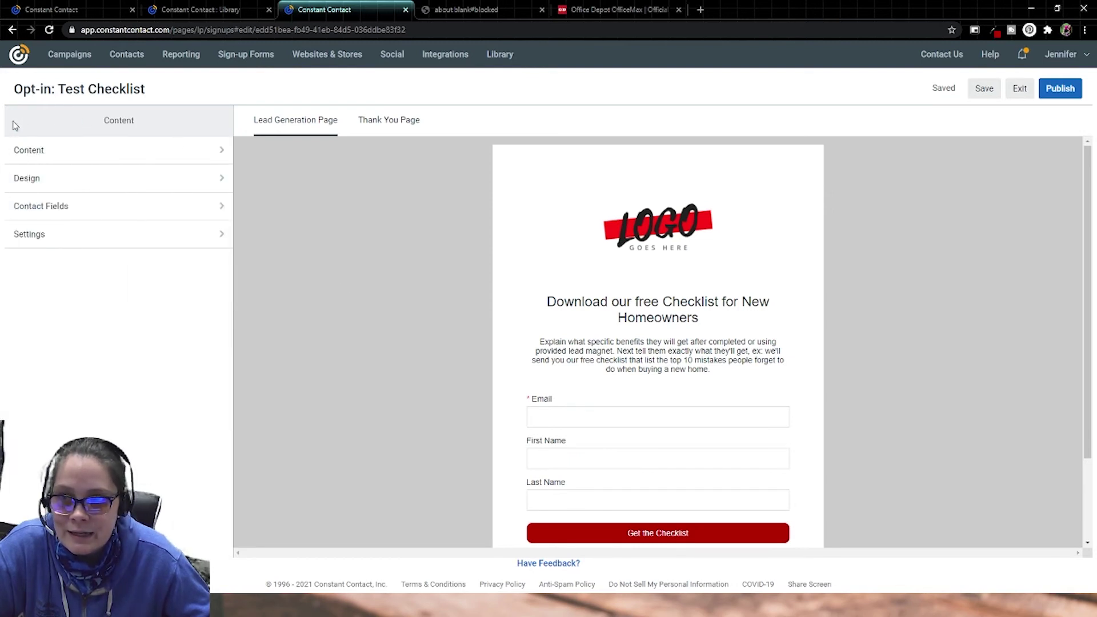
pyautogui.click(70, 153)
pyautogui.scroll(-1, 86, 289)
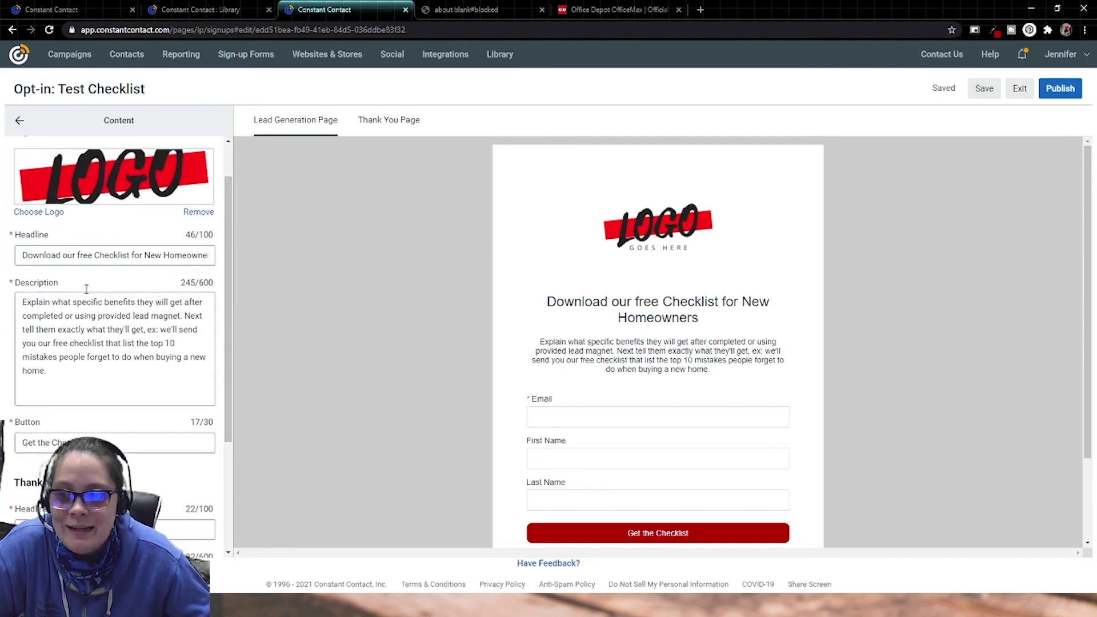
pyautogui.scroll(-3, 86, 289)
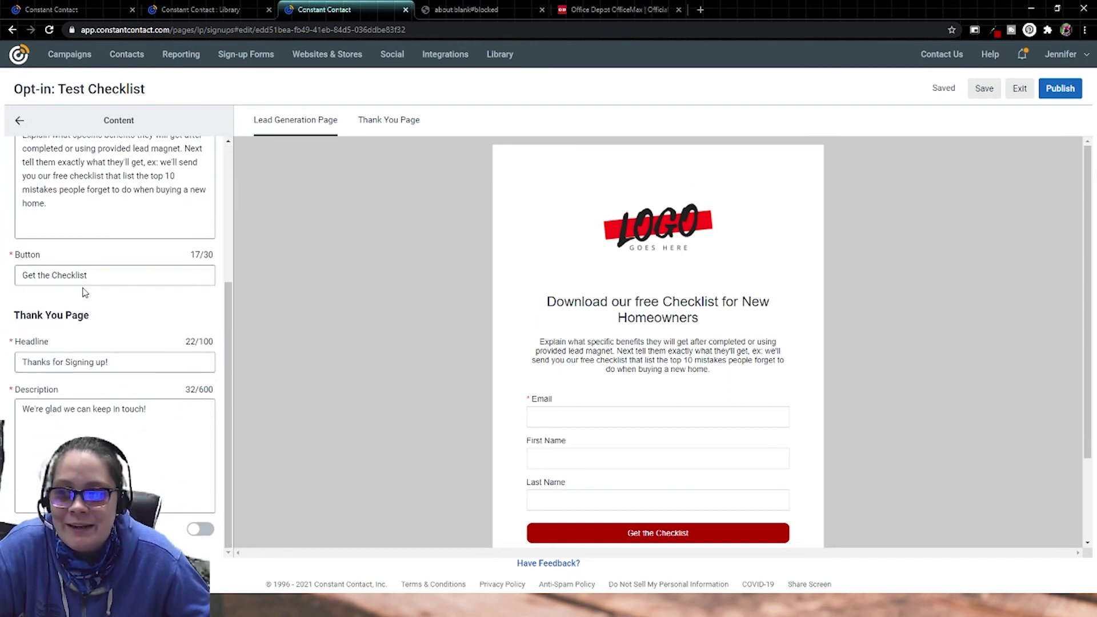
pyautogui.click(377, 121)
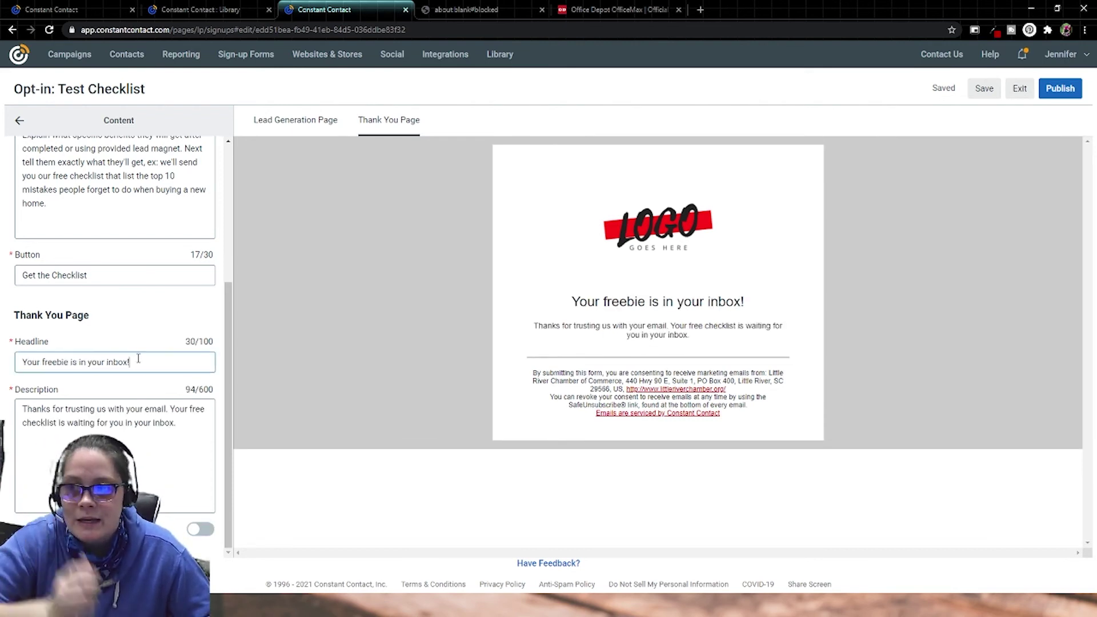
pyautogui.tripleClick(71, 371)
pyautogui.click(196, 431)
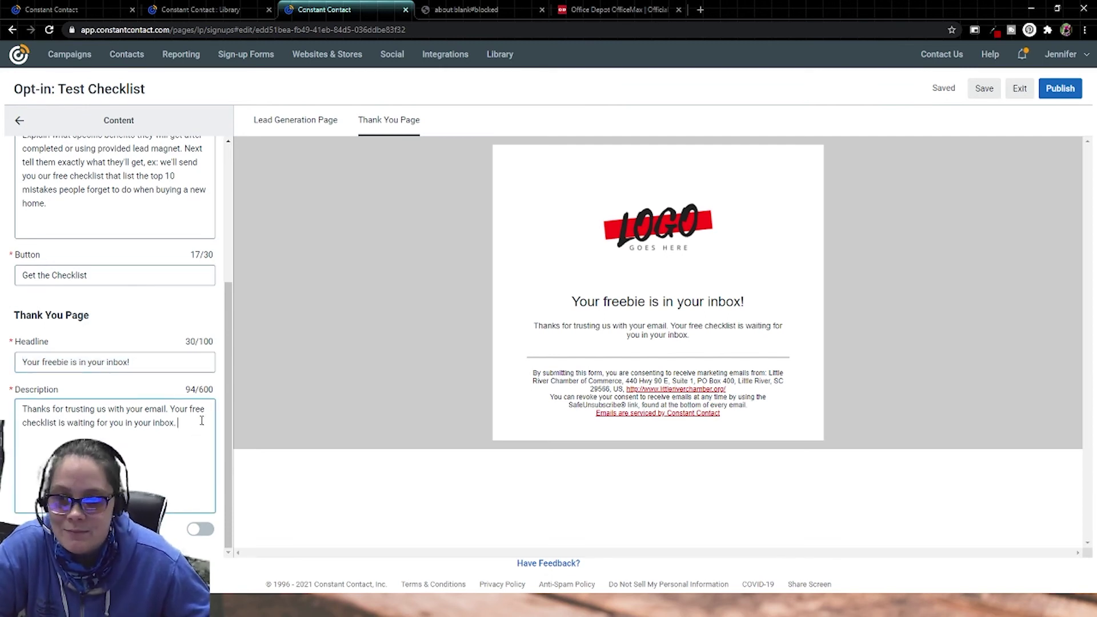
pyautogui.tripleClick(202, 421)
pyautogui.click(189, 430)
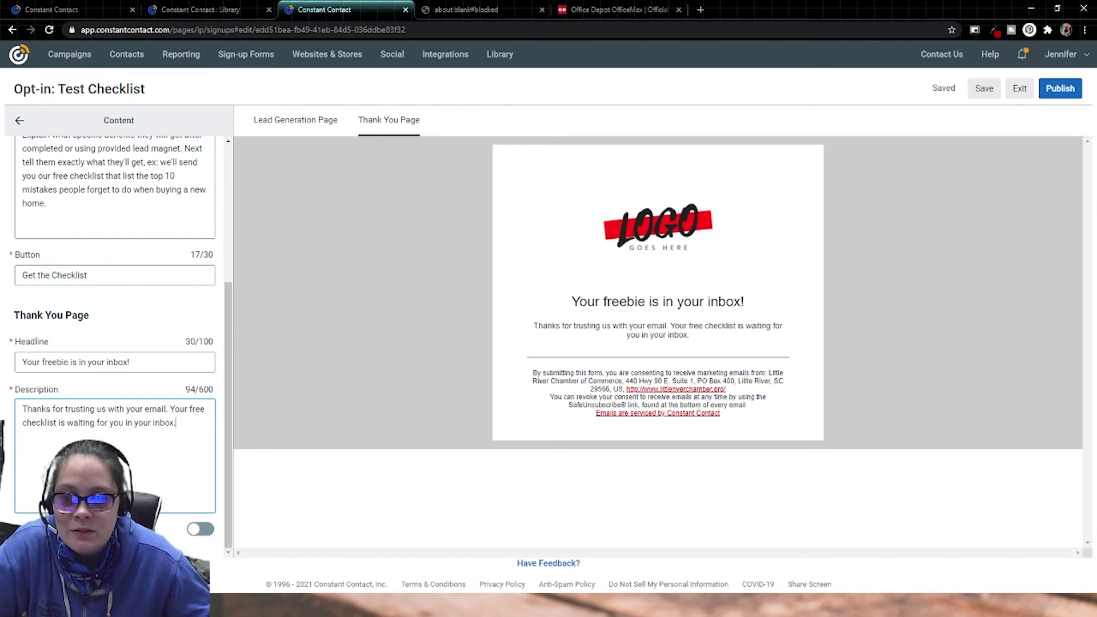
# Enable the thank you page's download/redirect link and set its redirect address to the TEST PDF's file URL copied from the Library
pyautogui.click(200, 530)
pyautogui.scroll(-2, 190, 491)
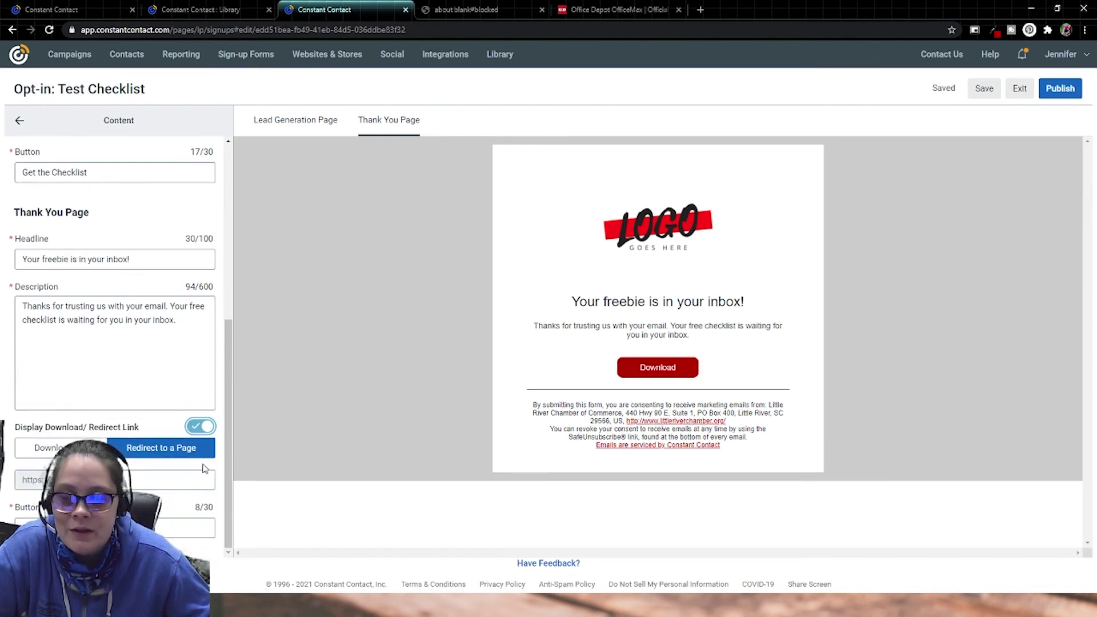
pyautogui.click(205, 6)
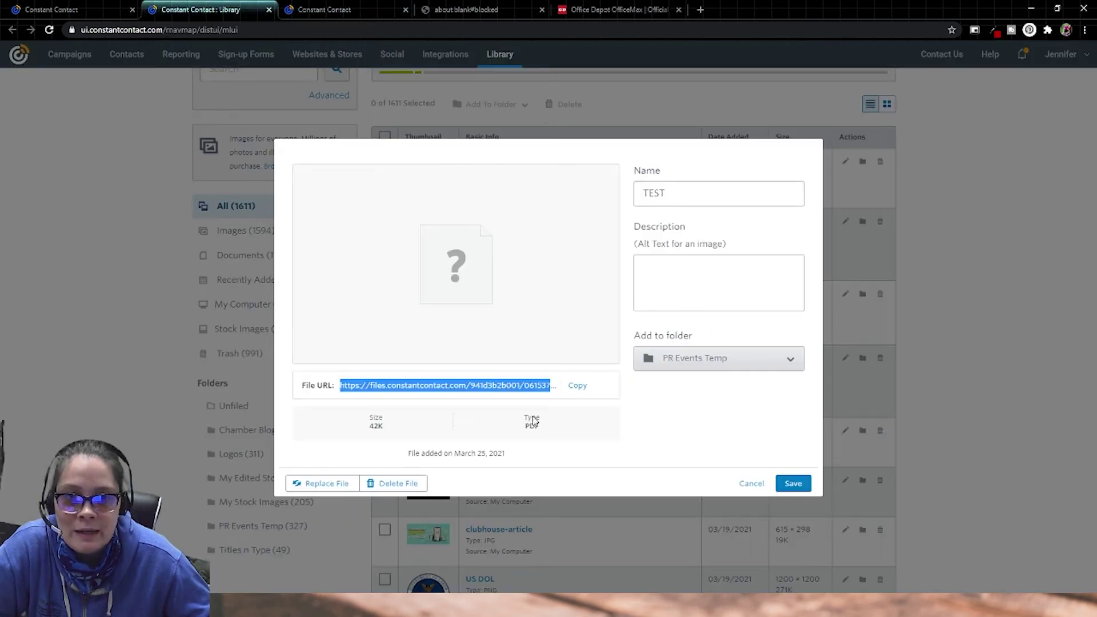
pyautogui.click(578, 389)
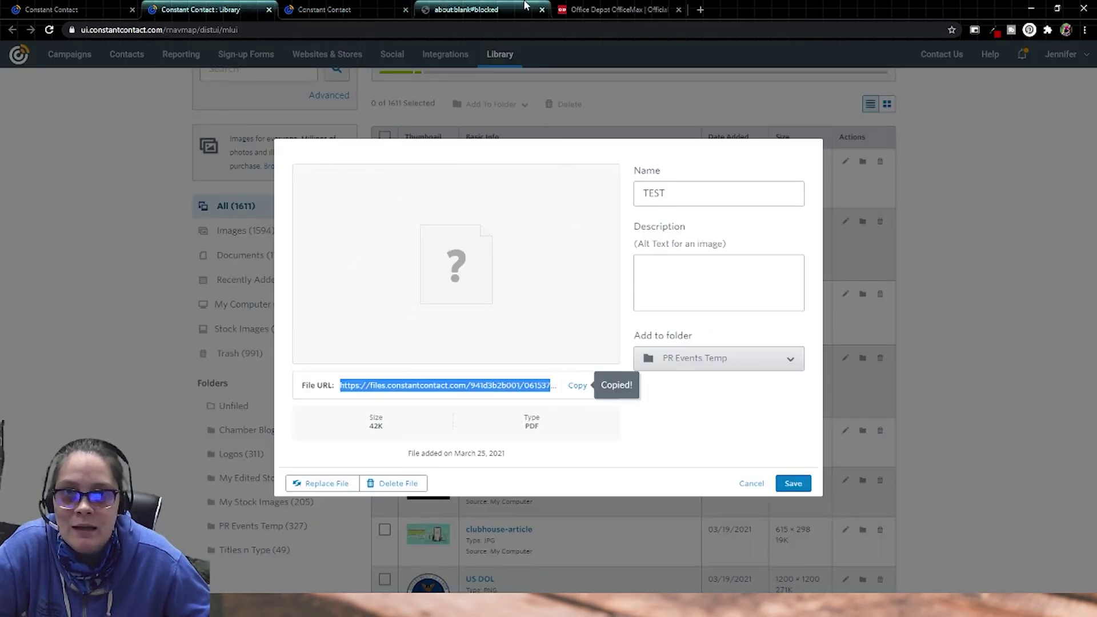
pyautogui.click(324, 10)
pyautogui.rightClick(119, 477)
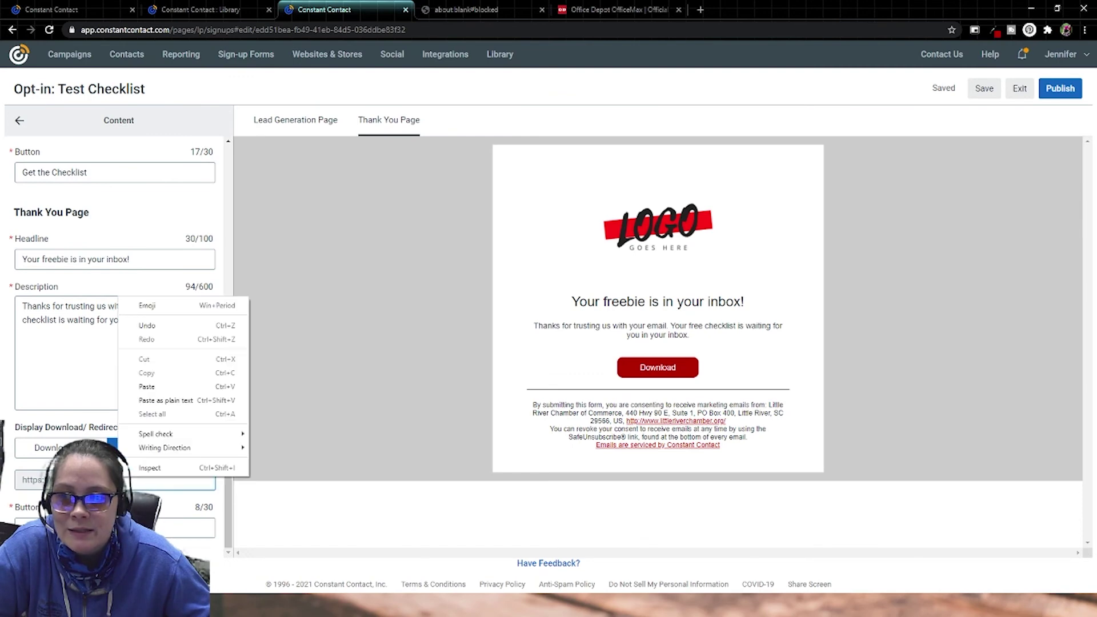
pyautogui.click(147, 387)
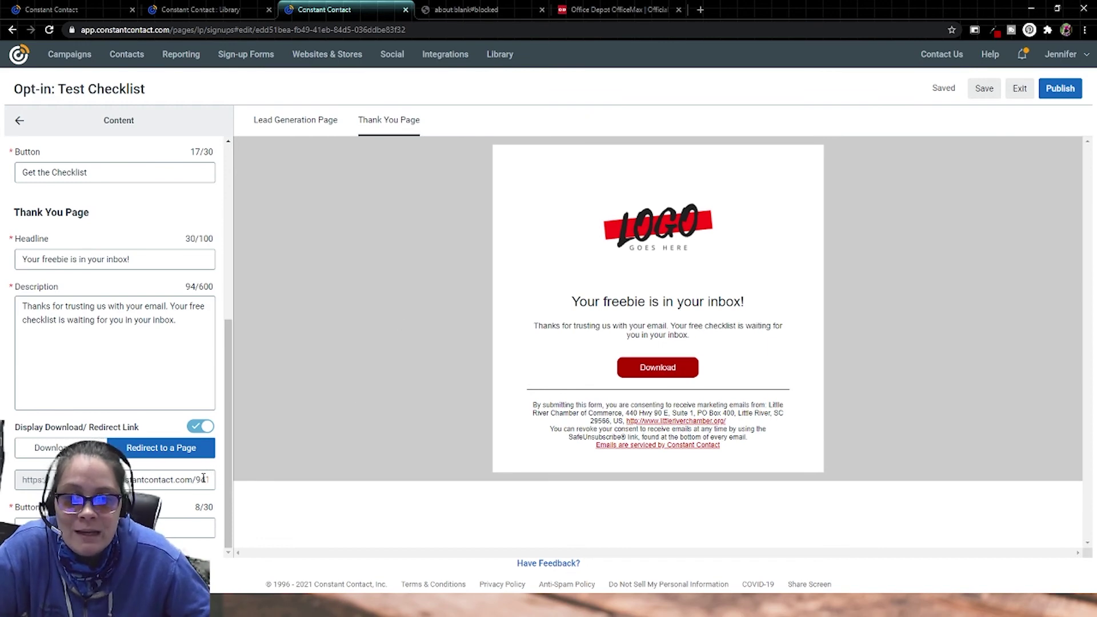
# Change the thank you page's button text to "Watch Now"
pyautogui.doubleClick(162, 526)
pyautogui.click(162, 526)
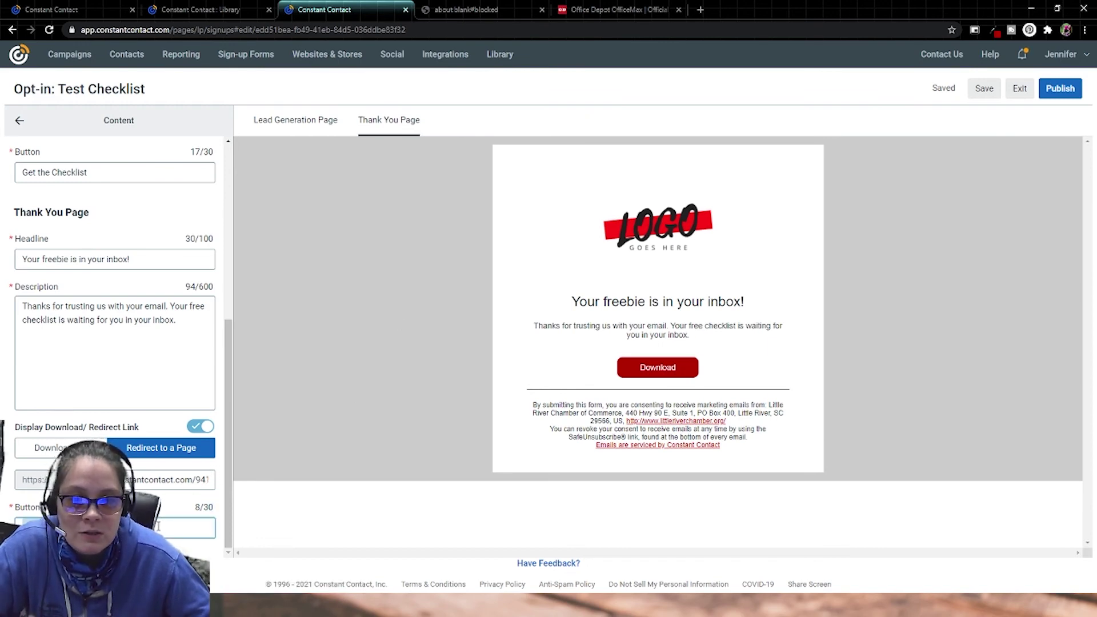
pyautogui.write('V')
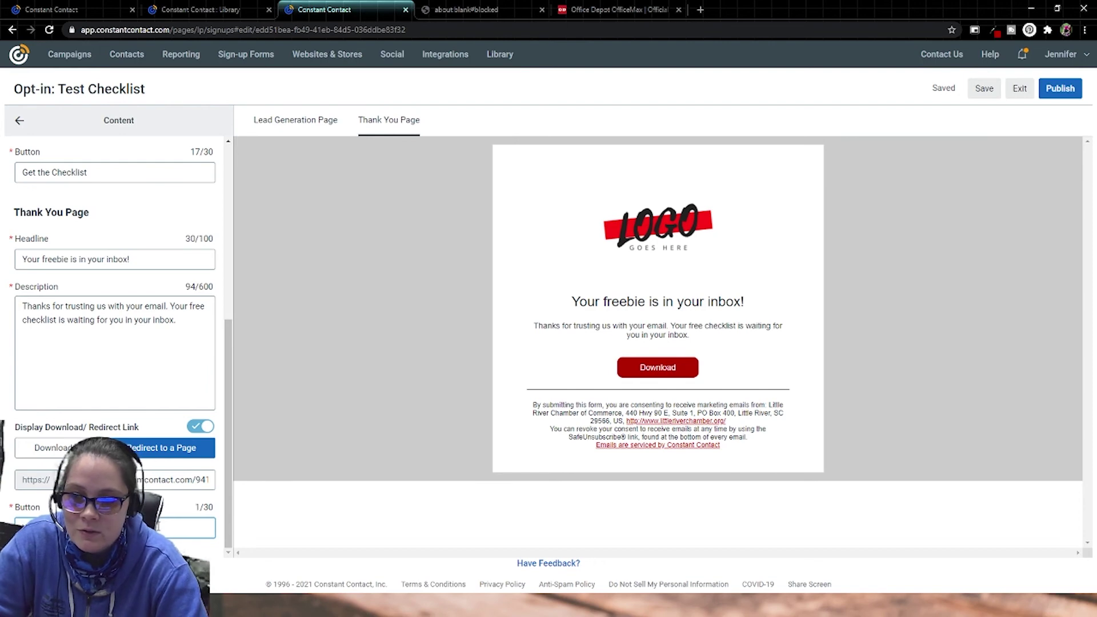
pyautogui.write('atch Now')
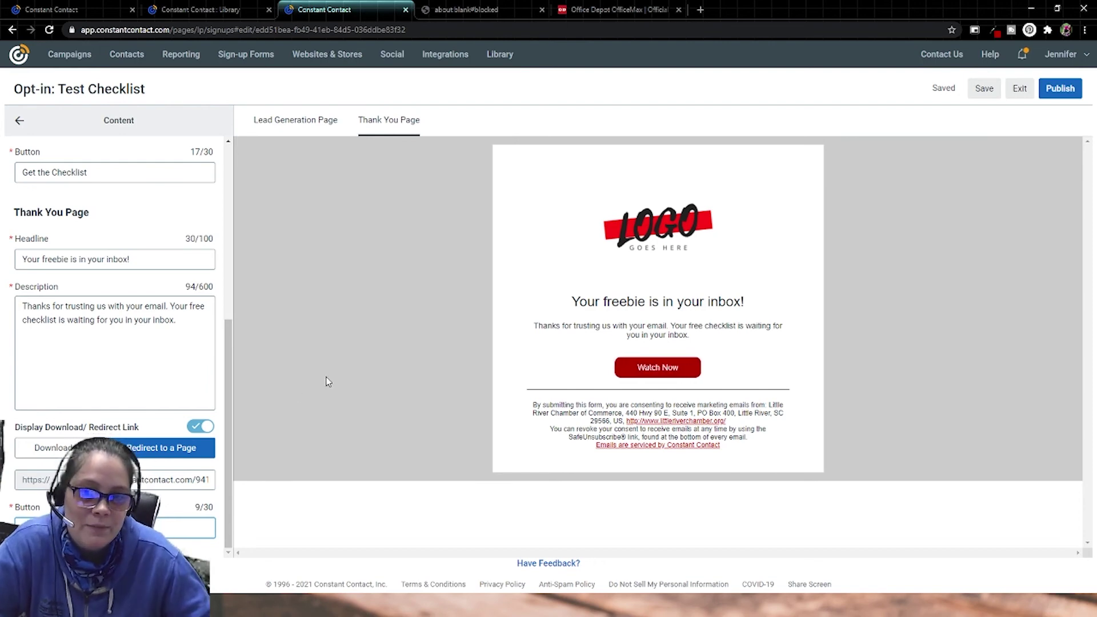
pyautogui.click(347, 363)
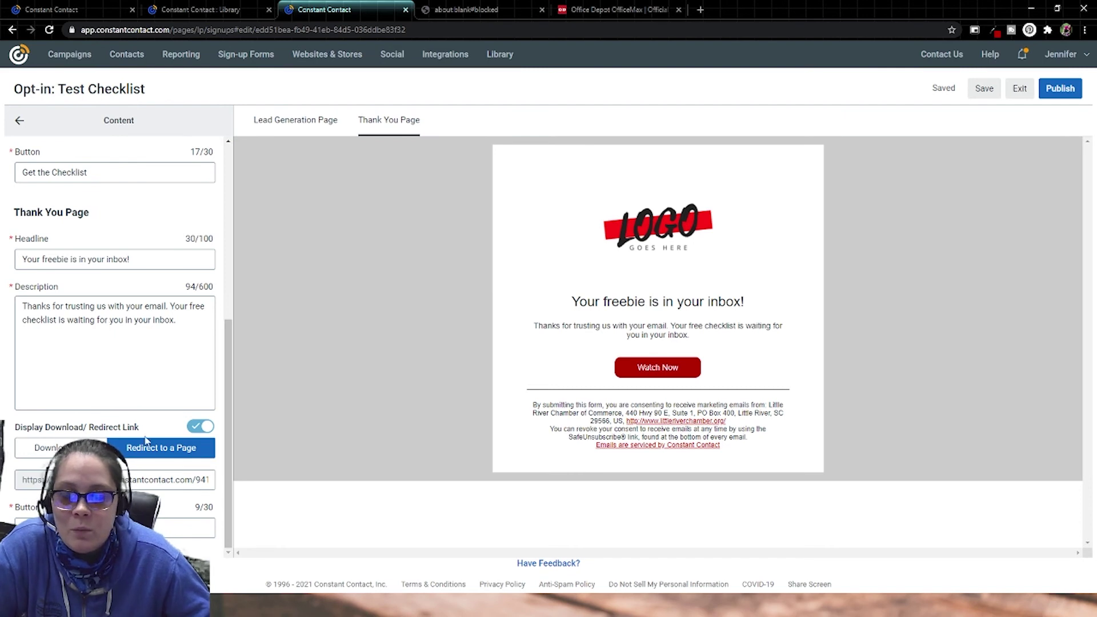
# Clear the redirect address of the thank you page's button
pyautogui.tripleClick(155, 479)
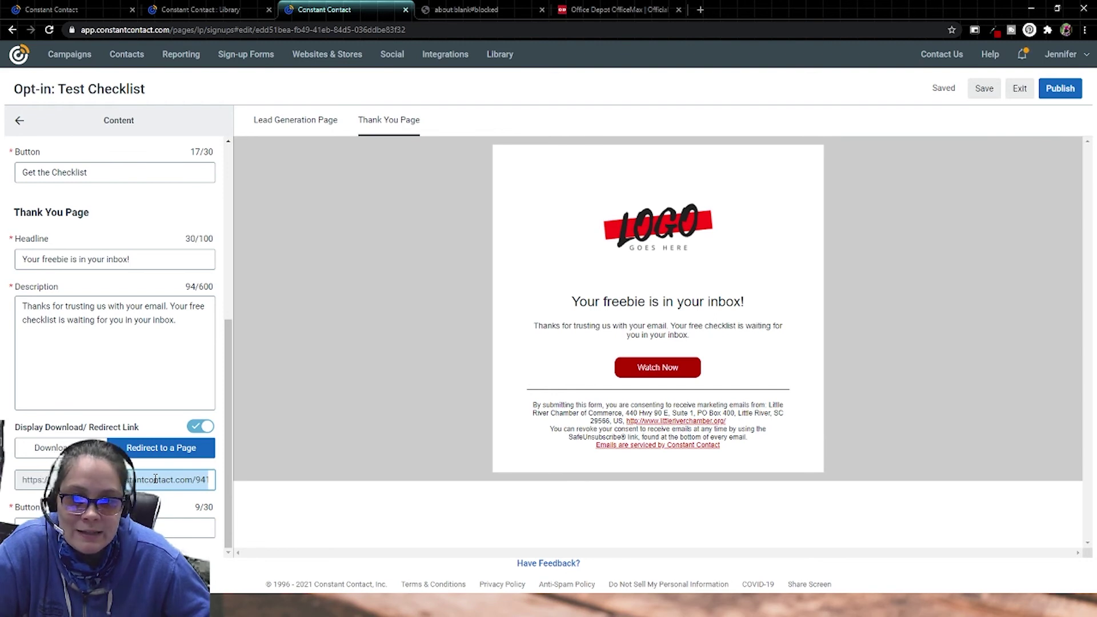
pyautogui.press('BackSpace')
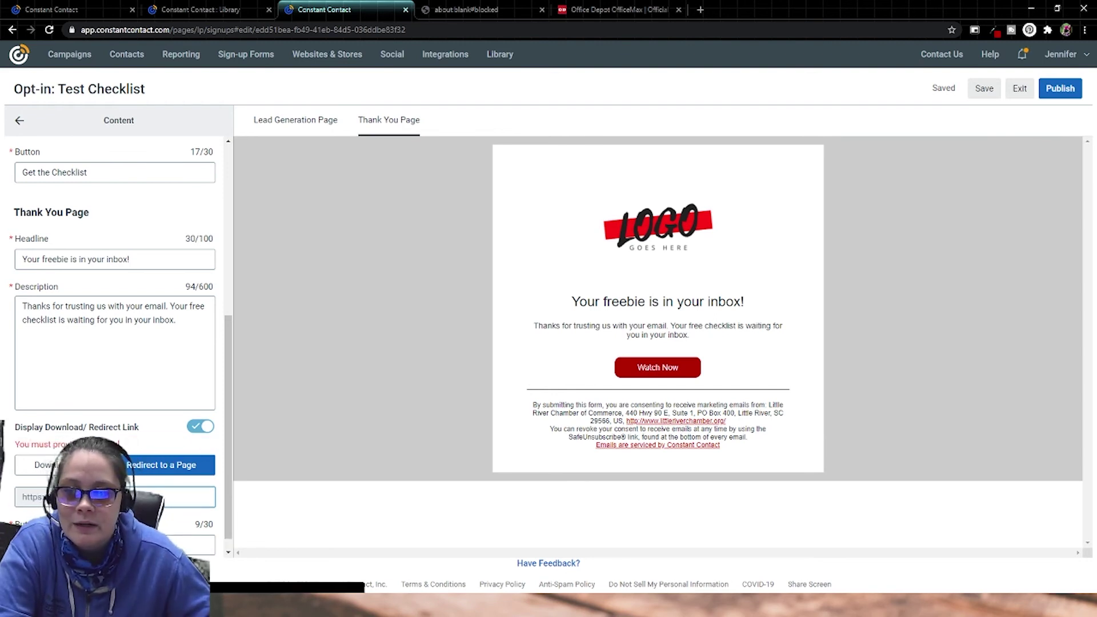
pyautogui.press('Tab')
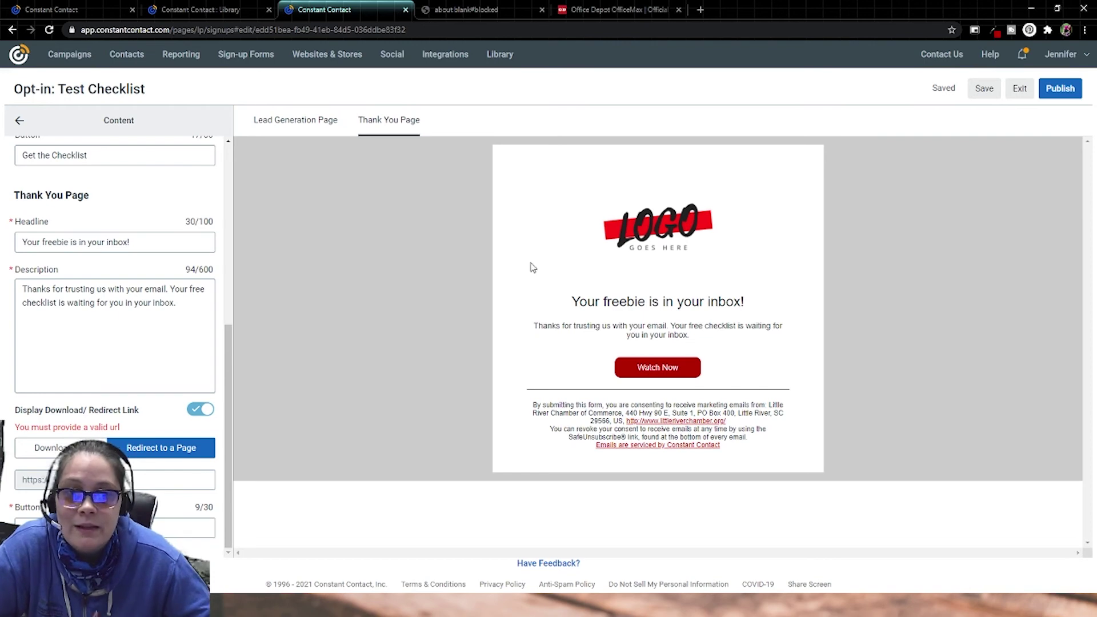
# Review the sign-up form's contact fields and remove Last Name, keeping only Email and First Name
pyautogui.click(20, 120)
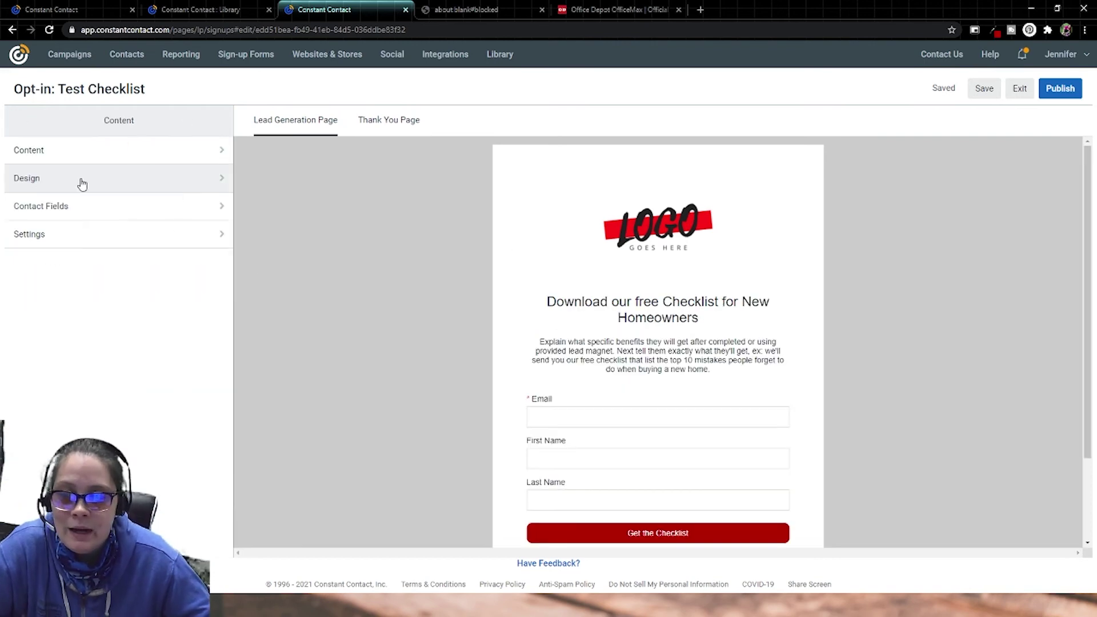
pyautogui.click(89, 208)
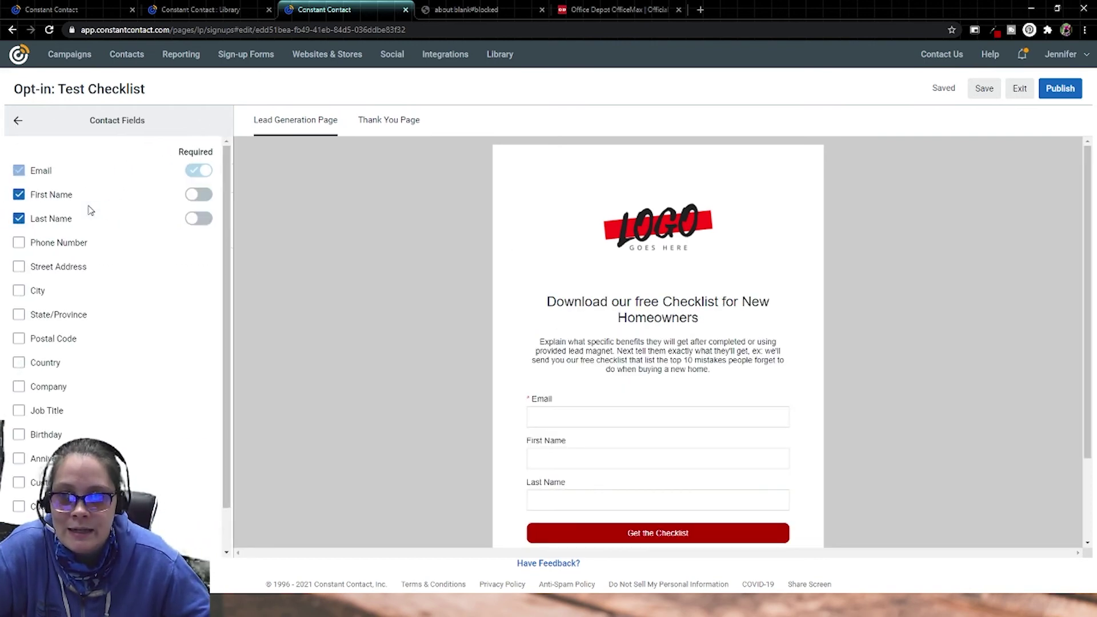
pyautogui.scroll(-2, 379, 244)
pyautogui.scroll(1, 379, 246)
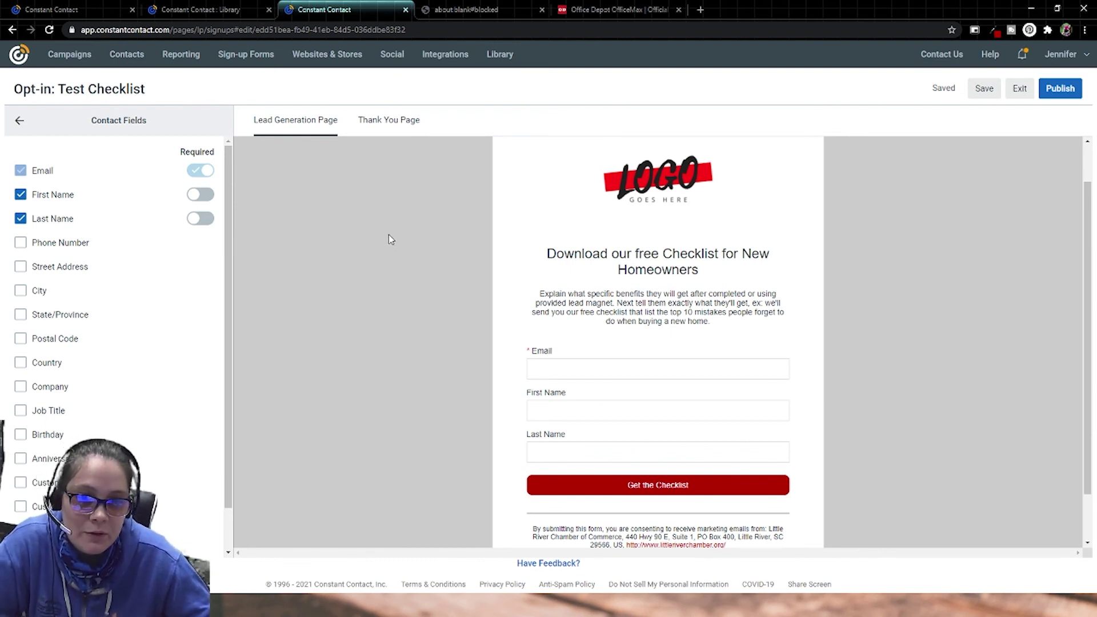
pyautogui.click(32, 225)
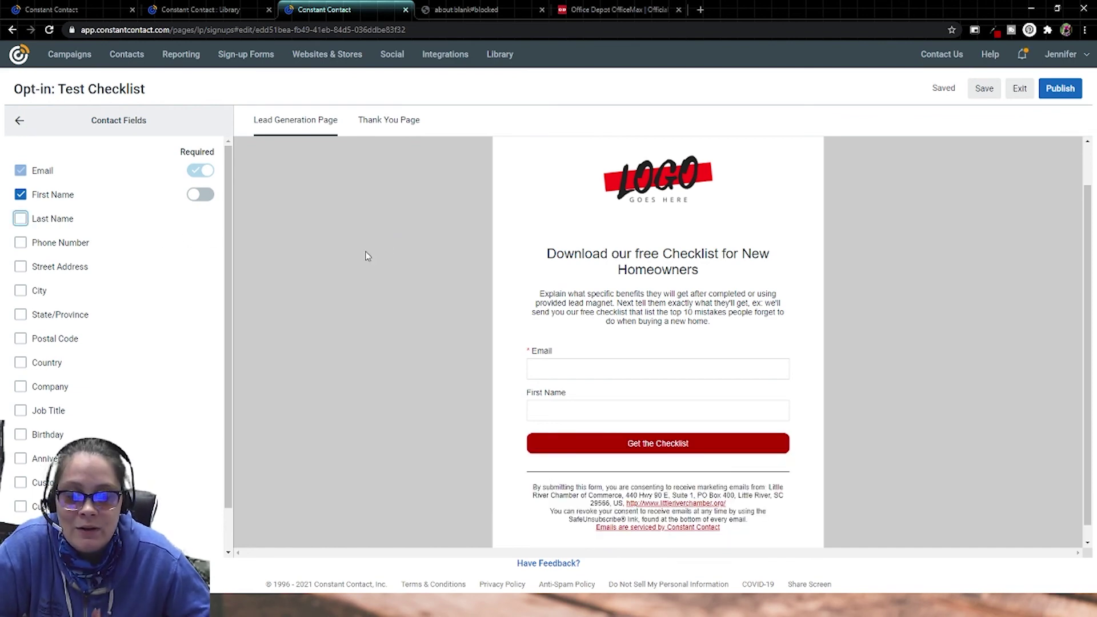
pyautogui.click(564, 368)
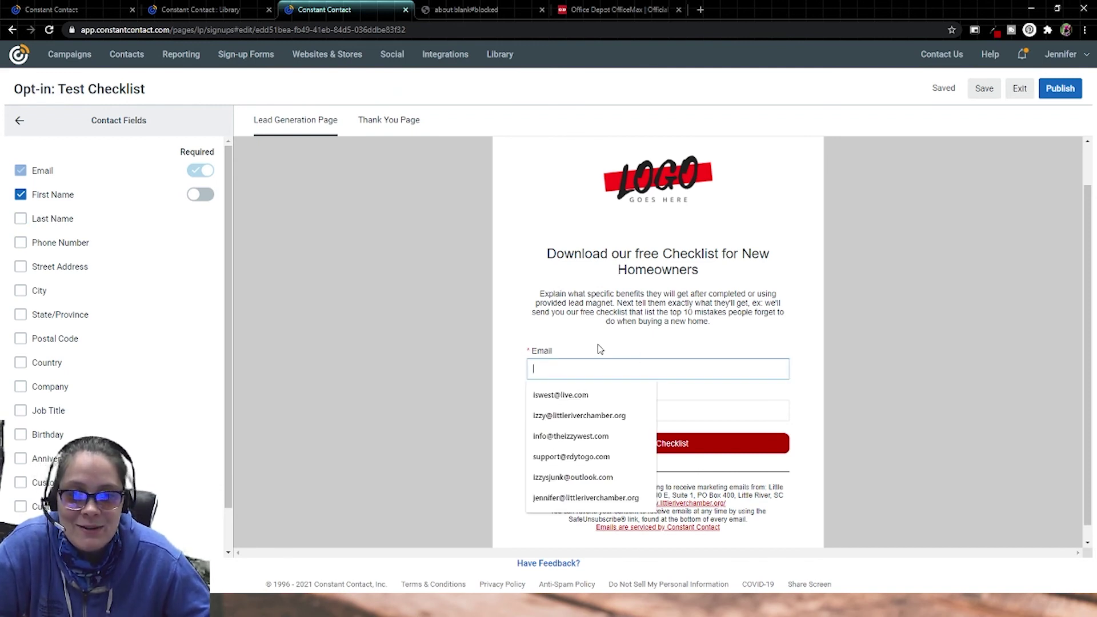
pyautogui.click(486, 356)
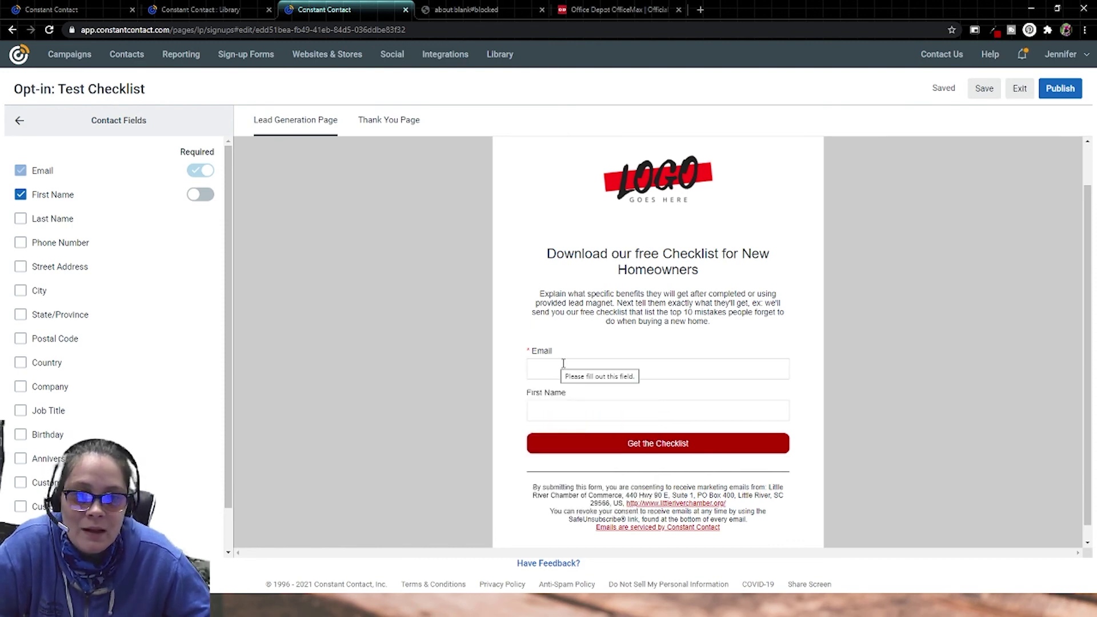
pyautogui.scroll(1, 446, 331)
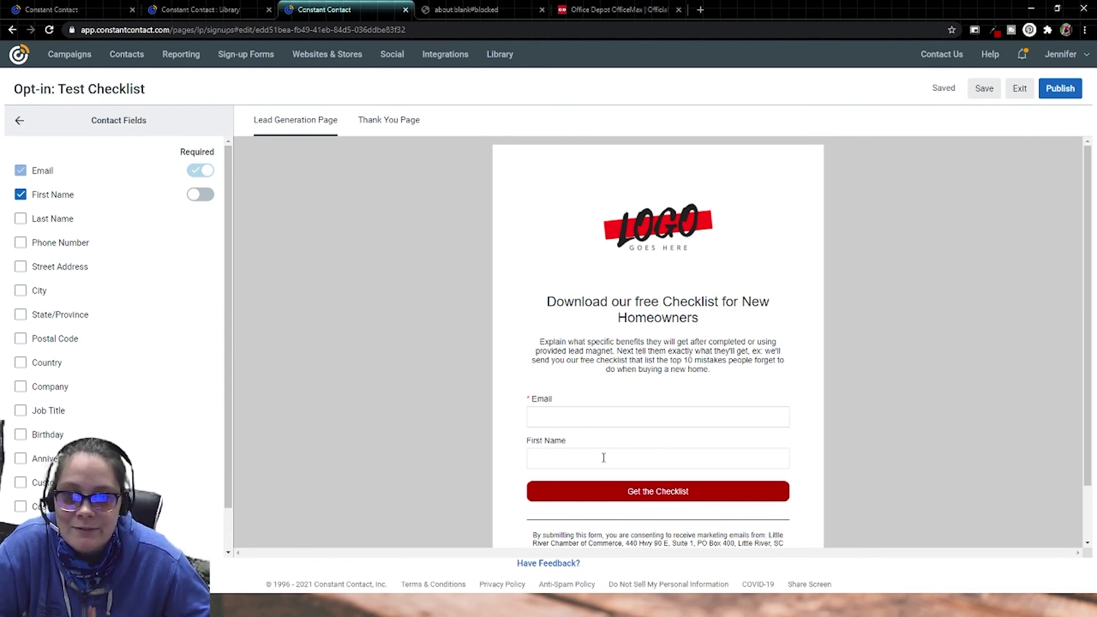
pyautogui.scroll(-1, 179, 365)
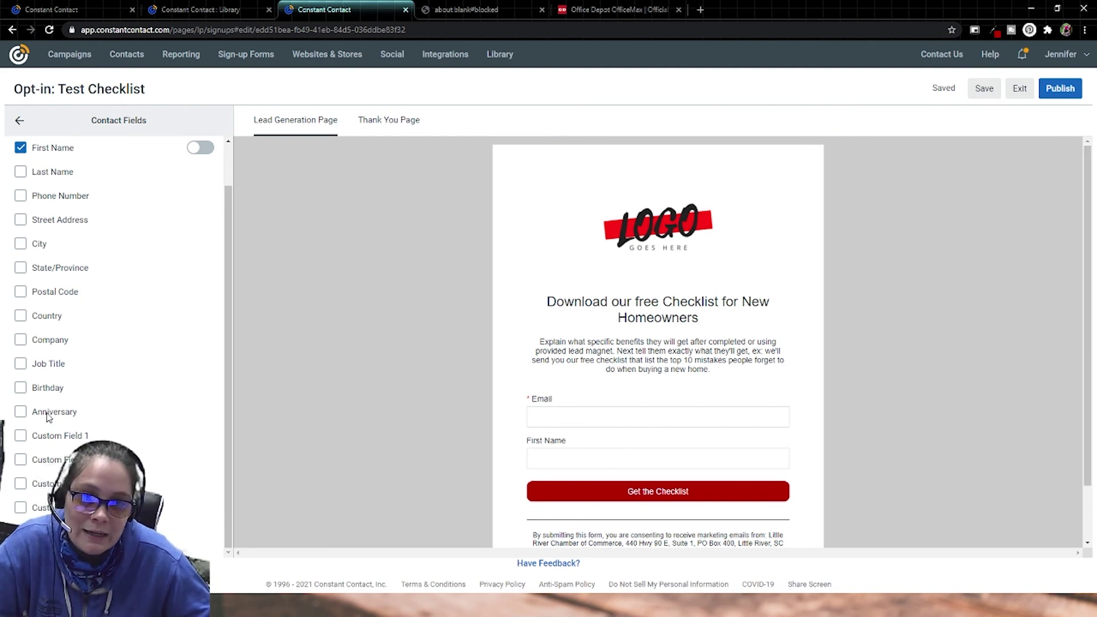
pyautogui.scroll(1, 28, 173)
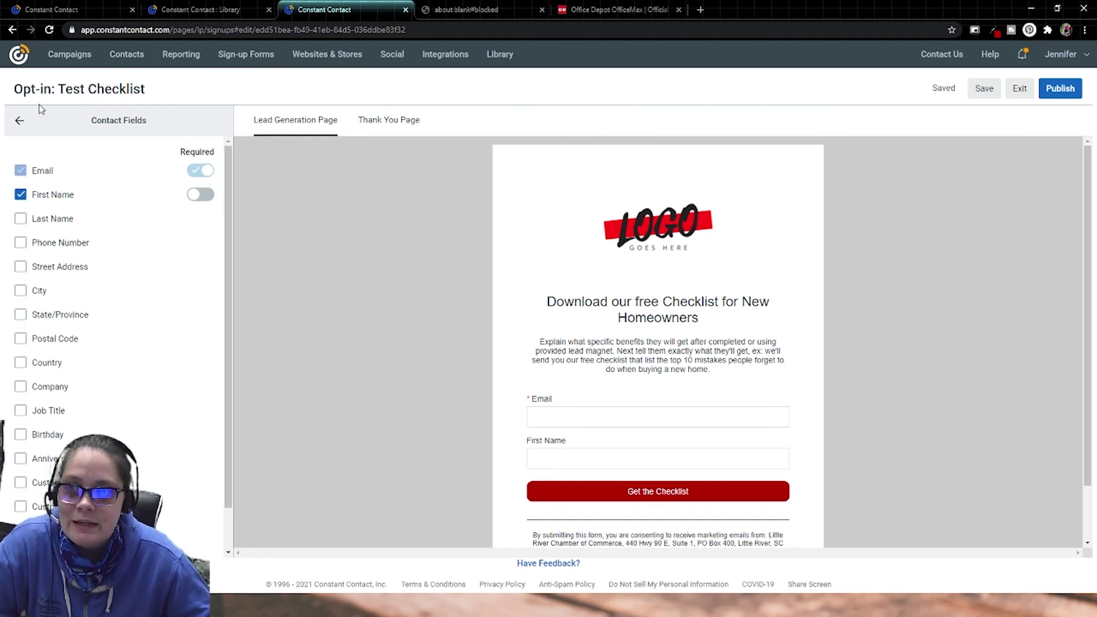
# In the landing page's settings, choose "Opt-in: test checklist" as the list that sign-ups are saved to
pyautogui.click(18, 121)
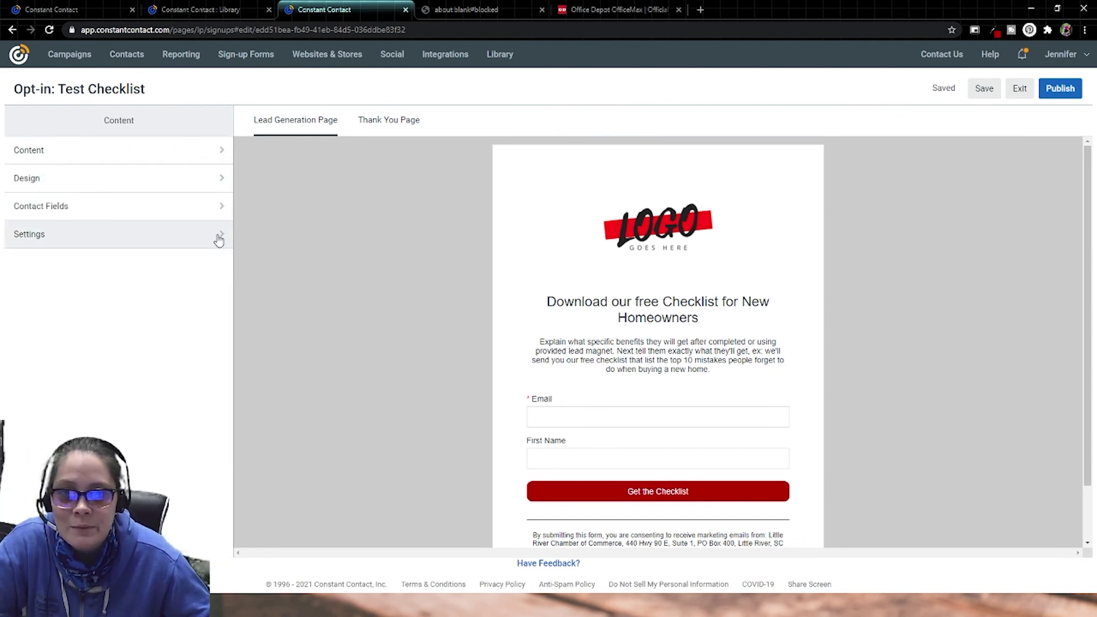
pyautogui.click(219, 237)
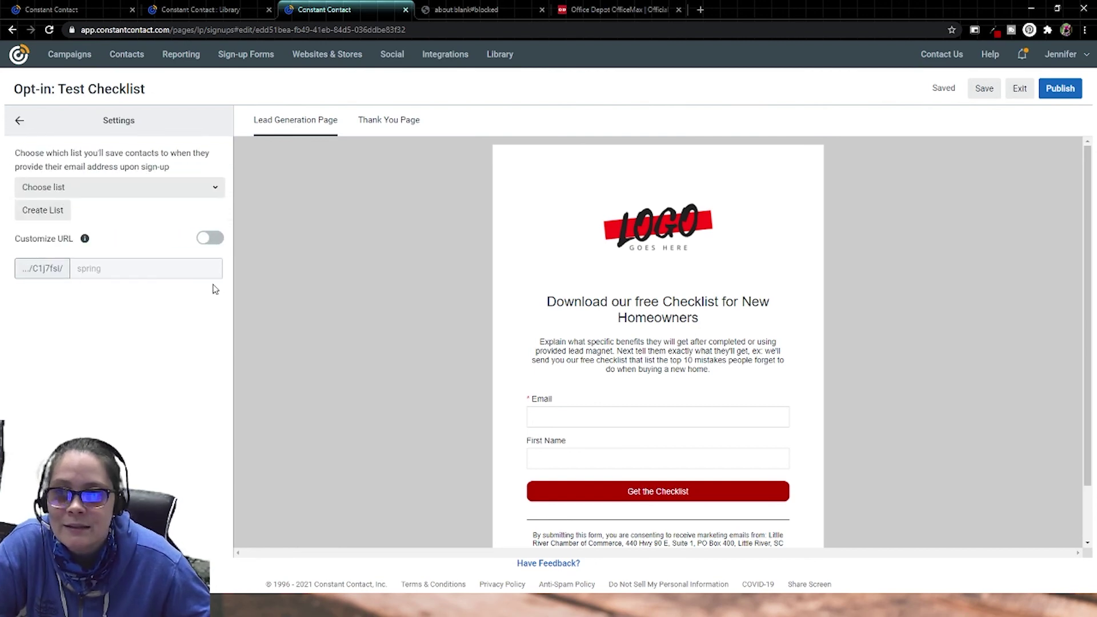
pyautogui.click(77, 190)
pyautogui.scroll(-5, 172, 286)
pyautogui.click(216, 247)
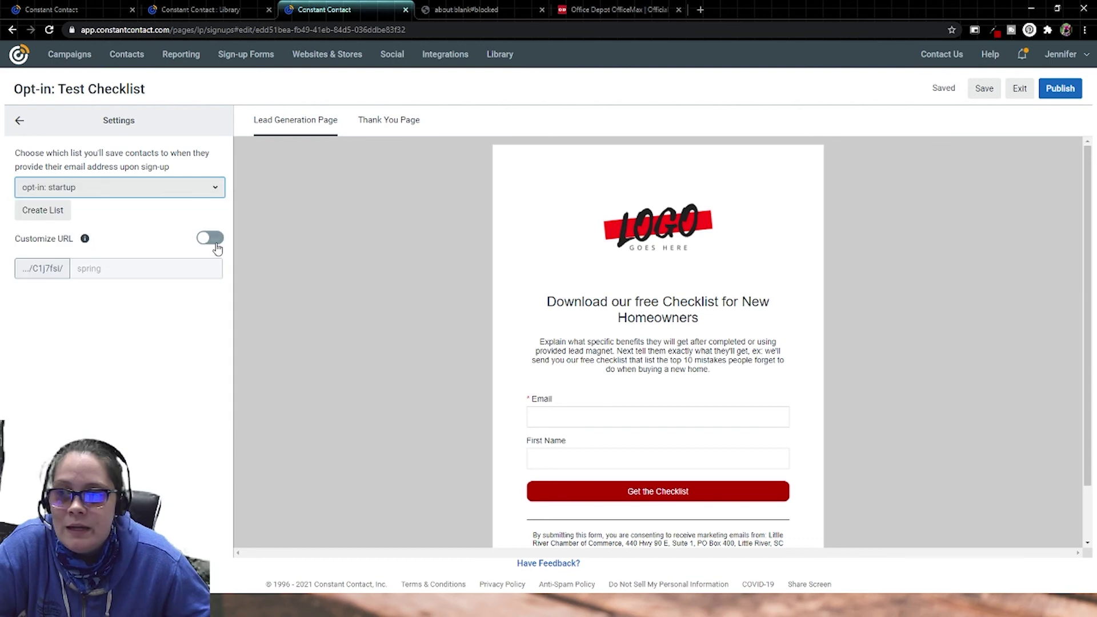
# Try customizing the landing page's URL with the ending "testtesttest"
pyautogui.click(209, 240)
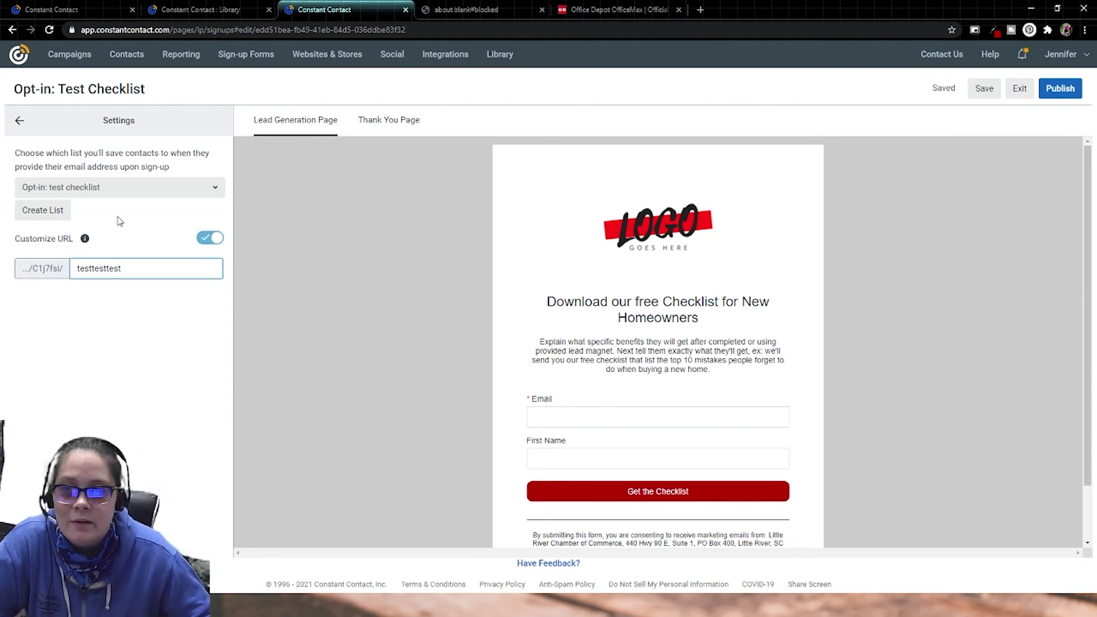
pyautogui.moveTo(159, 270); pyautogui.dragTo(2, 268)
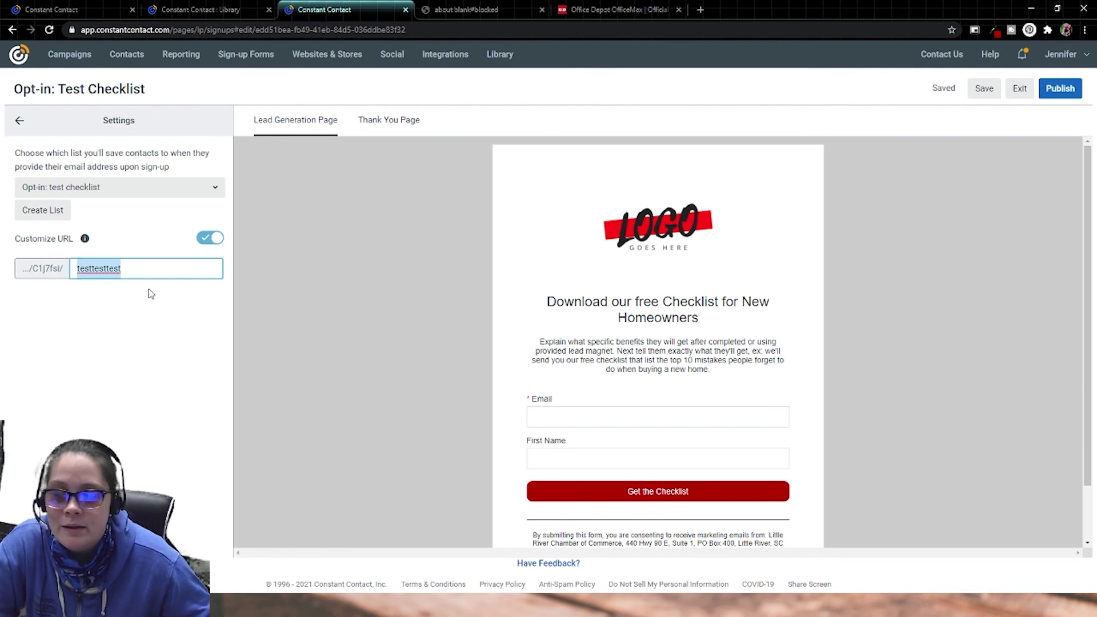
pyautogui.click(210, 243)
# Review the thank you page, lead generation page and list setting, and publish the Opt-in: Test Checklist landing page
pyautogui.click(19, 120)
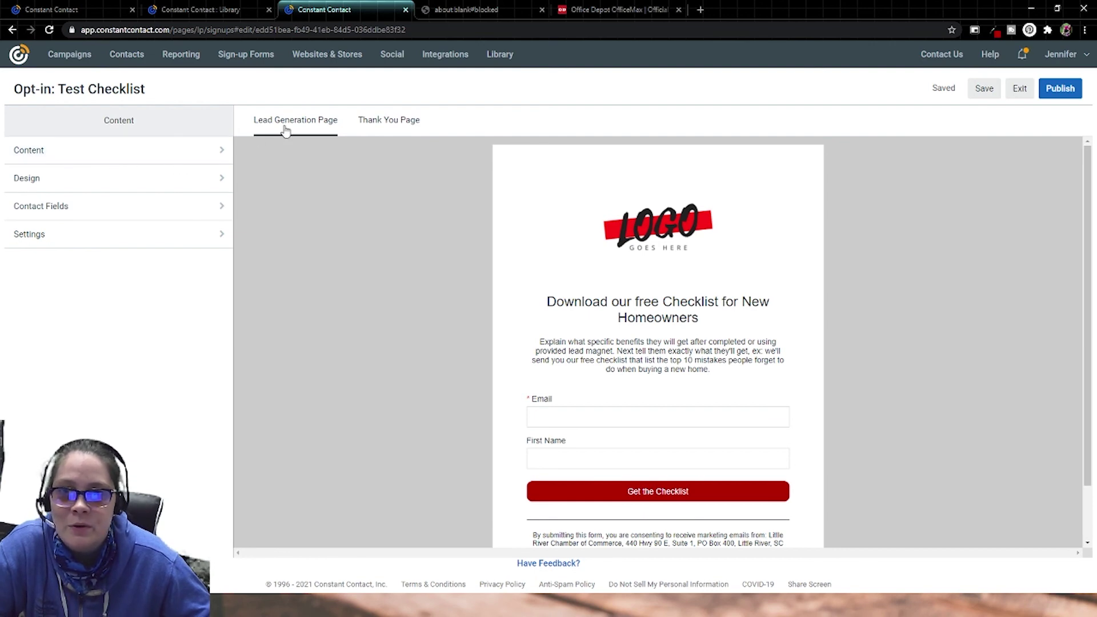
pyautogui.click(411, 121)
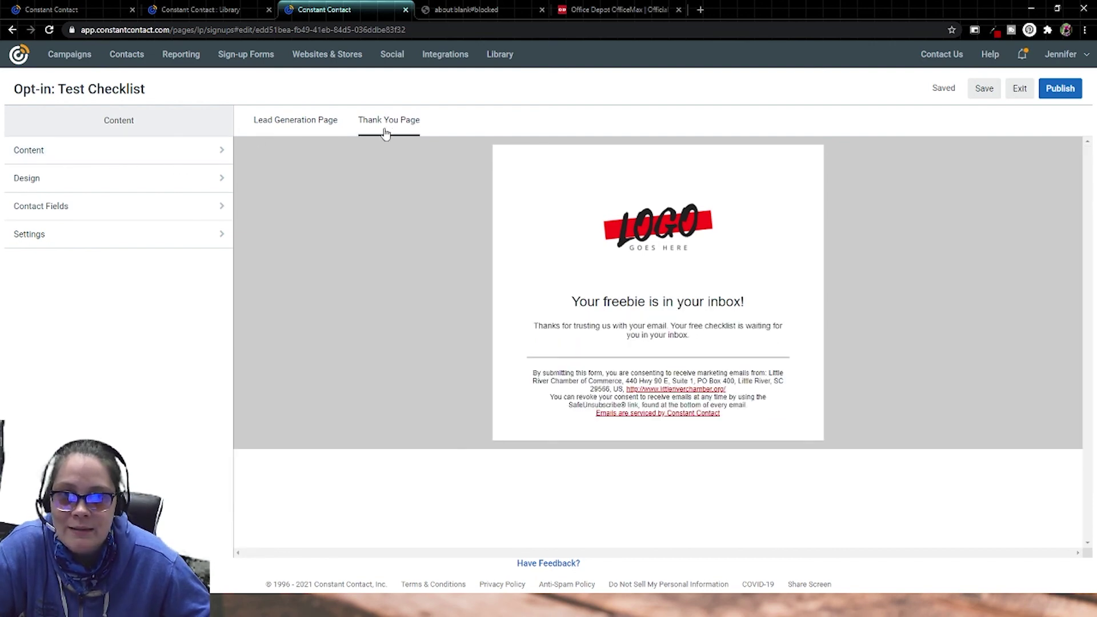
pyautogui.click(283, 135)
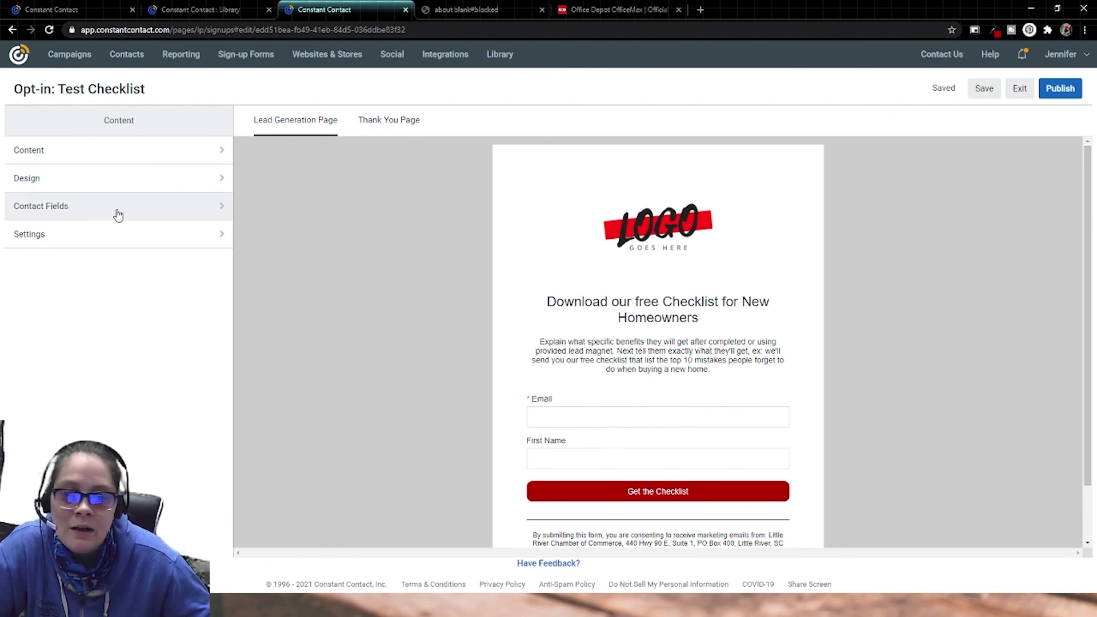
pyautogui.scroll(-2, 330, 227)
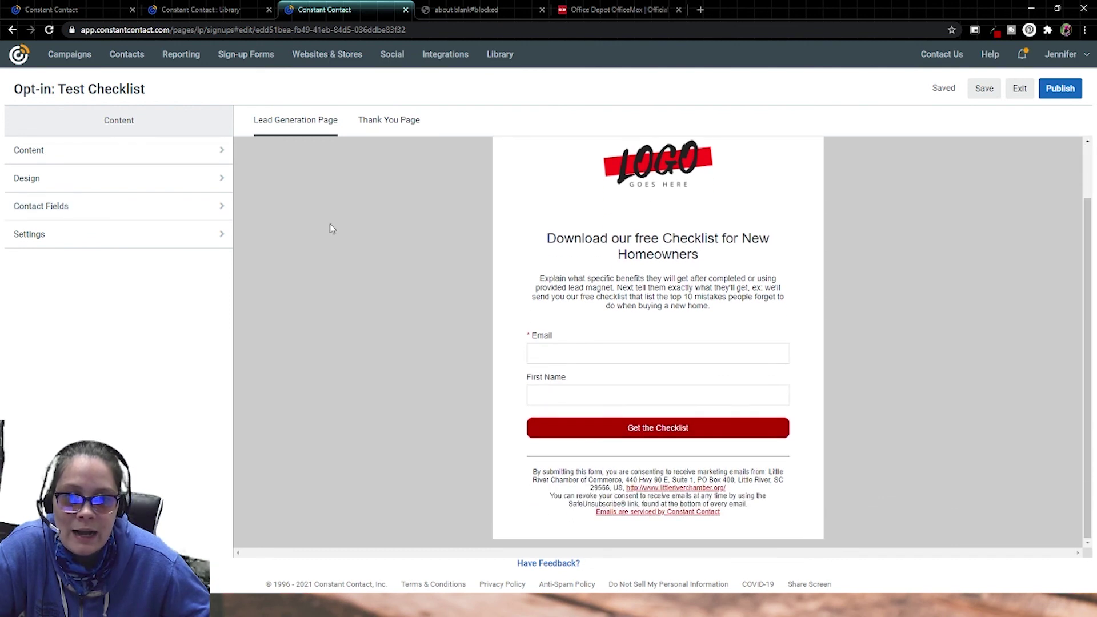
pyautogui.click(193, 235)
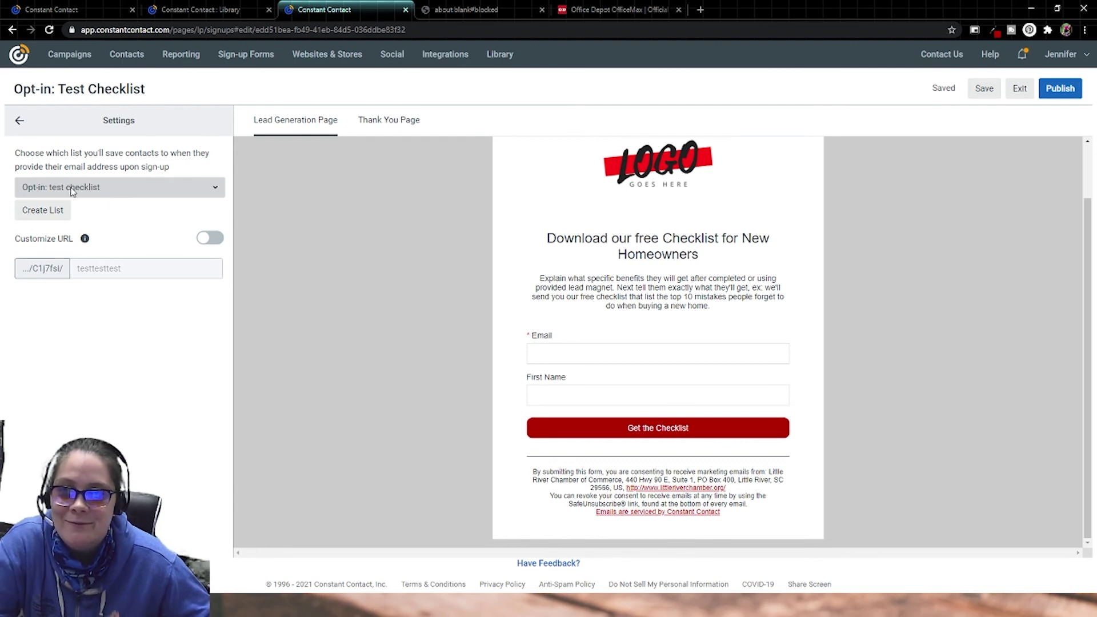
pyautogui.scroll(2, 630, 304)
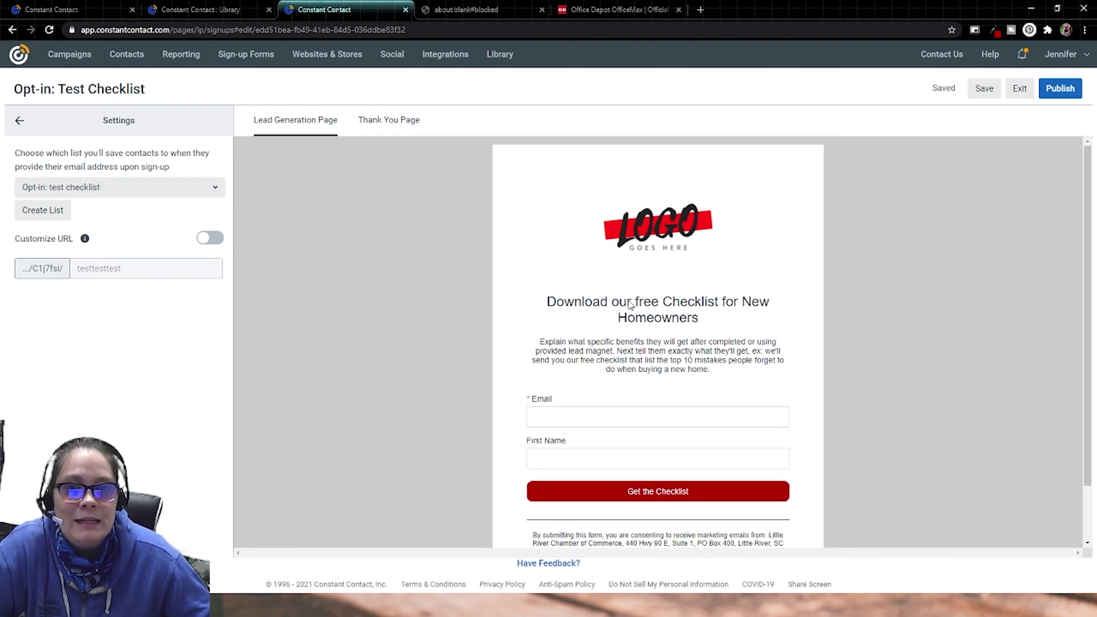
pyautogui.scroll(-2, 1029, 187)
pyautogui.click(1057, 91)
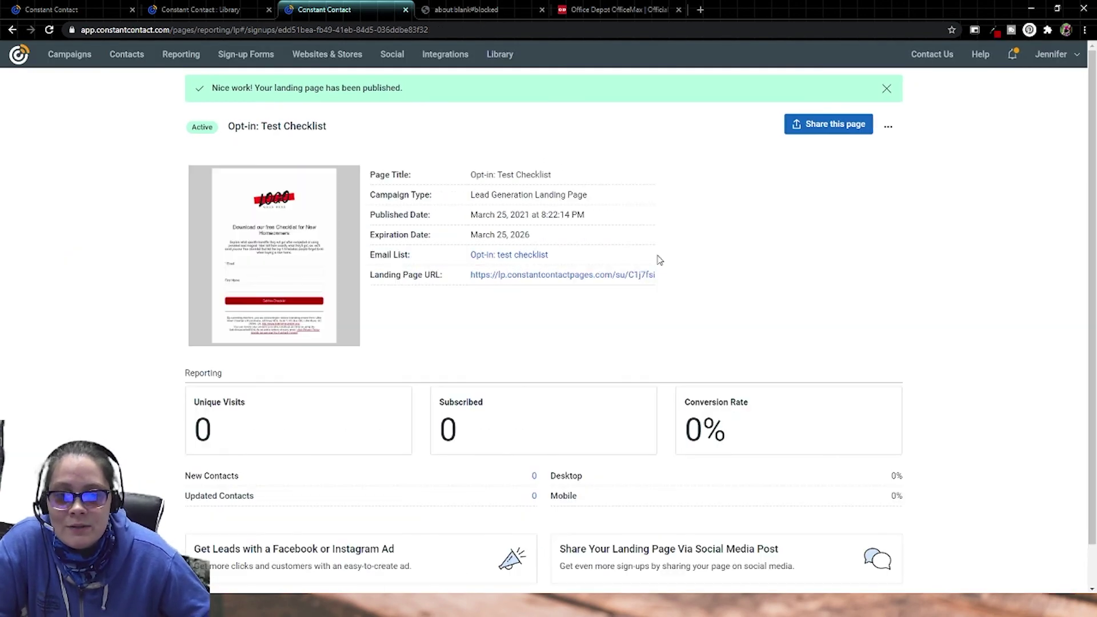
# Copy the published landing page's link and open it in a new browser tab
pyautogui.click(815, 131)
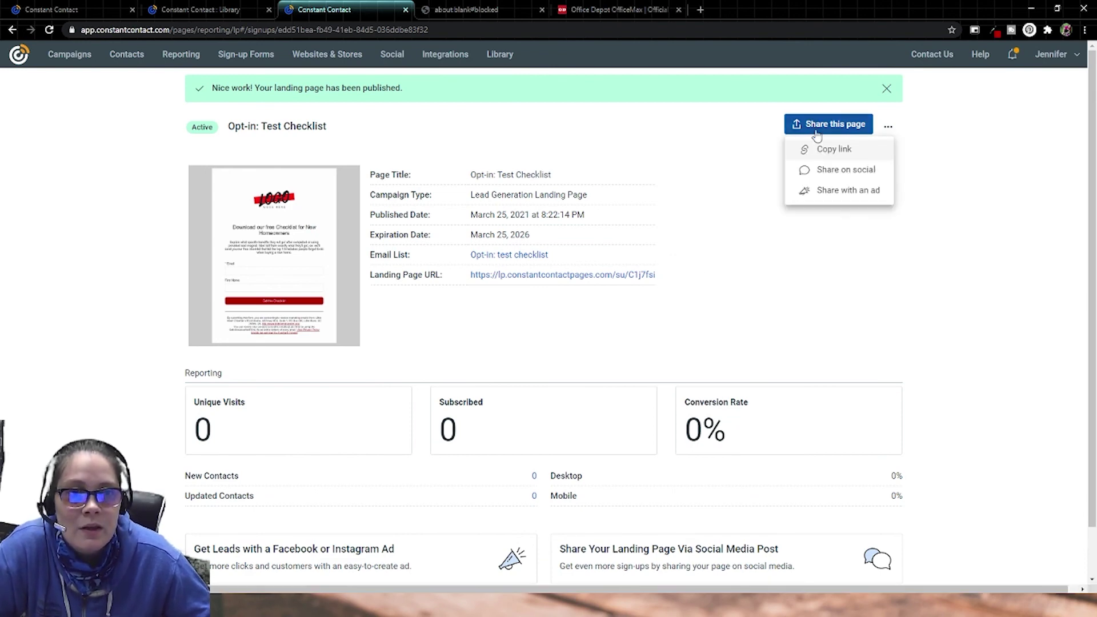
pyautogui.click(859, 157)
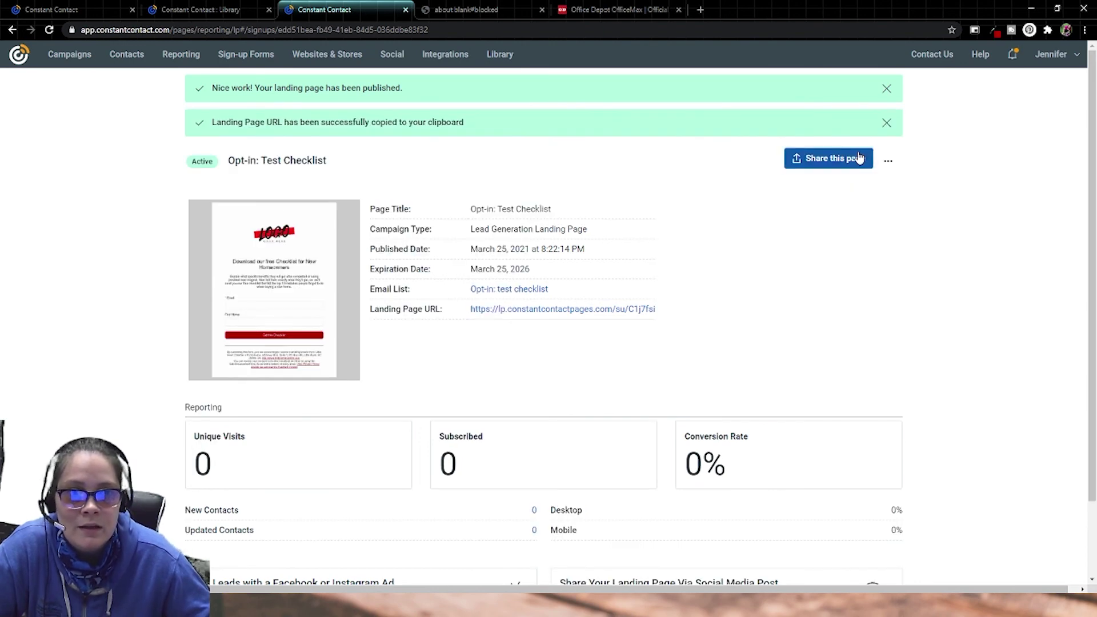
pyautogui.click(699, 10)
pyautogui.hotkey('ctrl', 'v')
pyautogui.press('Return')
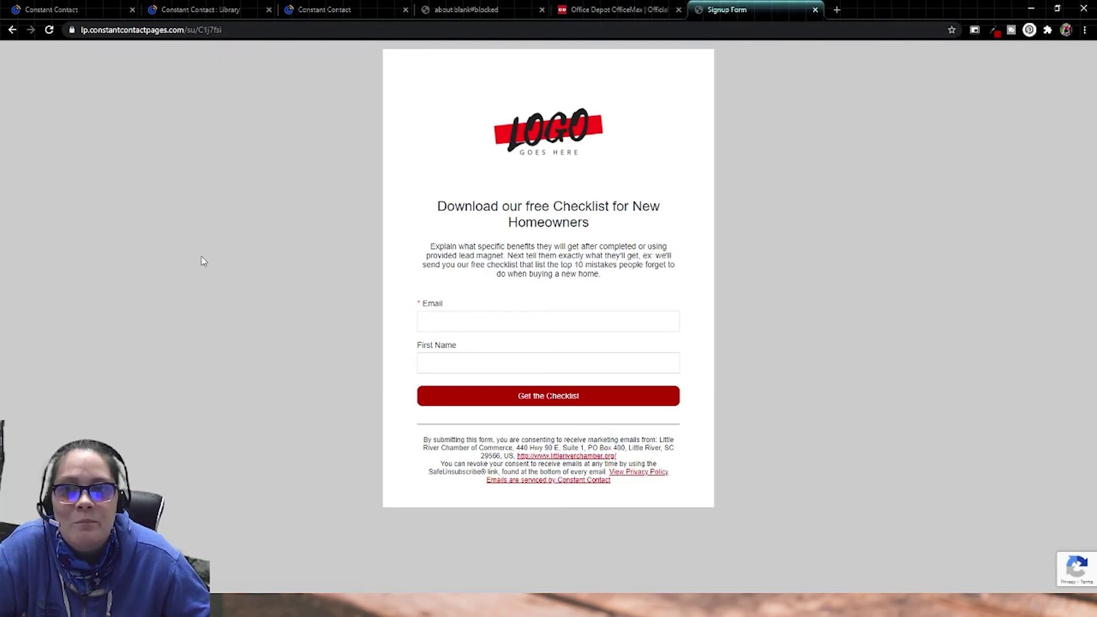
# Submit a test sign-up with an email address and first name, and check the thank you message
pyautogui.click(660, 320)
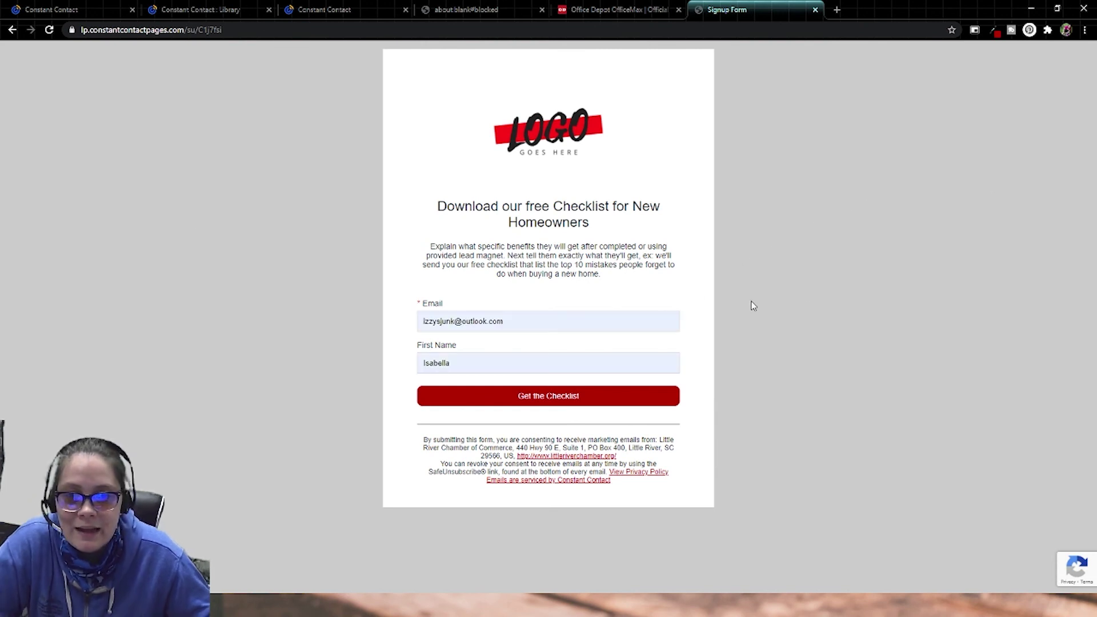
pyautogui.click(585, 402)
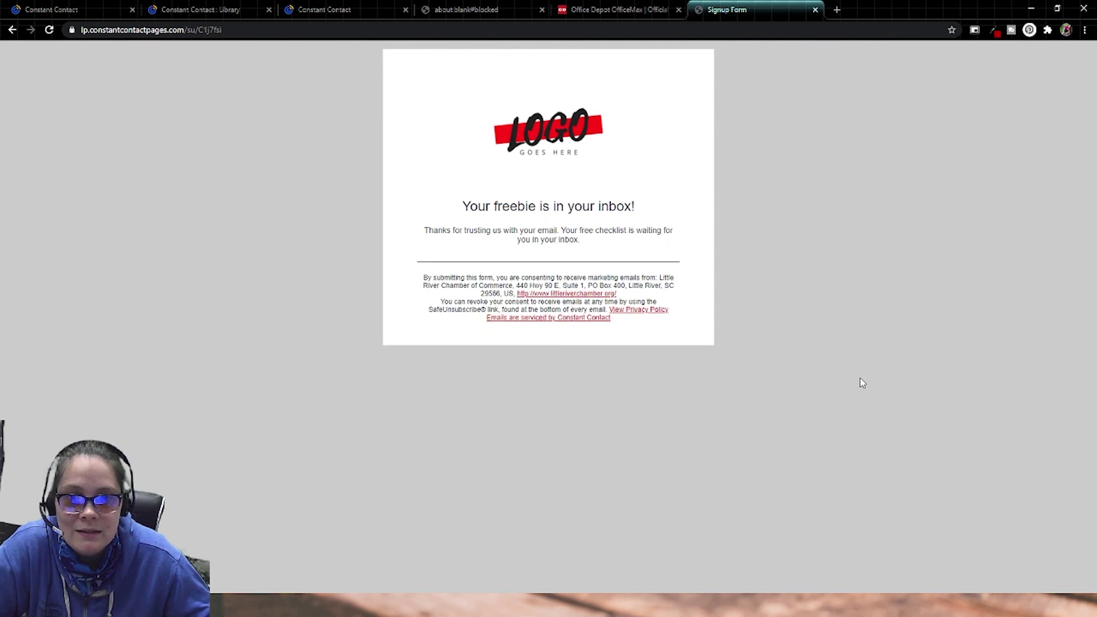
pyautogui.moveTo(501, 230); pyautogui.dragTo(568, 241)
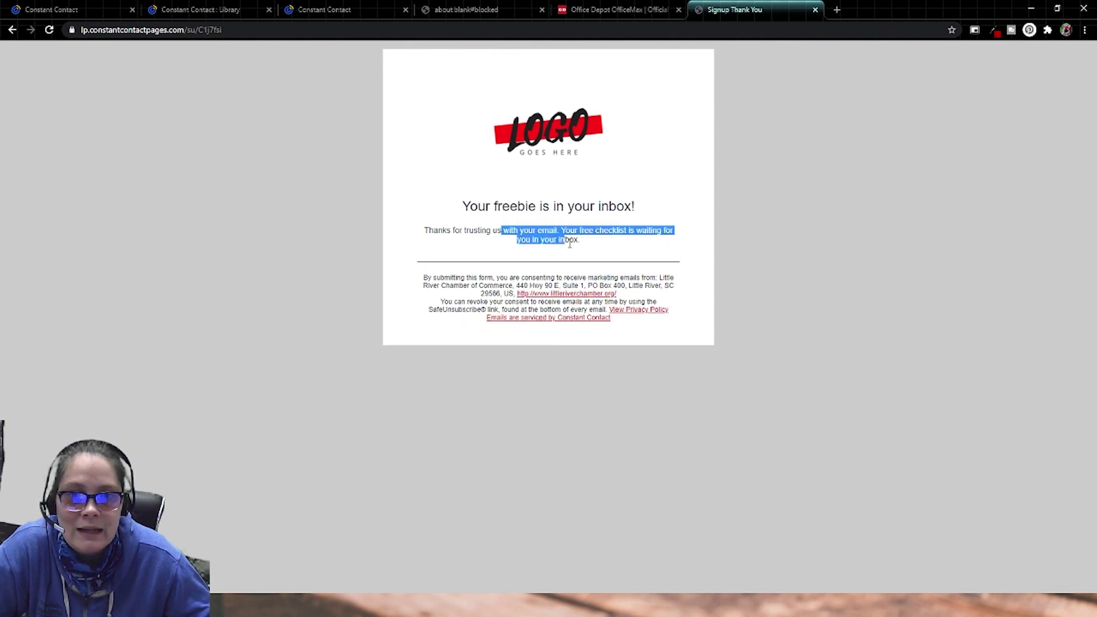
pyautogui.click(582, 243)
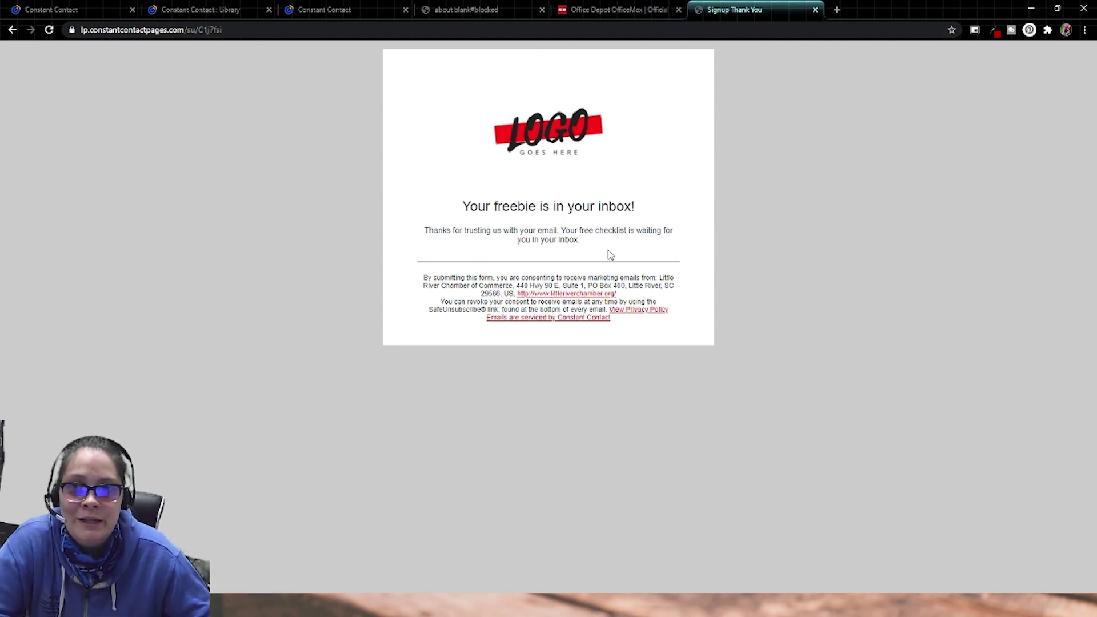
# Refresh the Lead Magnet - Test Checklist series to check its email delivery statistics, and return to the live thank you page's address
pyautogui.click(68, 9)
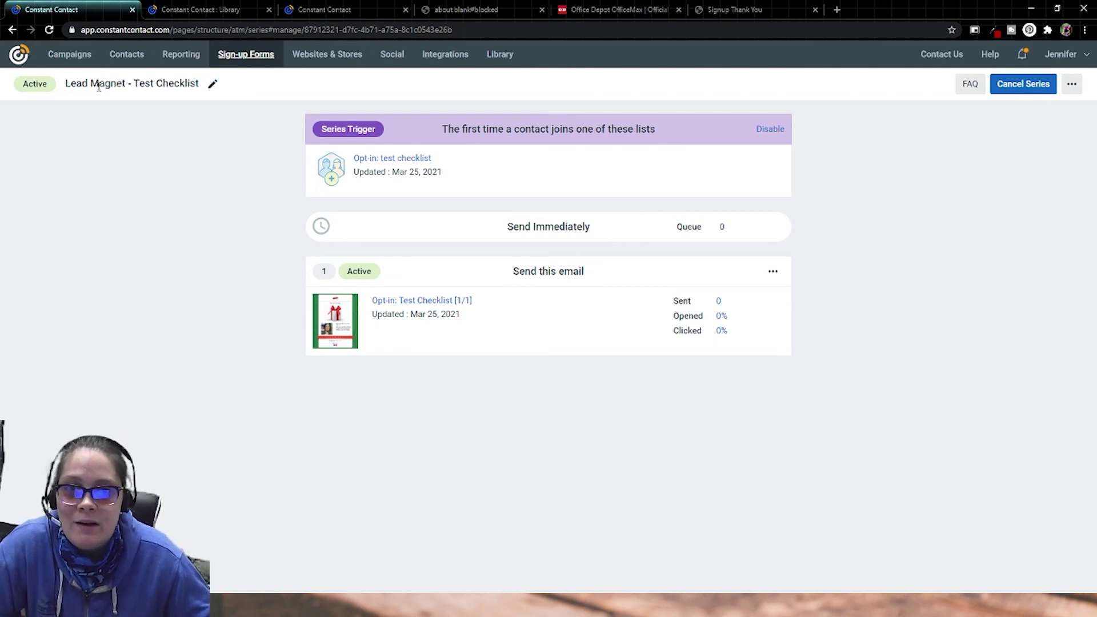
pyautogui.click(50, 30)
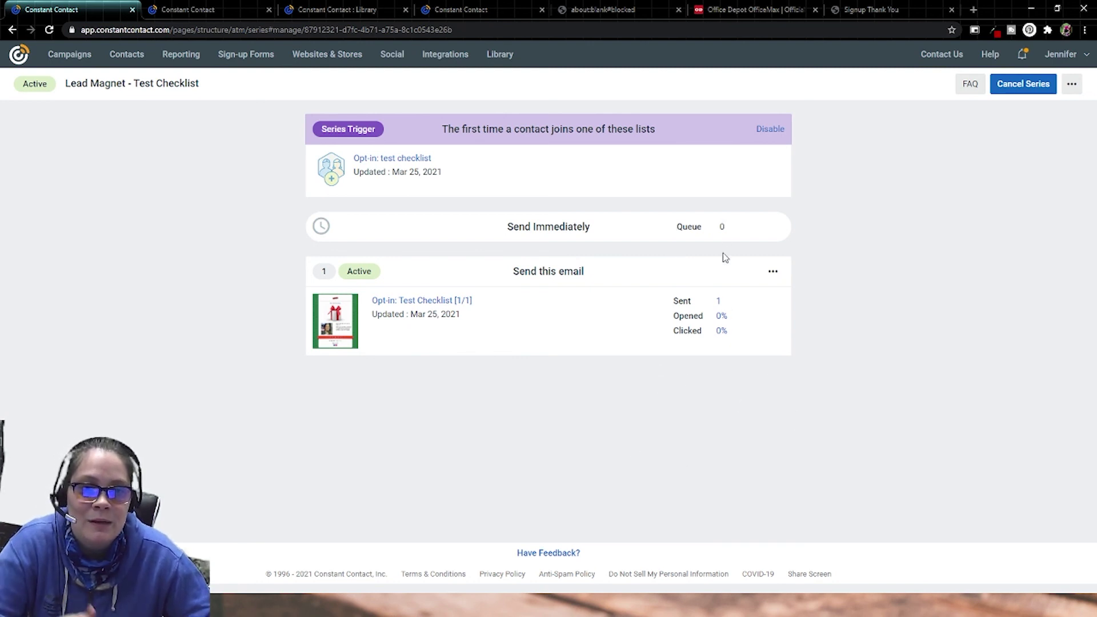
pyautogui.hotkey('ctrl', 'shift', 'Tab')
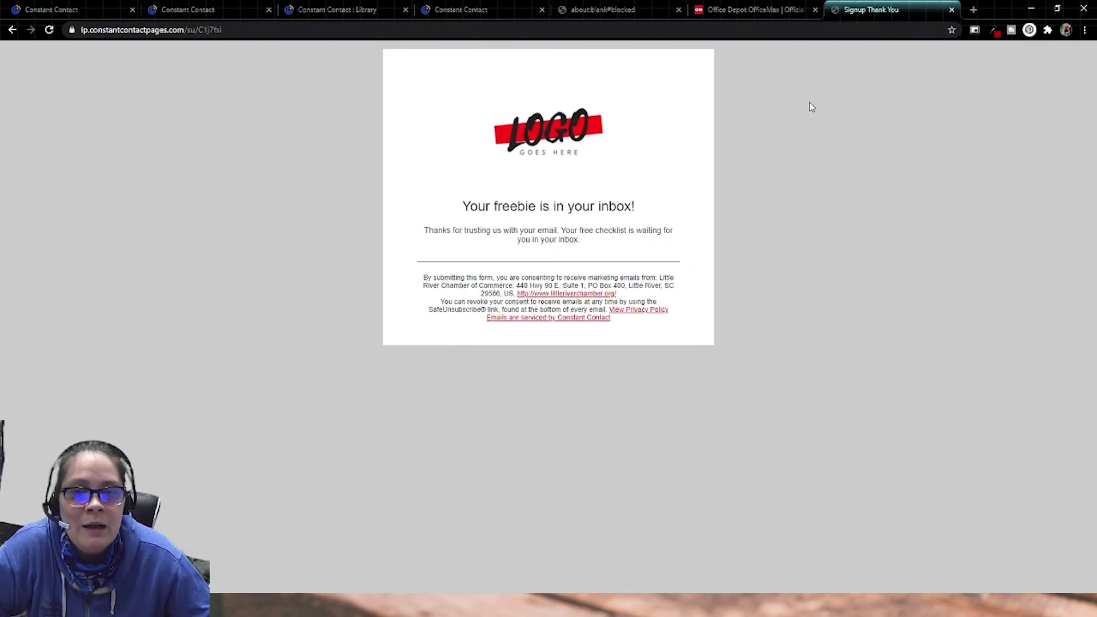
pyautogui.click(666, 29)
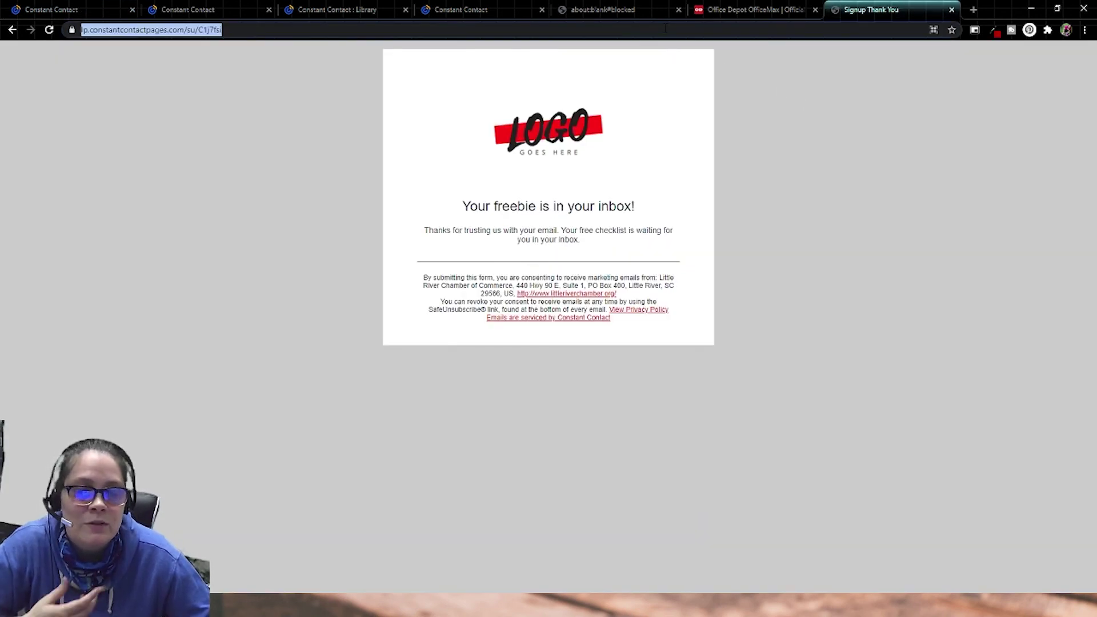